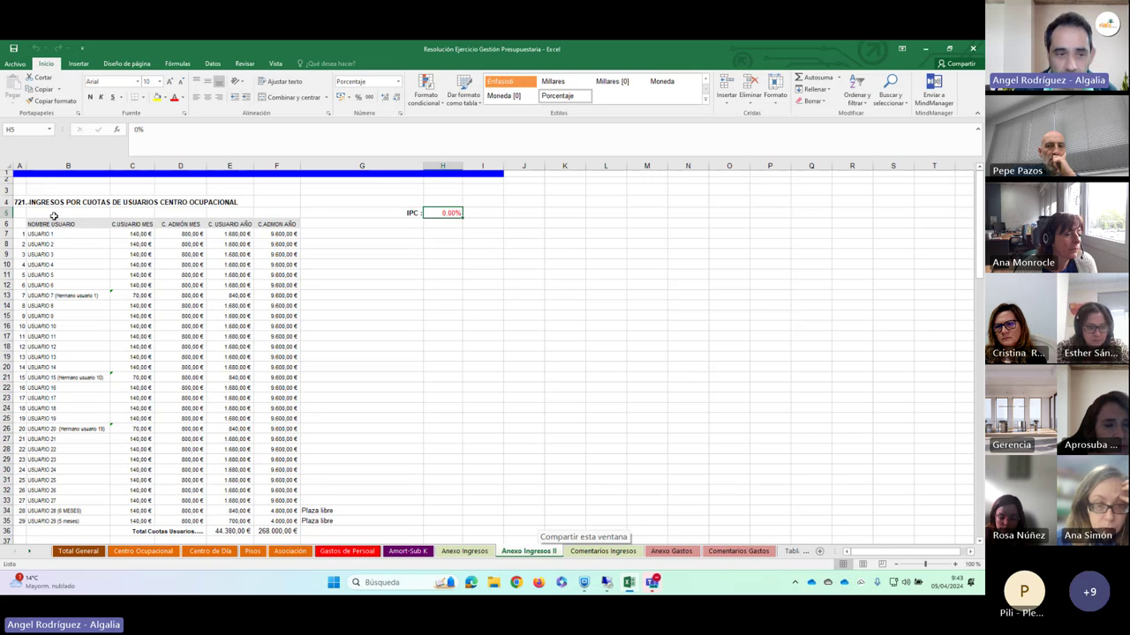
# - Examine the IPC label and its percentage cell beside the Centro Ocupacional user fees table
pyautogui.click(448, 250)
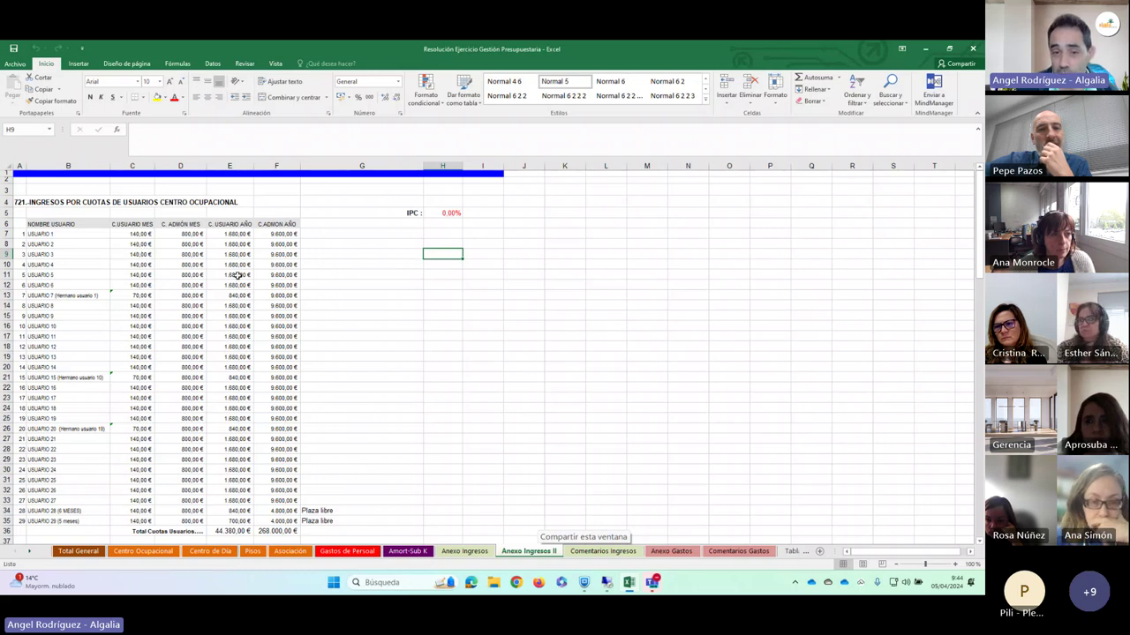
pyautogui.click(484, 252)
pyautogui.click(448, 245)
pyautogui.click(451, 232)
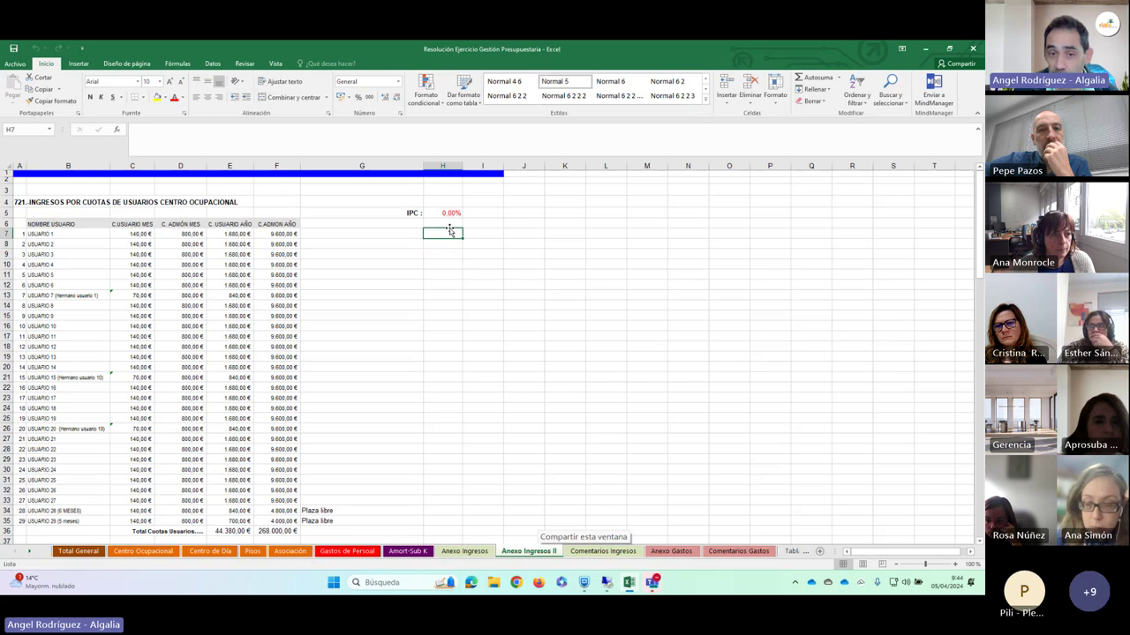
pyautogui.click(450, 215)
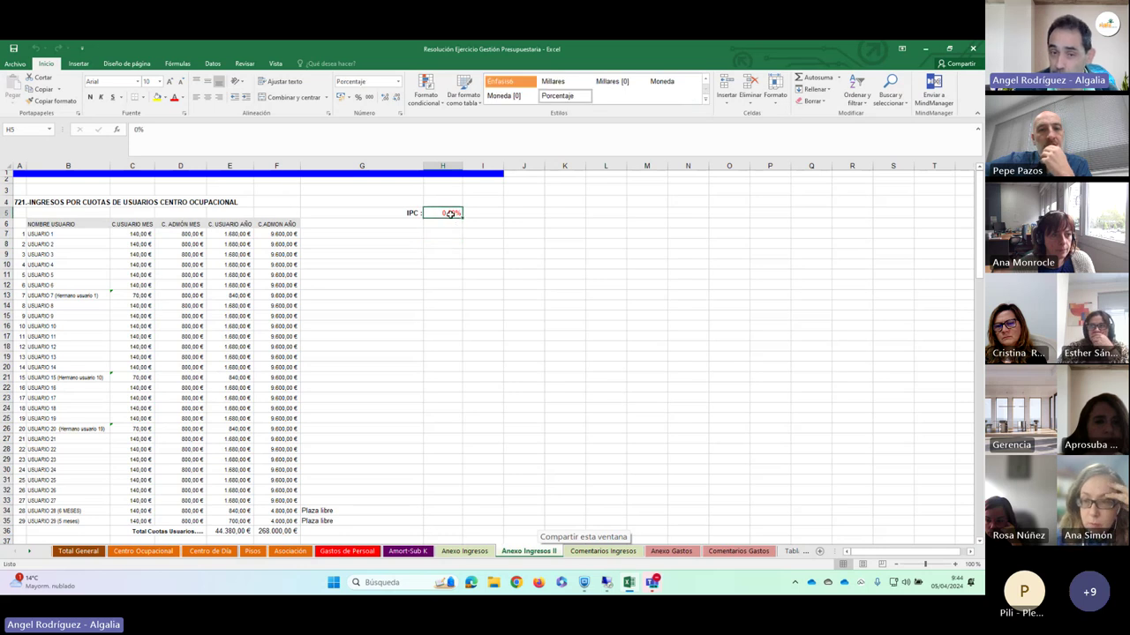
pyautogui.click(397, 213)
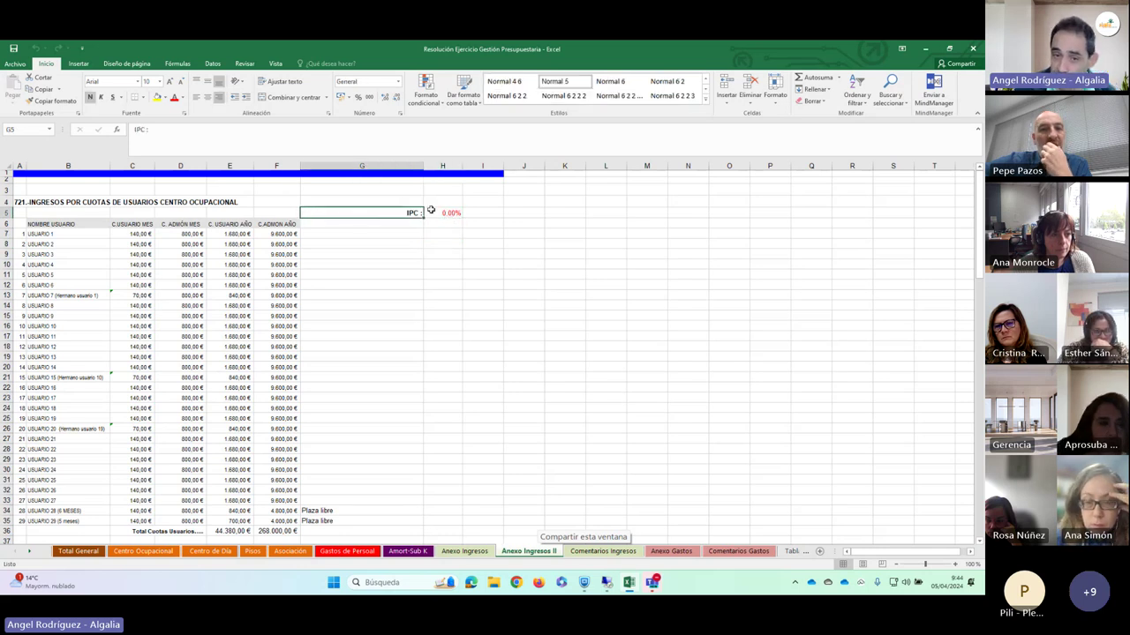
pyautogui.click(447, 214)
pyautogui.click(402, 210)
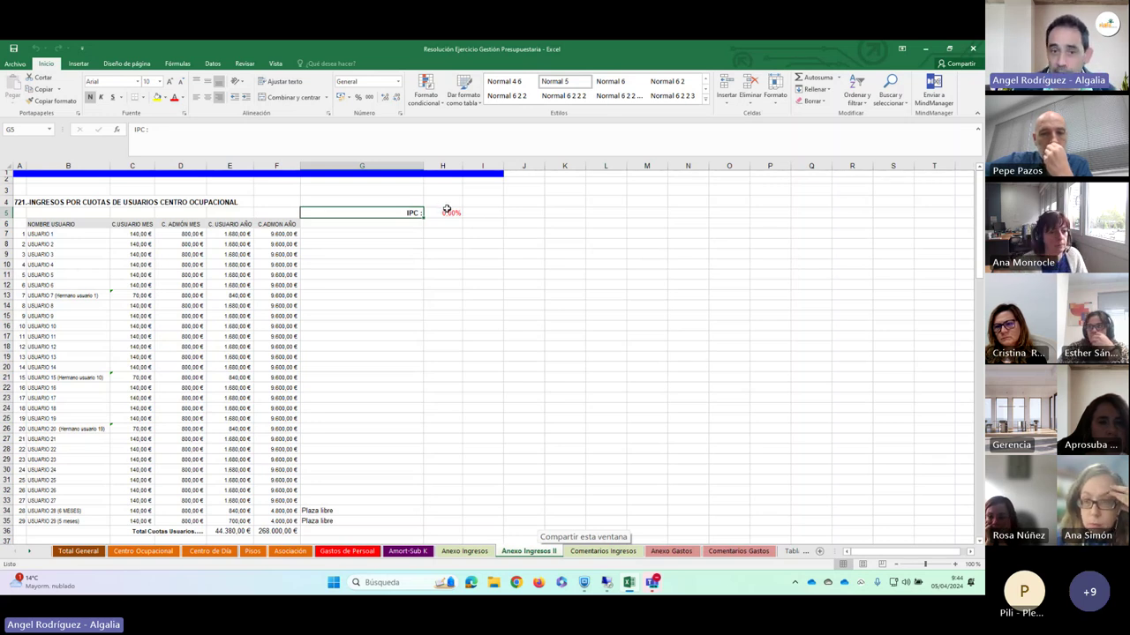
pyautogui.click(448, 214)
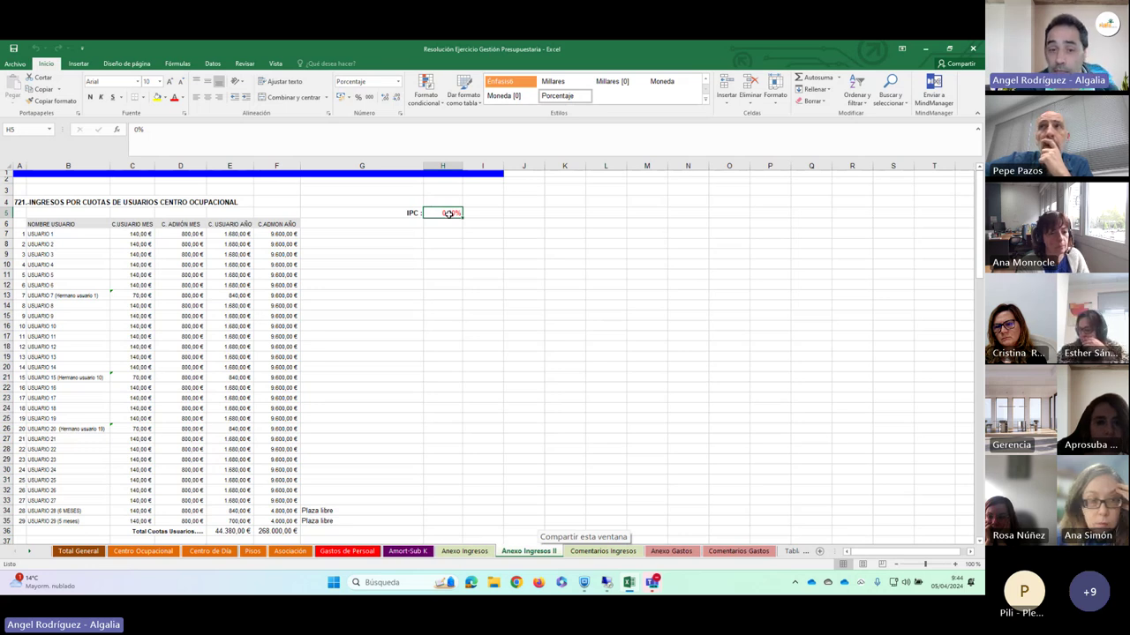
pyautogui.click(378, 233)
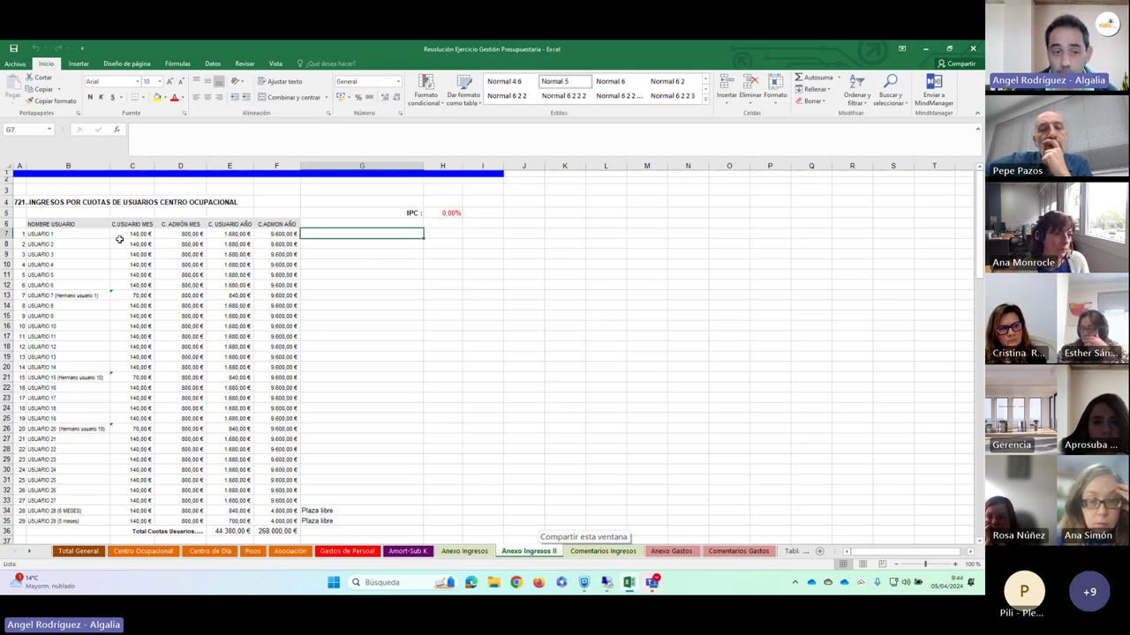
# - Inspect the formula behind USUARIO 1's monthly user fee in the Centro Ocupacional table
pyautogui.click(132, 233)
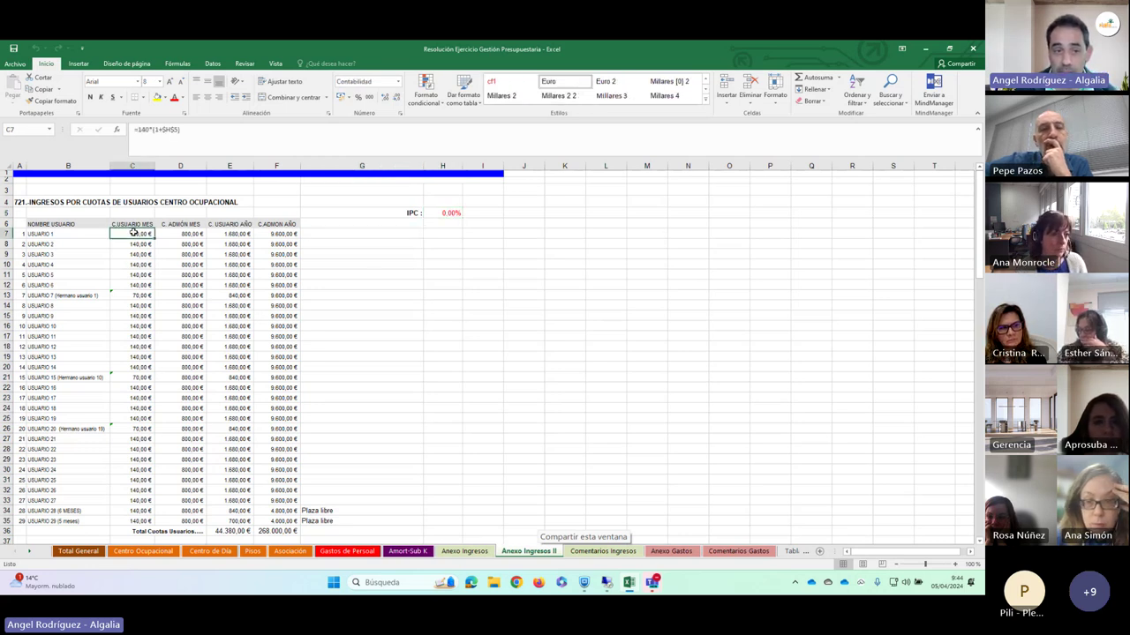
pyautogui.click(957, 565)
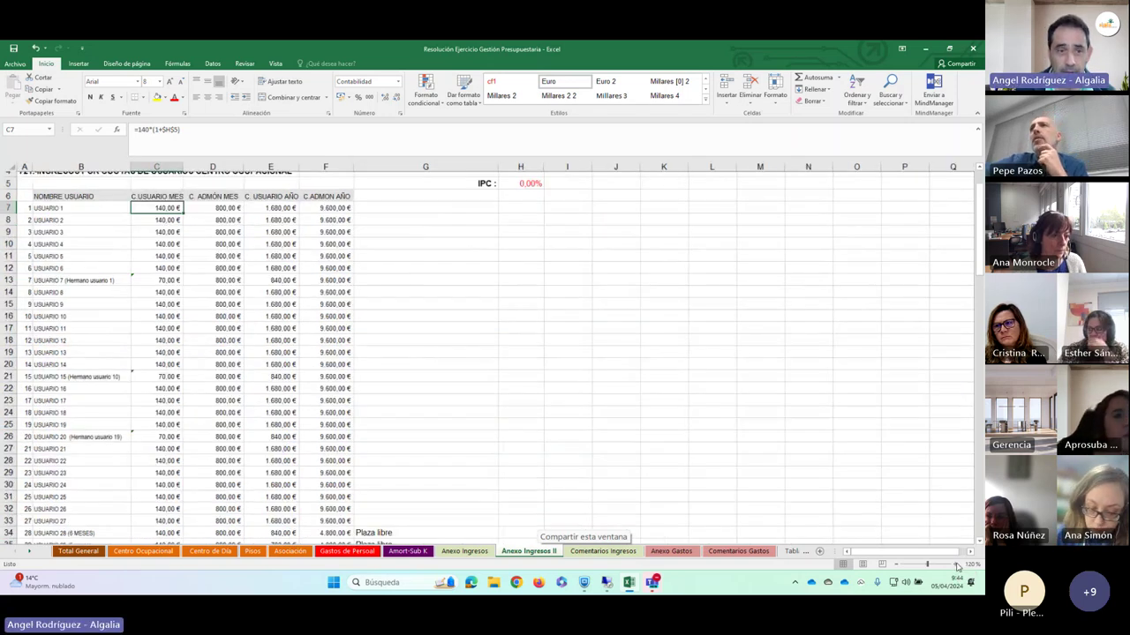
pyautogui.click(958, 565)
pyautogui.scroll(2, 188, 290)
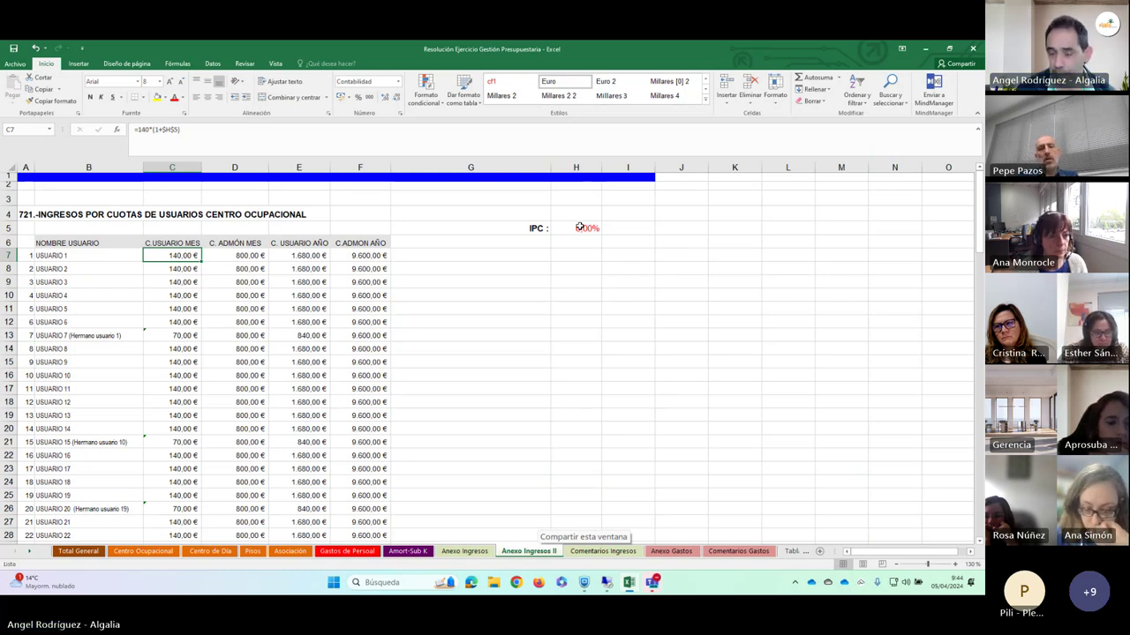
pyautogui.click(526, 294)
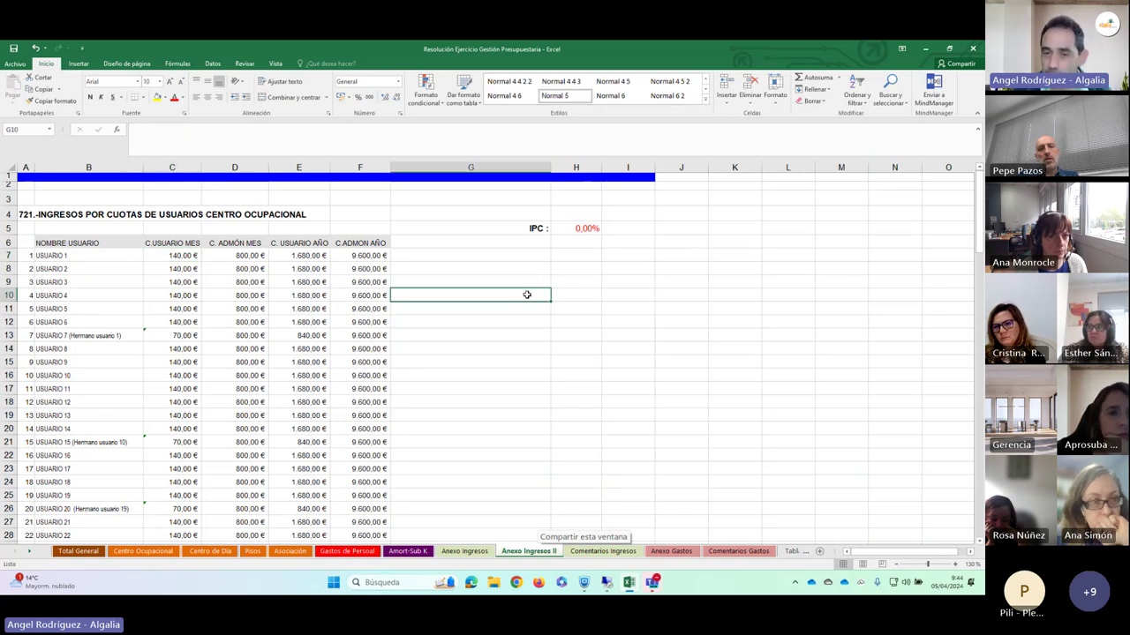
pyautogui.moveTo(461, 270); pyautogui.dragTo(462, 257)
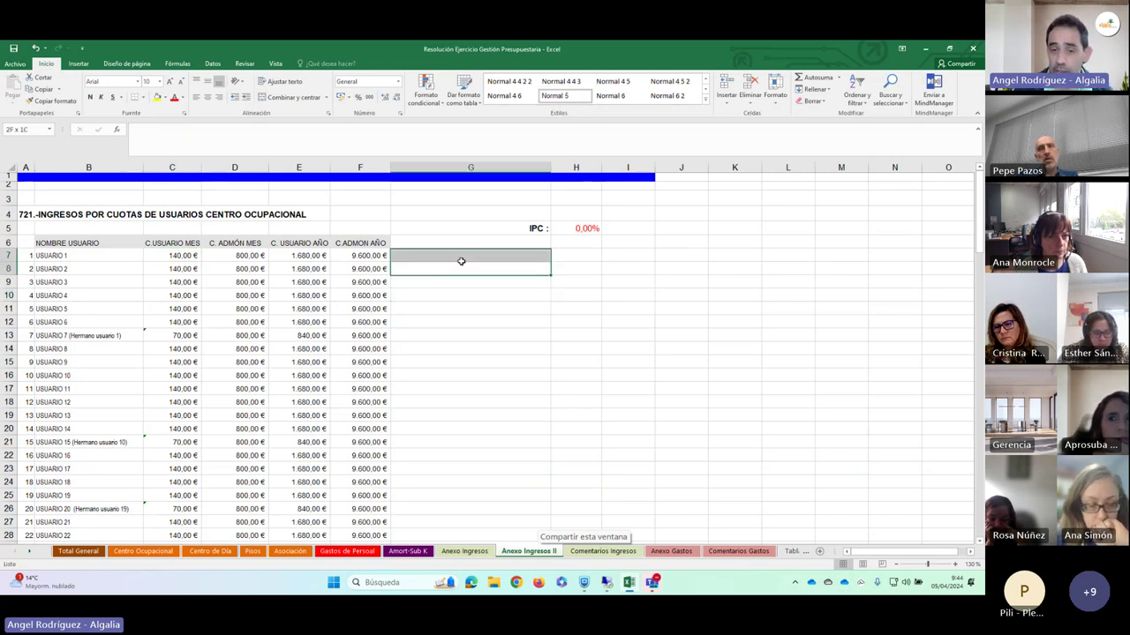
pyautogui.click(471, 255)
pyautogui.click(471, 271)
pyautogui.click(473, 284)
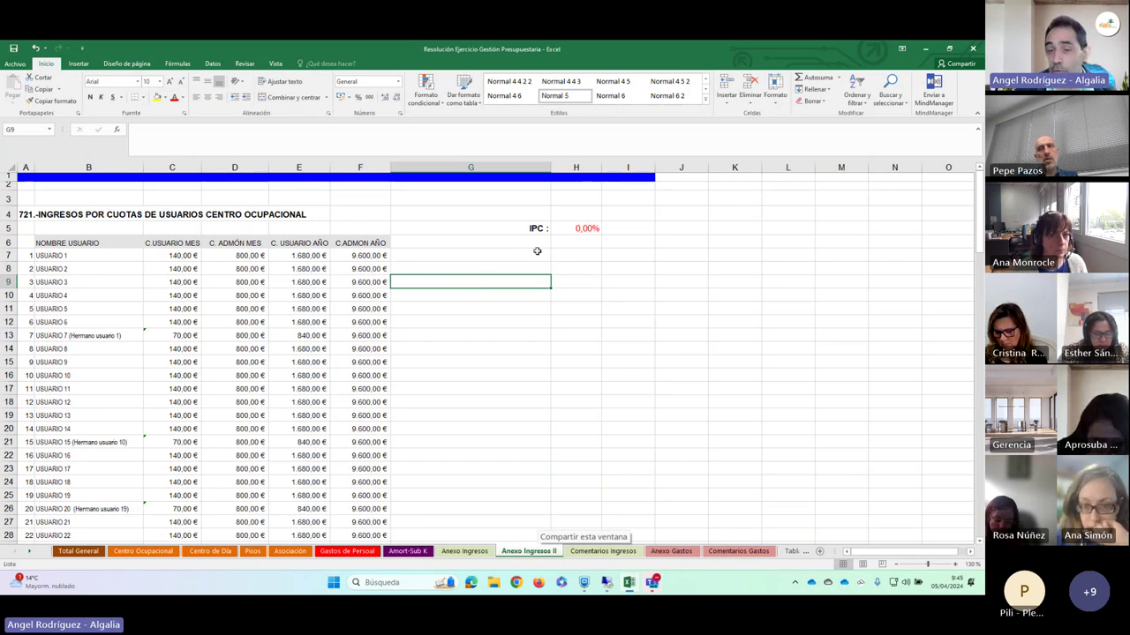
# - Set the IPC rate for the Centro Ocupacional user fees to 3%
pyautogui.click(578, 230)
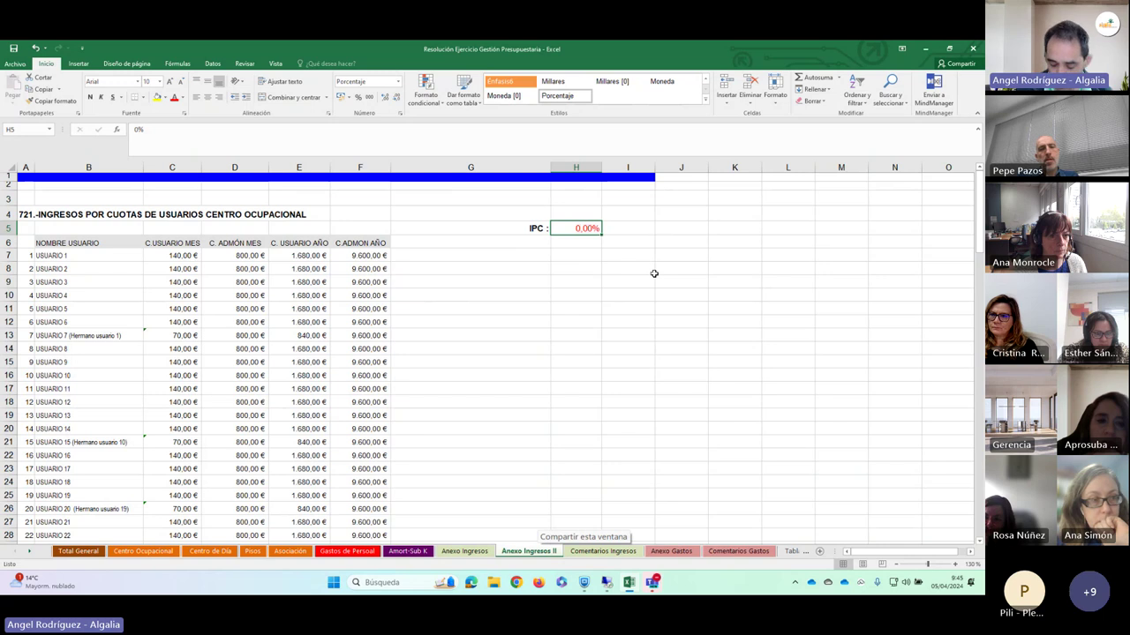
pyautogui.press('Return')
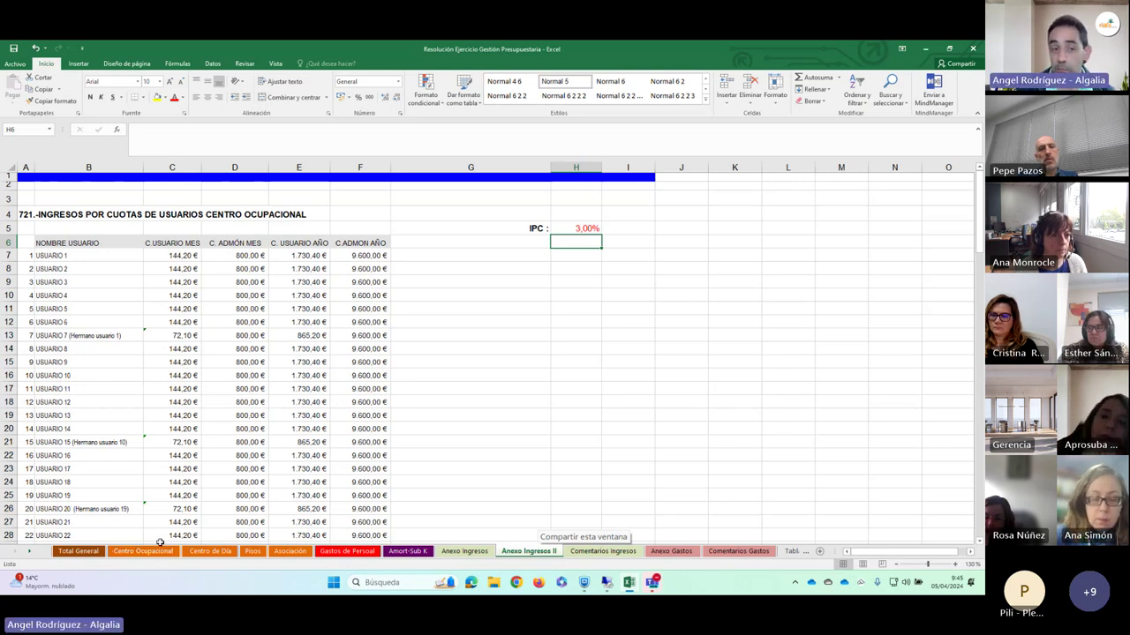
pyautogui.click(574, 227)
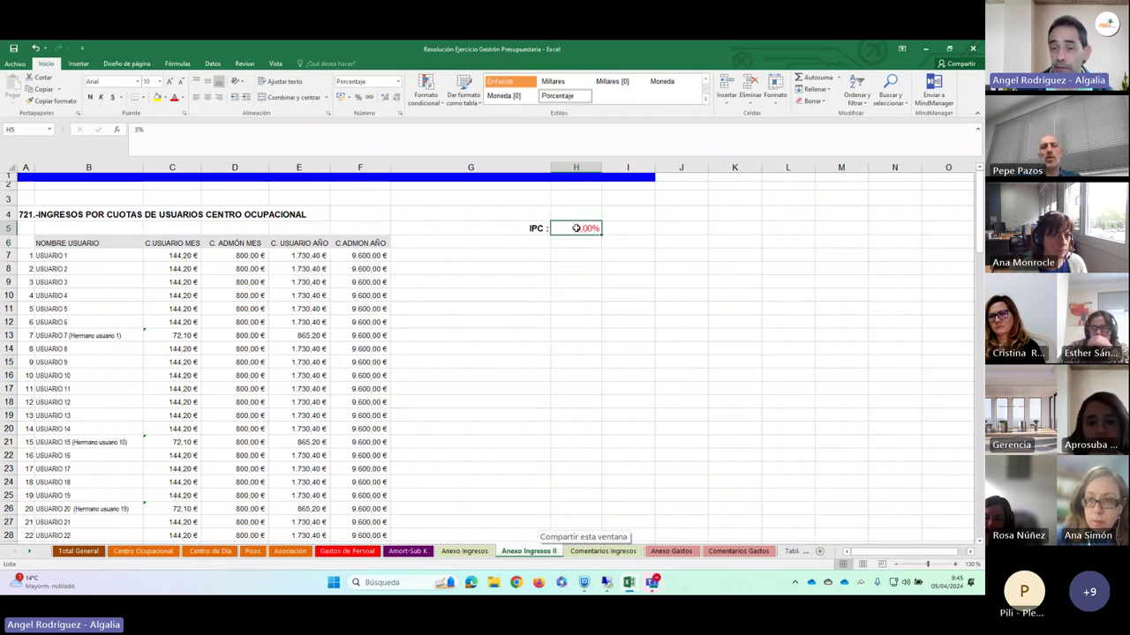
pyautogui.click(577, 215)
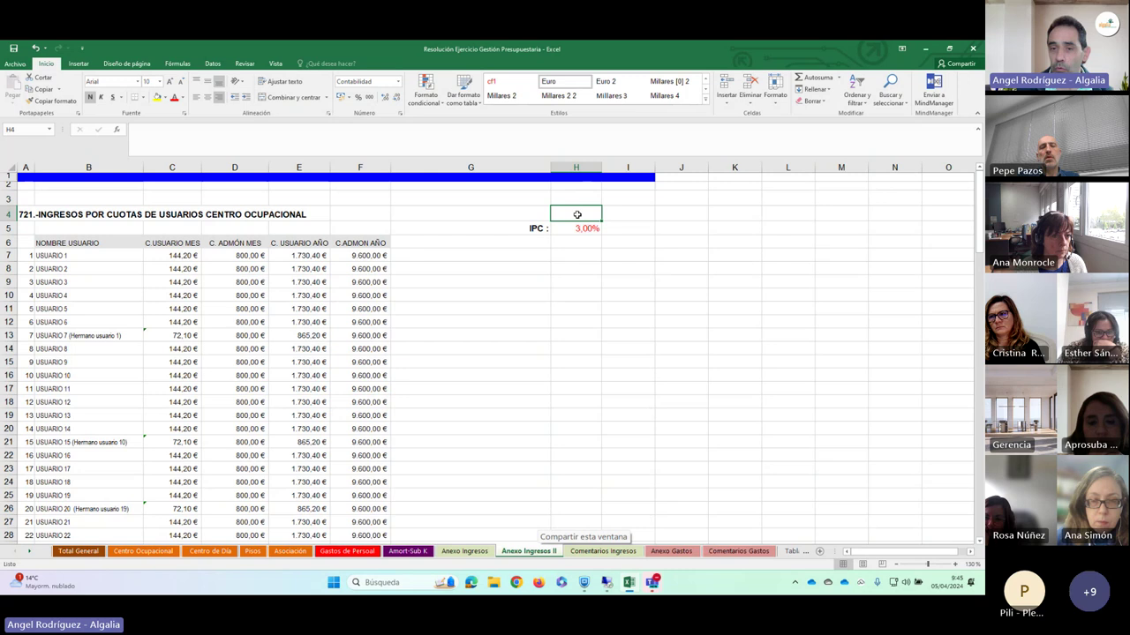
pyautogui.click(514, 213)
pyautogui.click(576, 216)
pyautogui.click(584, 196)
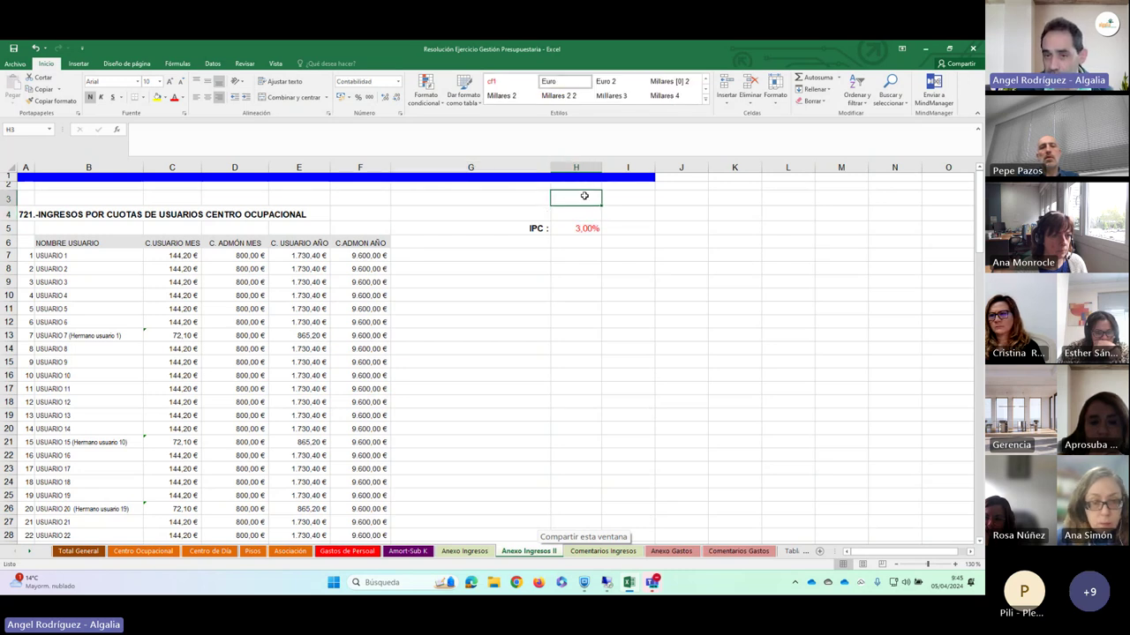
pyautogui.click(586, 213)
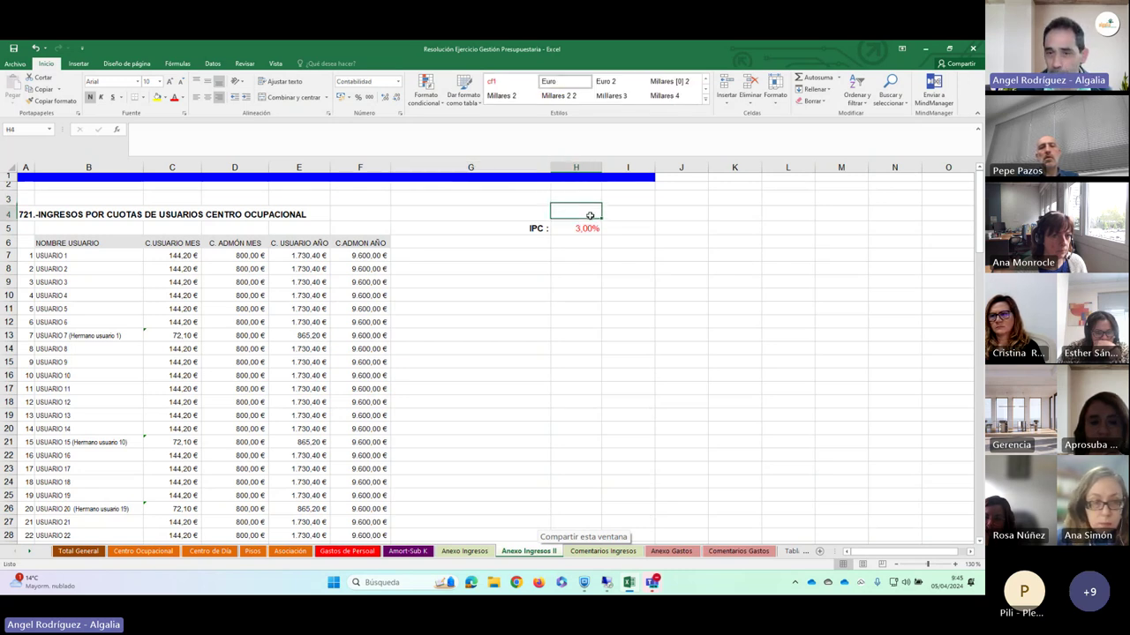
pyautogui.click(639, 211)
pyautogui.click(559, 214)
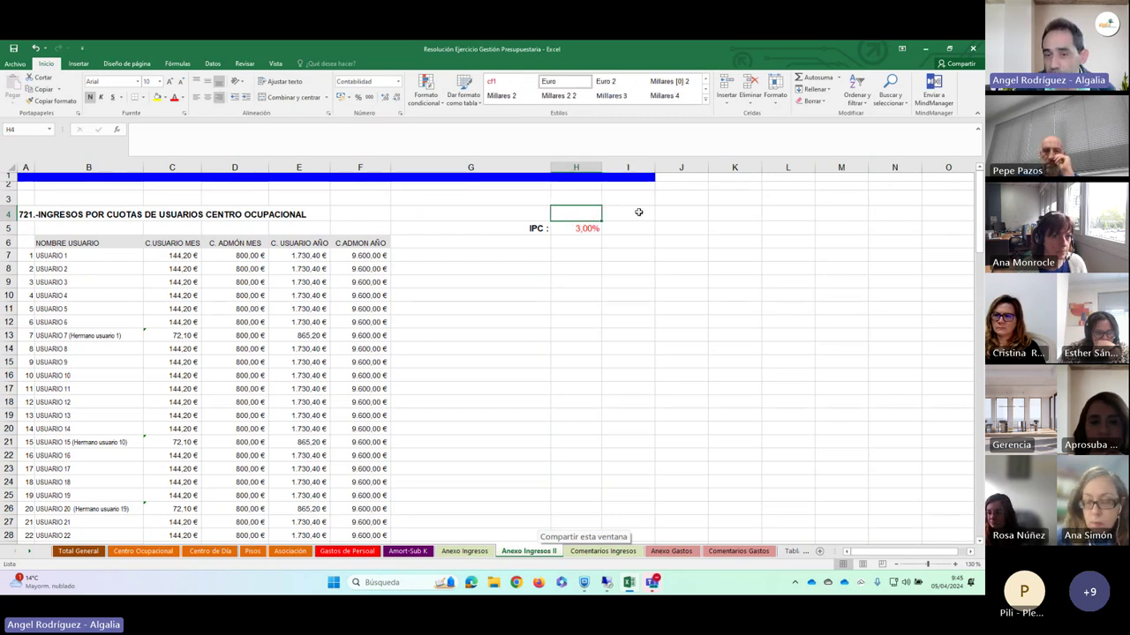
# - Set the IPC rate in cell H5 to 3.1%
pyautogui.click(573, 229)
pyautogui.write('3,1')
pyautogui.press('Return')
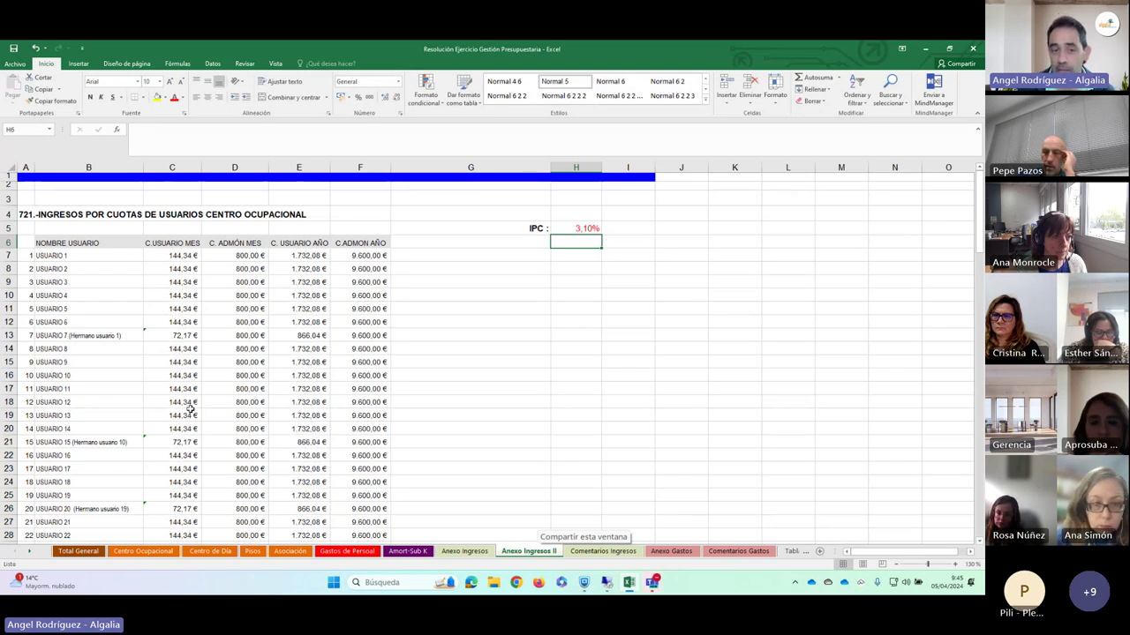
# - Compare how USUARIO 1's monthly user fee is entered in the Centro de Día and Centro Ocupacional tables, and review the fee totals
pyautogui.scroll(-7, 187, 491)
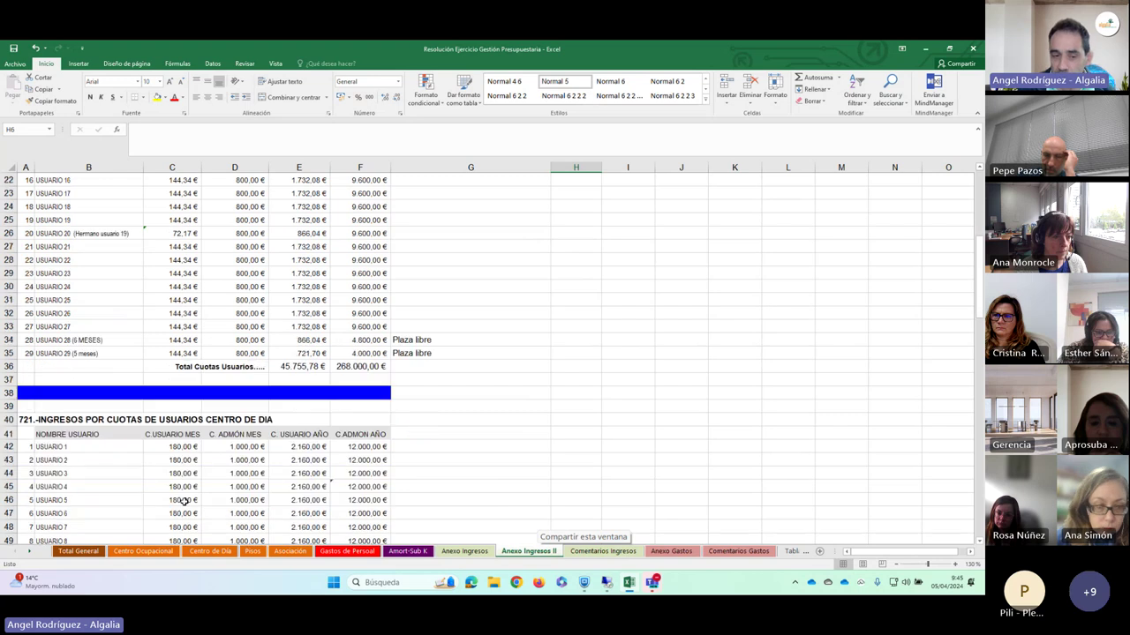
pyautogui.scroll(1, 183, 501)
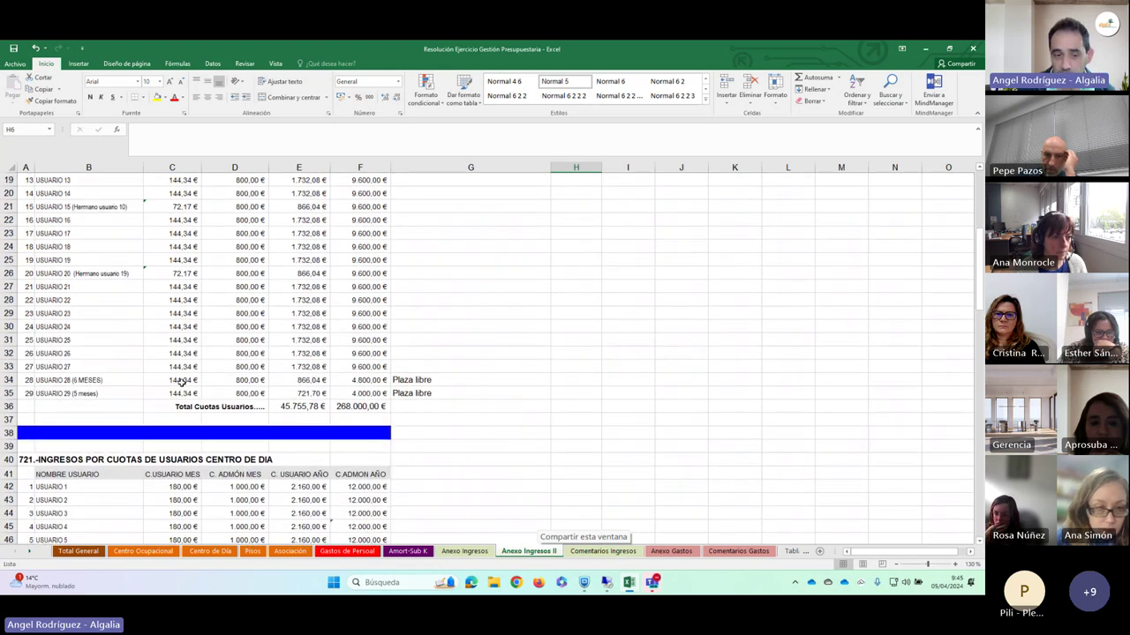
pyautogui.click(186, 487)
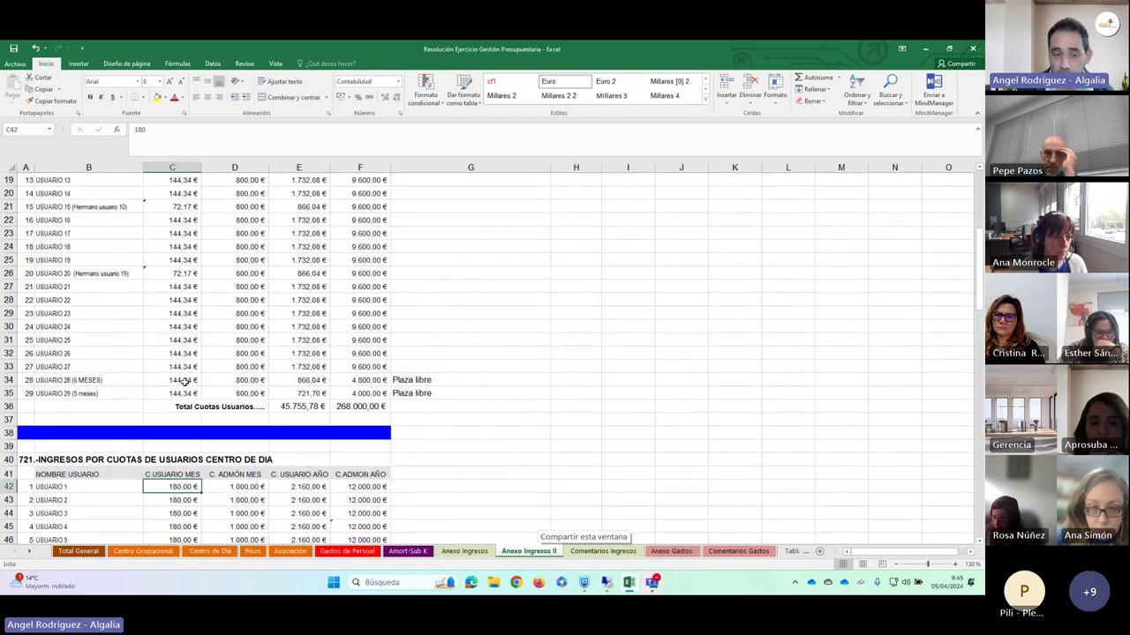
pyautogui.scroll(6, 183, 364)
pyautogui.click(188, 255)
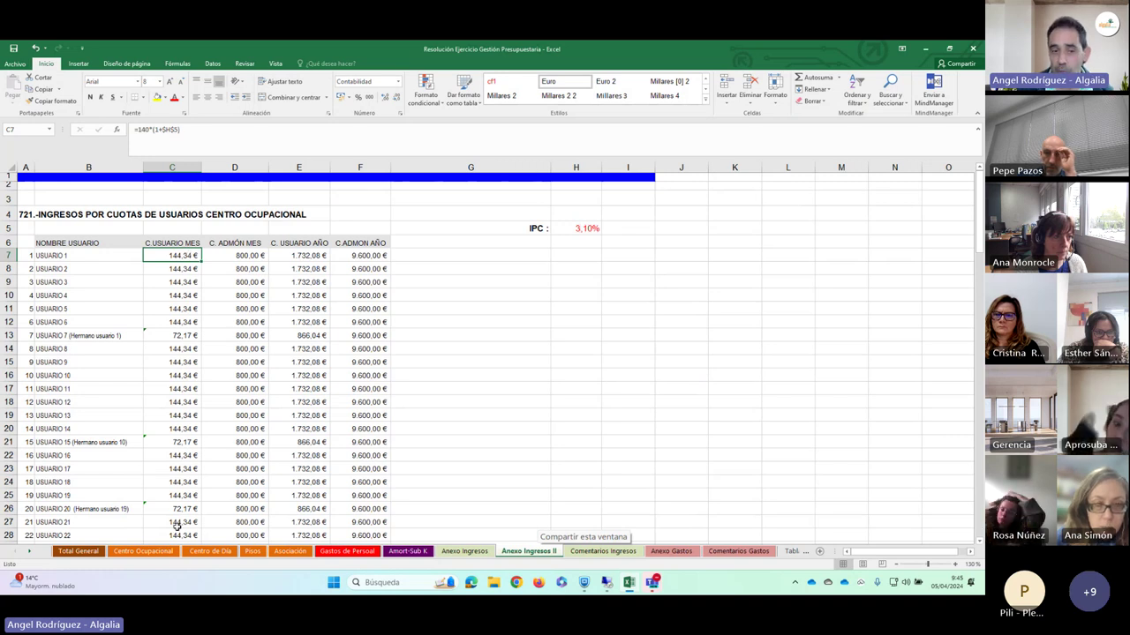
pyautogui.scroll(-1, 176, 521)
pyautogui.scroll(-3, 295, 515)
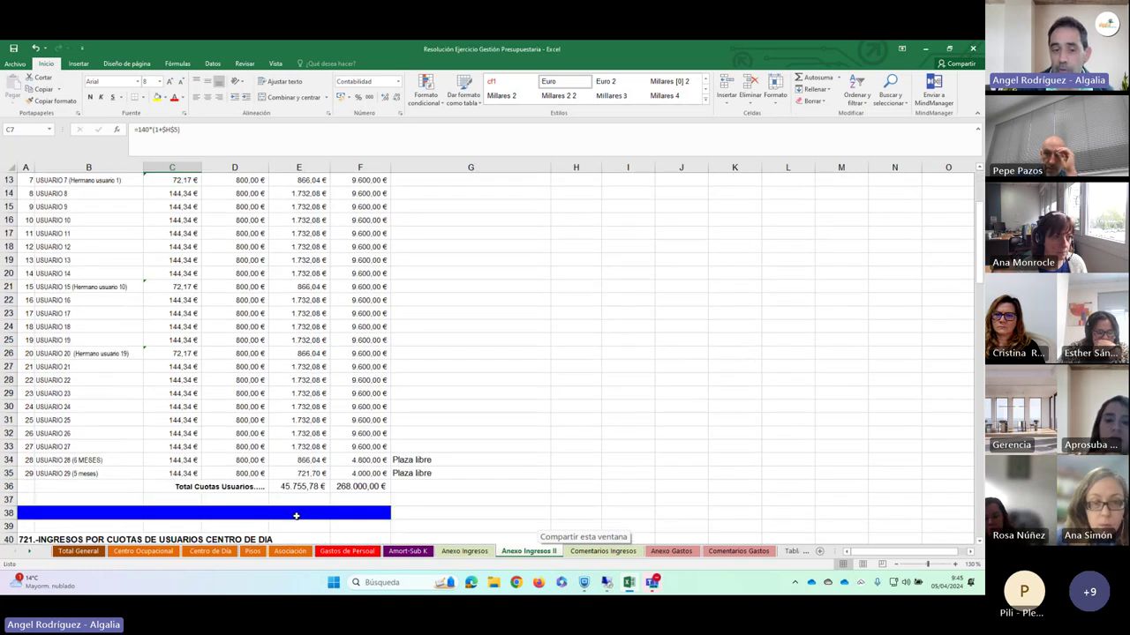
pyautogui.scroll(-1, 295, 516)
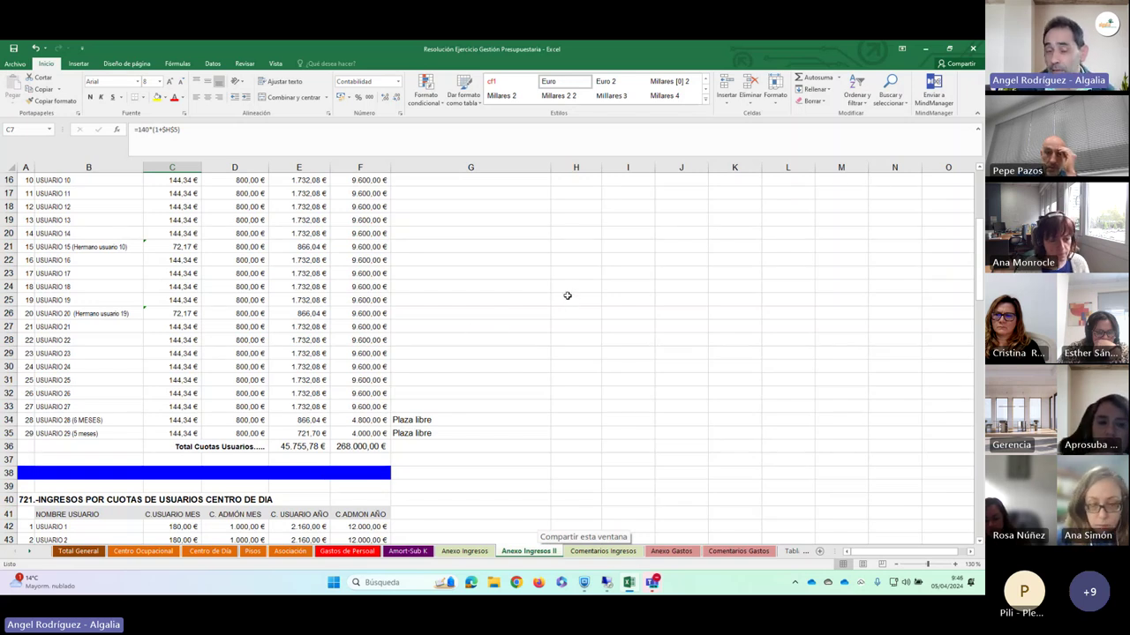
pyautogui.scroll(5, 568, 296)
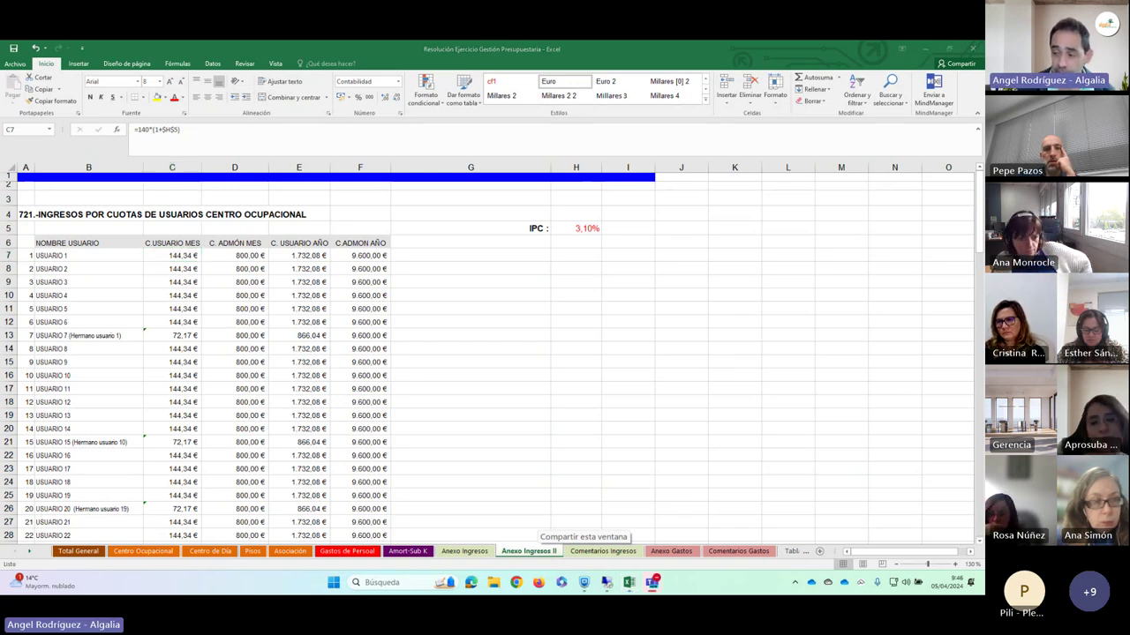
pyautogui.hotkey('alt', 'Tab')
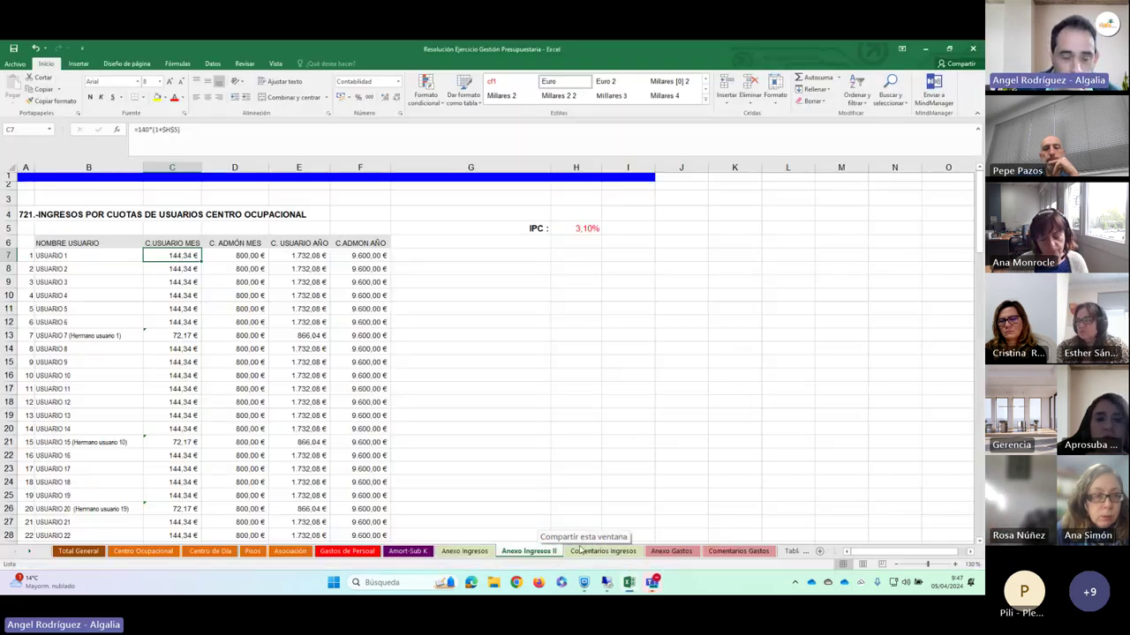
pyautogui.click(603, 583)
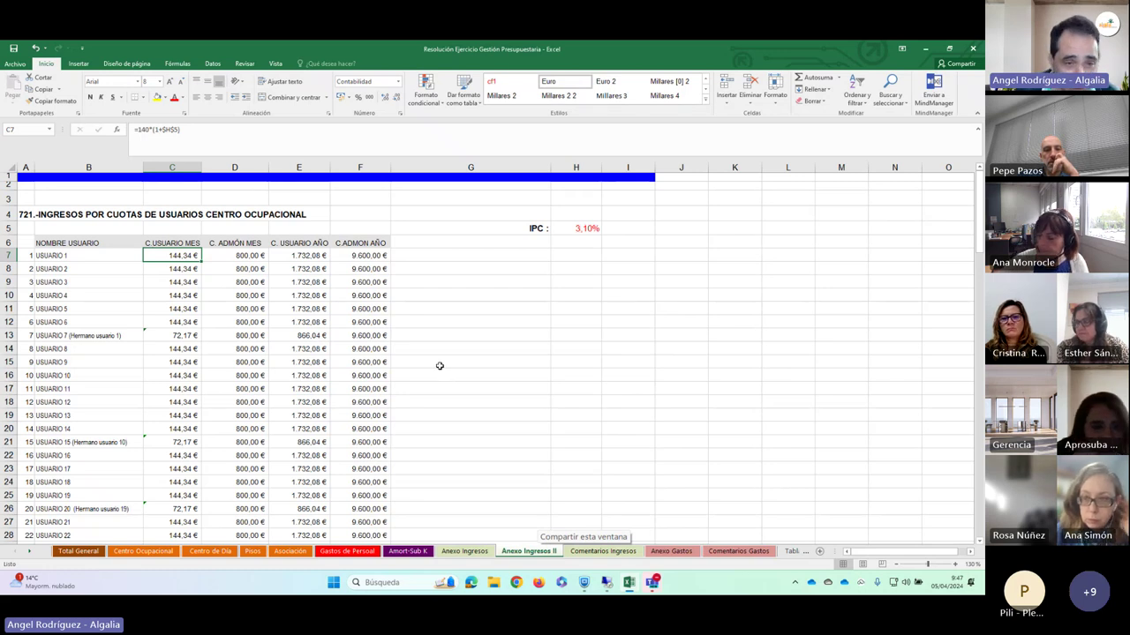
# - Compare the contents of USUARIO 1's monthly user fee and monthly administration fee cells in the Centro Ocupacional table
pyautogui.click(236, 260)
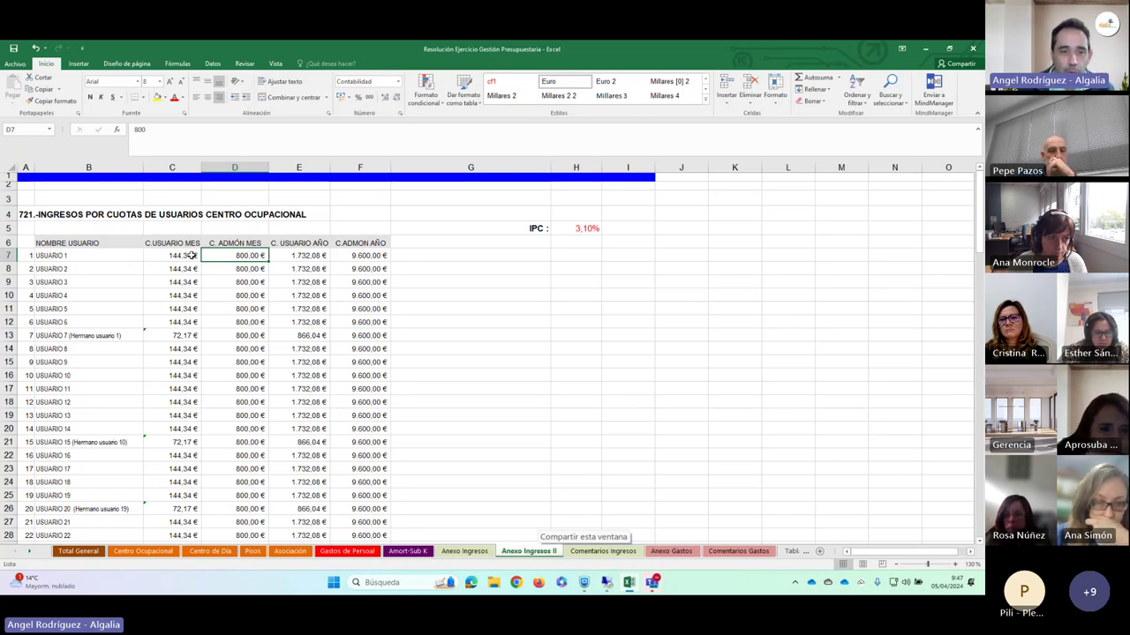
pyautogui.moveTo(190, 255); pyautogui.dragTo(241, 256)
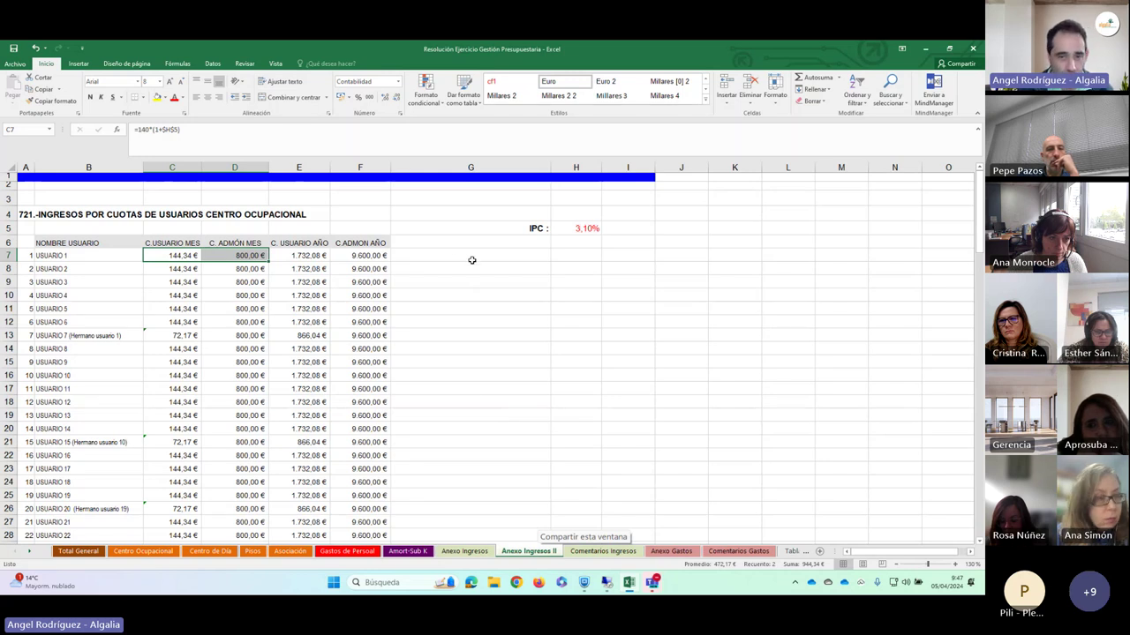
pyautogui.click(576, 254)
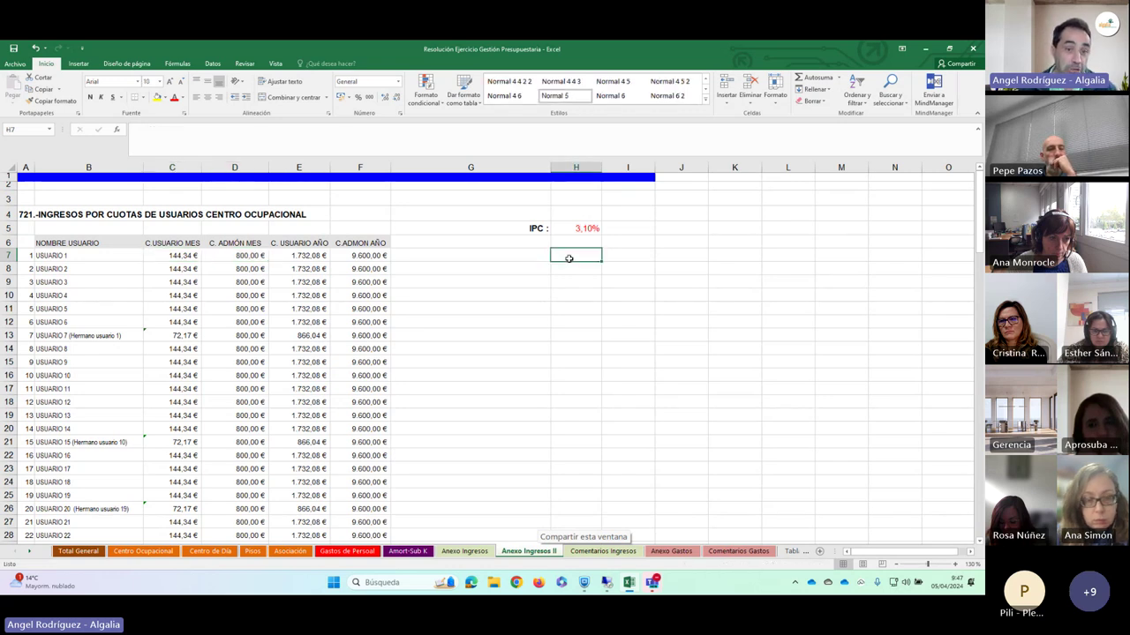
pyautogui.click(238, 255)
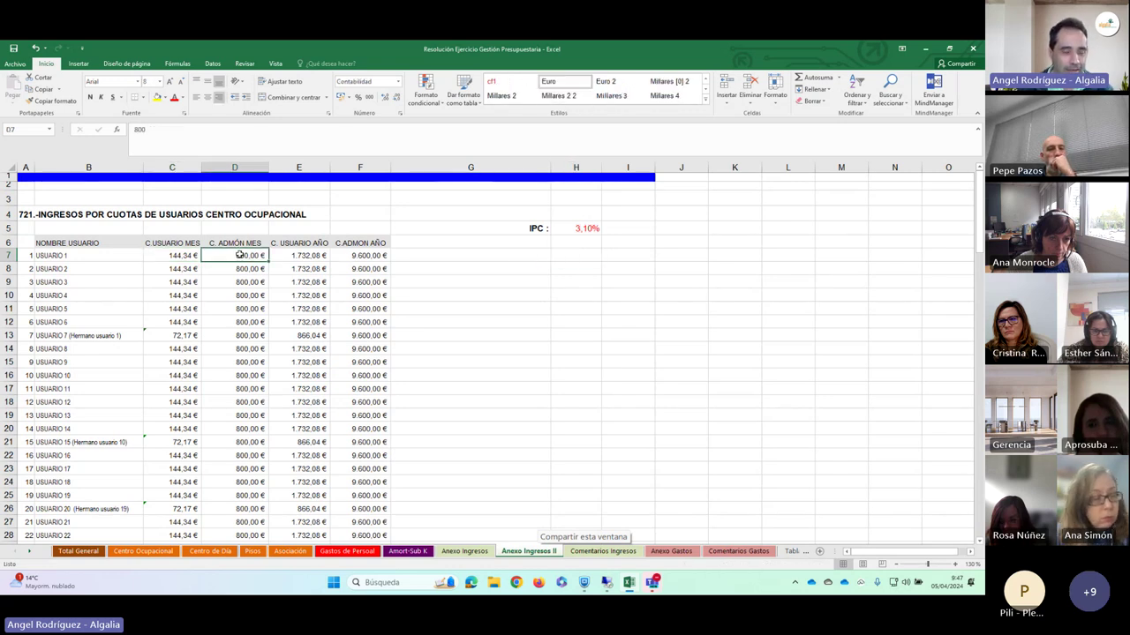
pyautogui.click(172, 254)
pyautogui.click(241, 256)
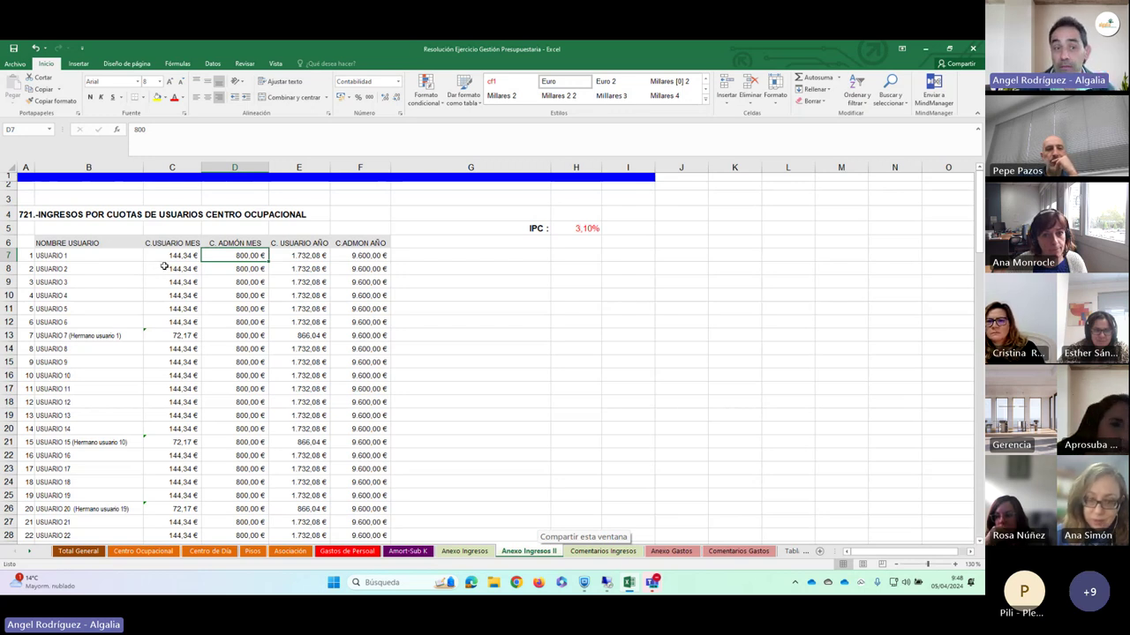
# - Check USUARIO 1's monthly user fee formula against the fixed administration fee, and select both cells in the Centro Ocupacional table
pyautogui.click(166, 255)
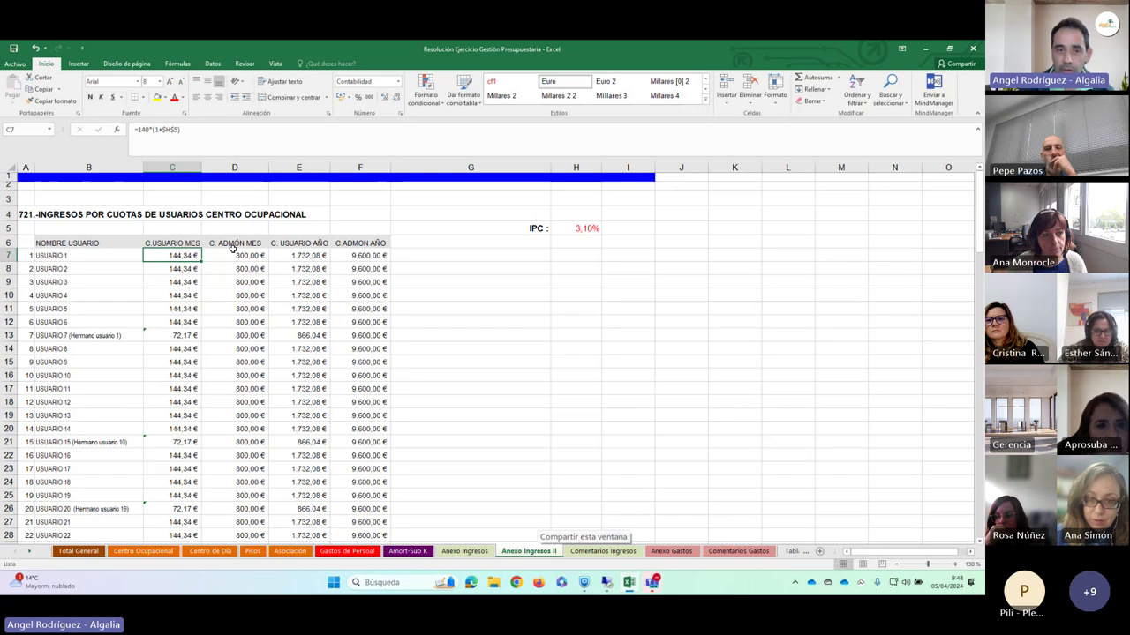
pyautogui.click(234, 250)
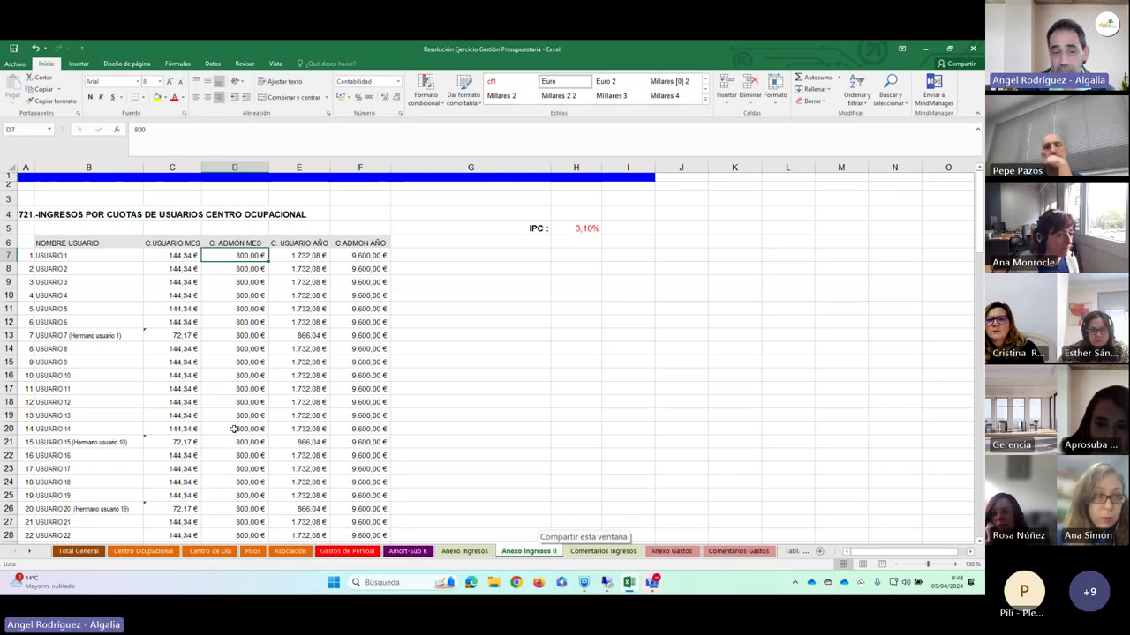
pyautogui.moveTo(173, 255); pyautogui.dragTo(231, 255)
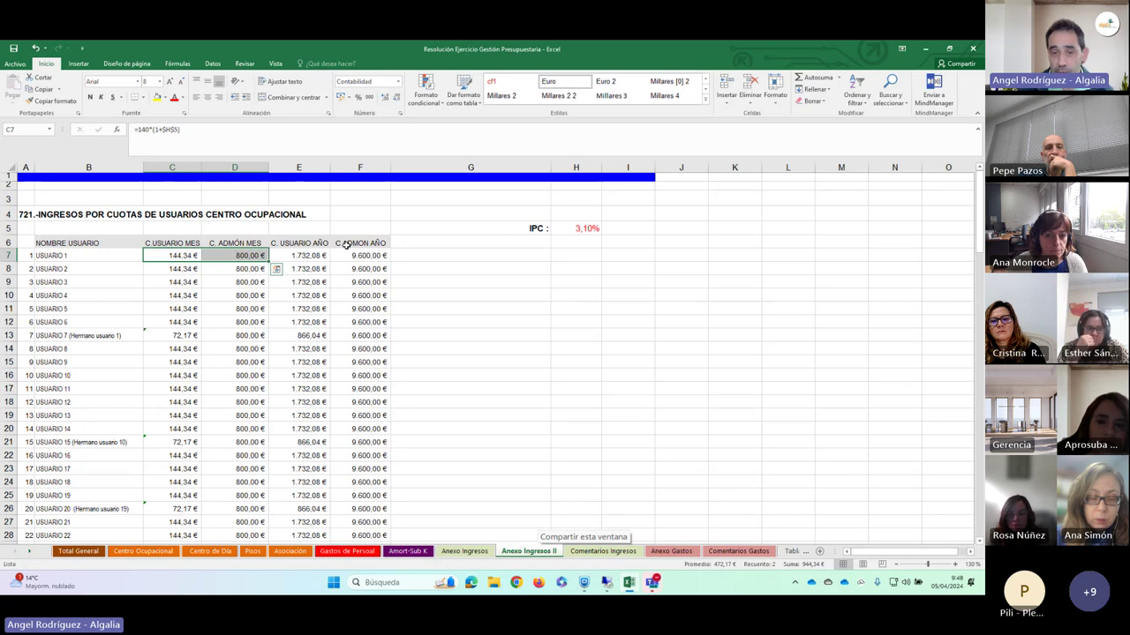
# - Set the IPC rate in cell H5 to 0%
pyautogui.click(579, 229)
pyautogui.write('0')
pyautogui.press('Return')
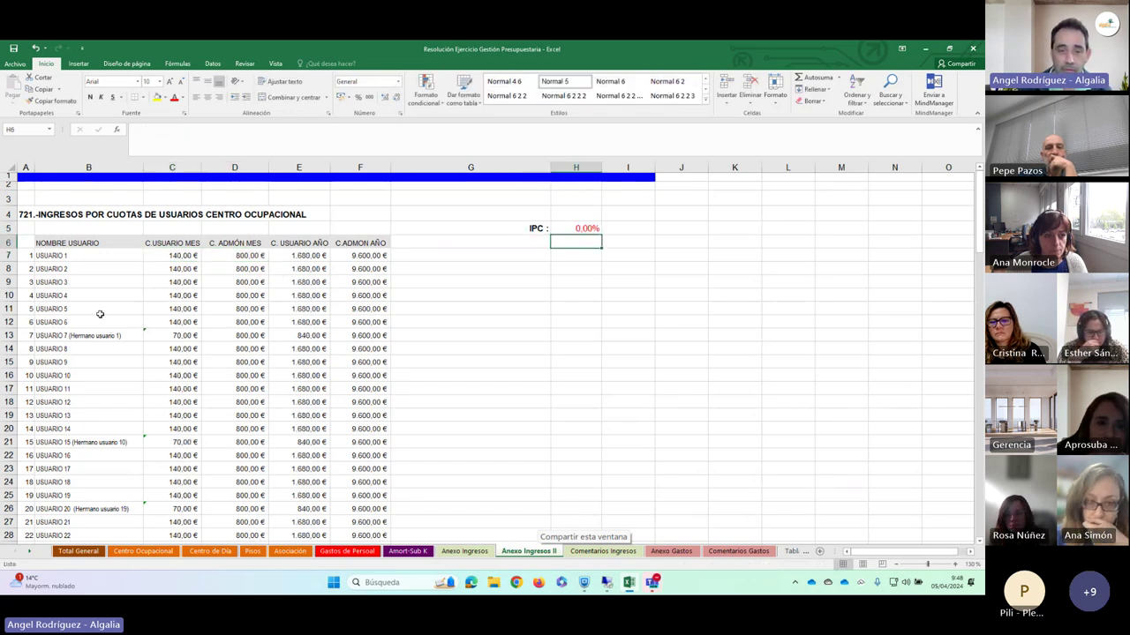
# - Review USUARIO 1's monthly user and administration fees in the Centro Ocupacional, Centro de Día and Pisos tables, and return to the sheet's start
pyautogui.moveTo(177, 255); pyautogui.dragTo(235, 255)
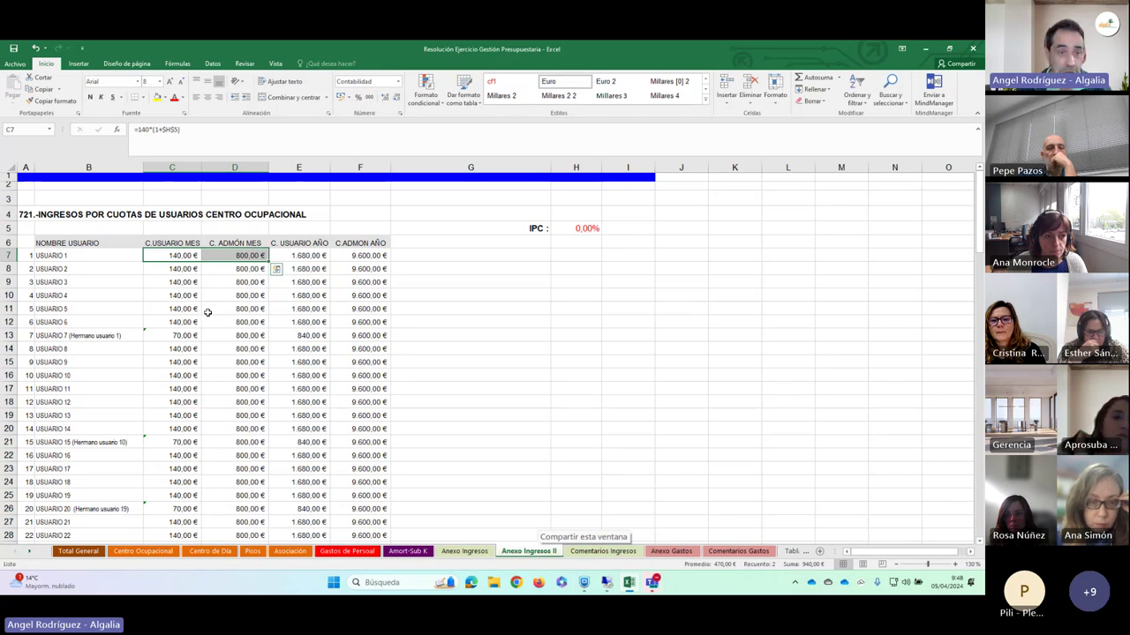
pyautogui.scroll(-7, 191, 405)
pyautogui.scroll(-5, 188, 407)
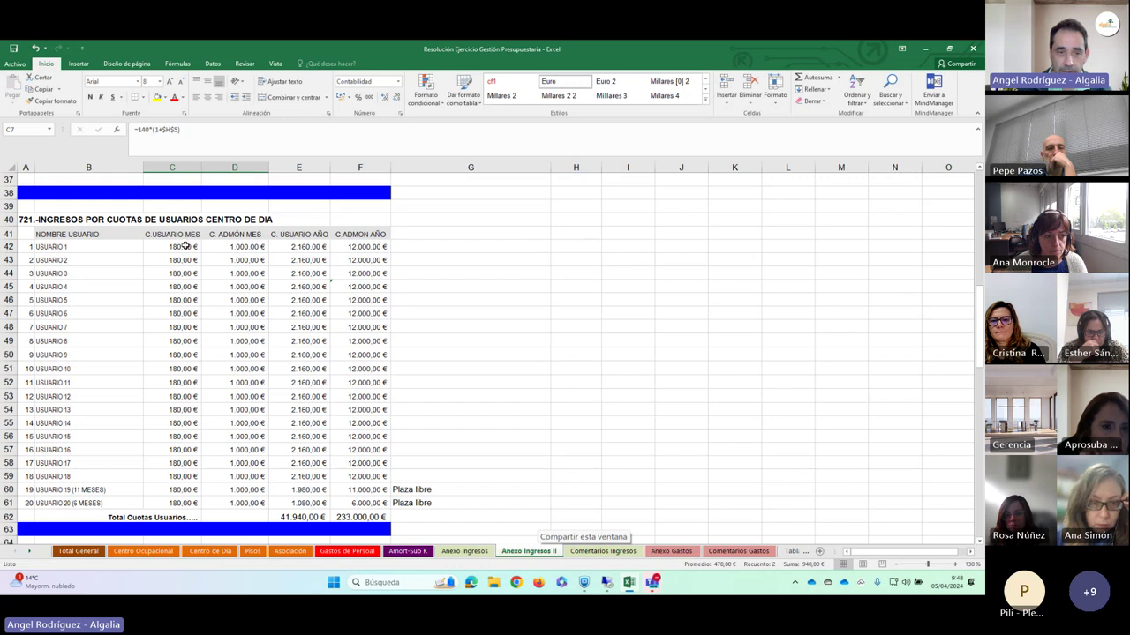
pyautogui.moveTo(186, 247); pyautogui.dragTo(226, 252)
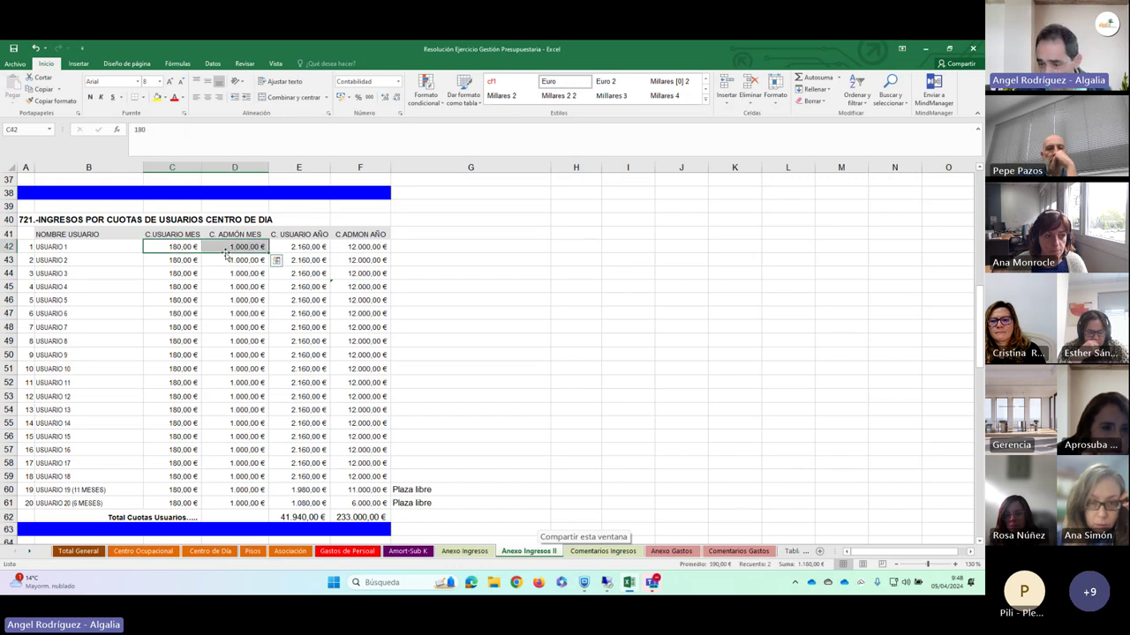
pyautogui.scroll(-6, 226, 256)
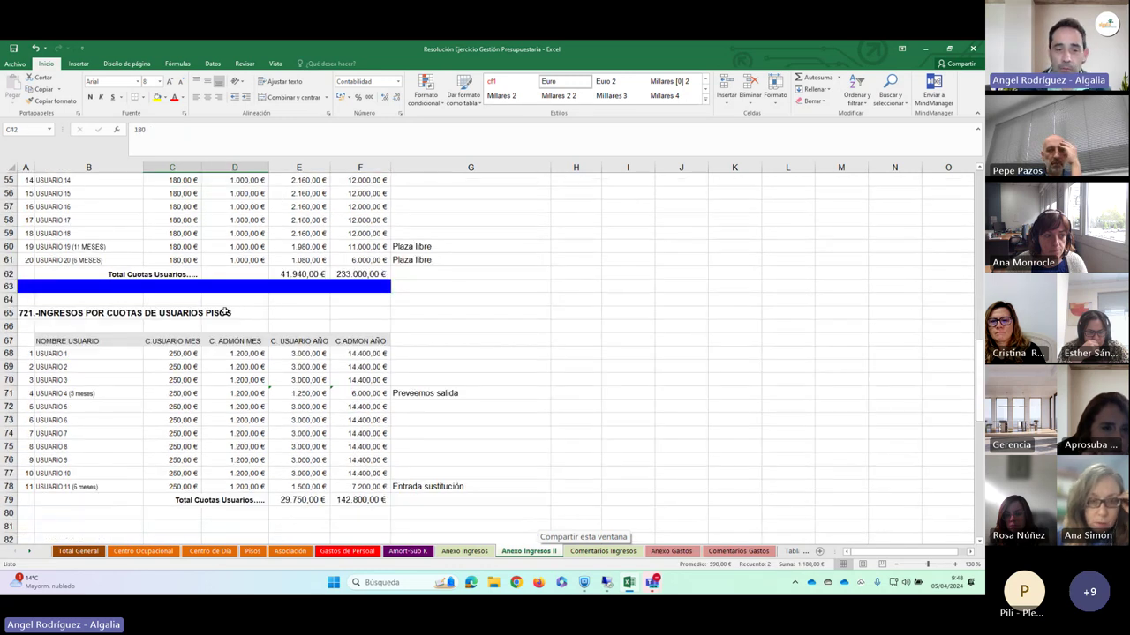
pyautogui.moveTo(181, 353); pyautogui.dragTo(216, 353)
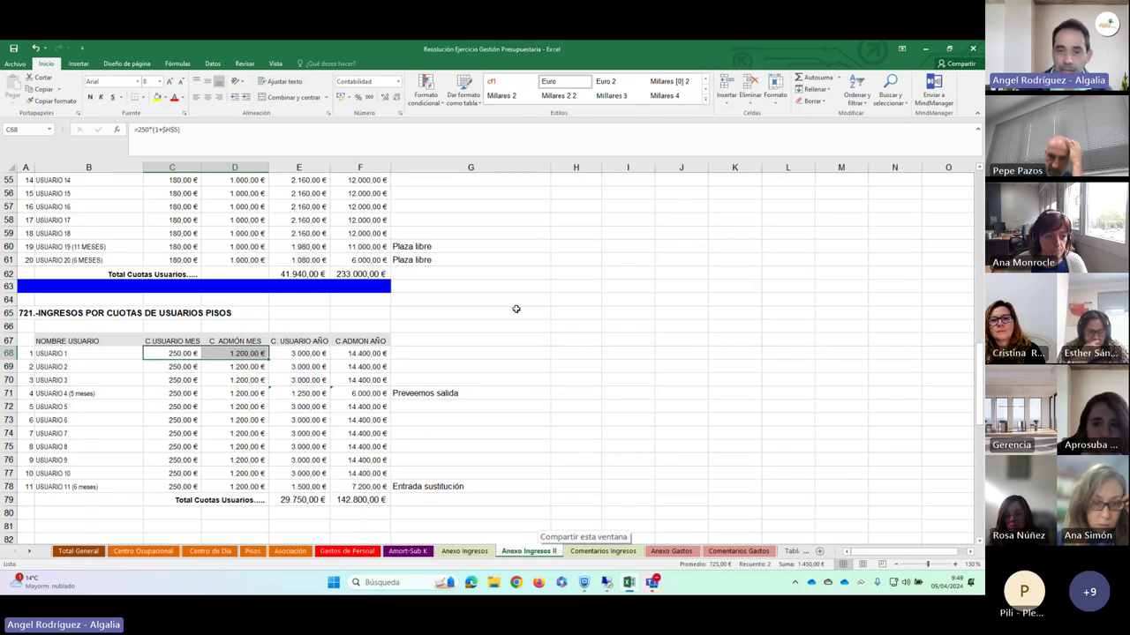
pyautogui.click(677, 207)
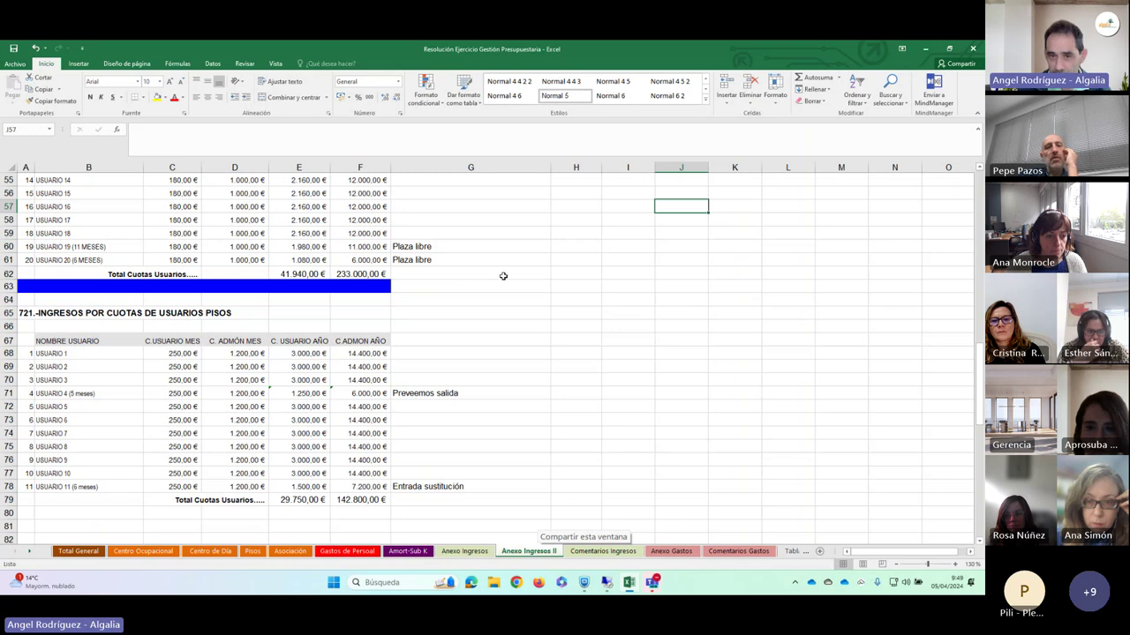
pyautogui.scroll(18, 503, 276)
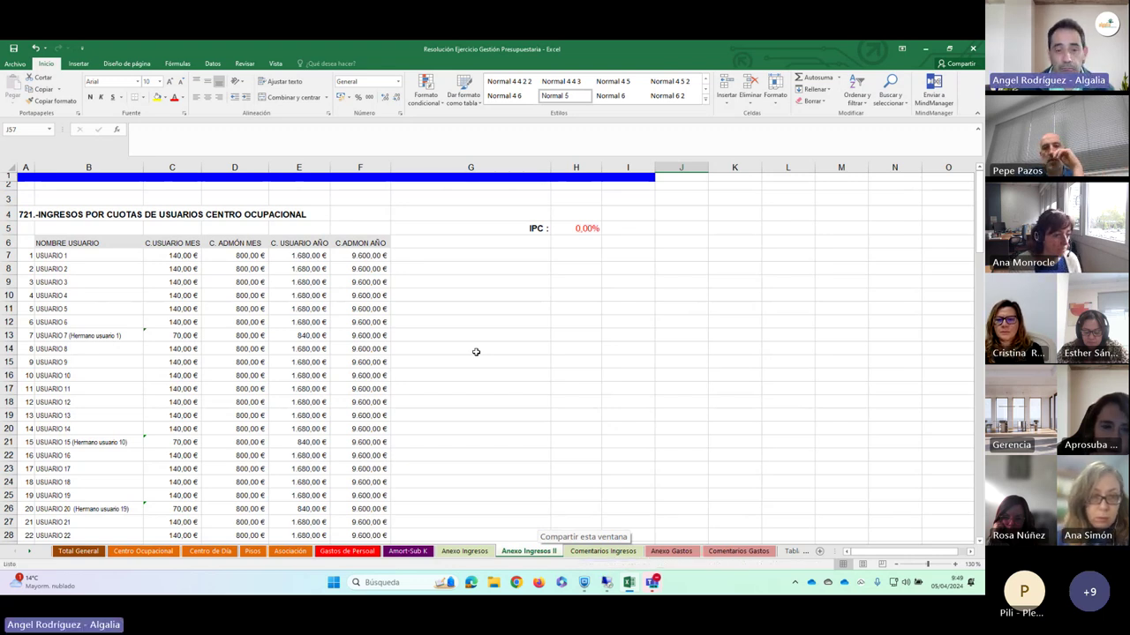
pyautogui.click(561, 304)
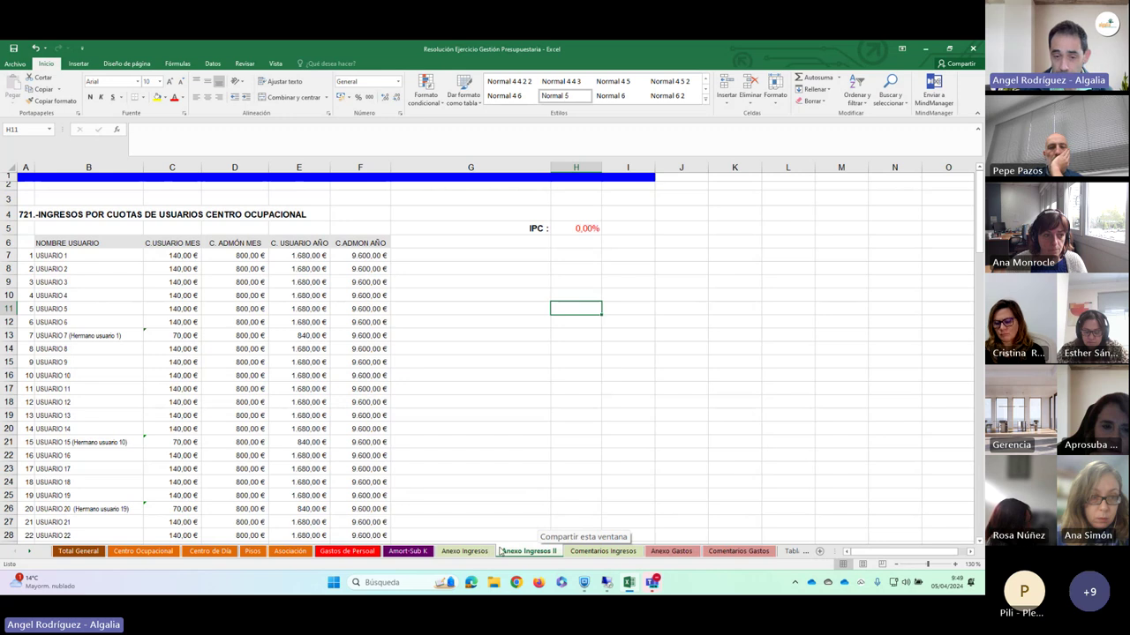
# - Open the Anexo Ingresos sheet and bring up section 740, Ingresos por Subvenciones y Donaciones
pyautogui.click(464, 551)
pyautogui.scroll(4, 250, 353)
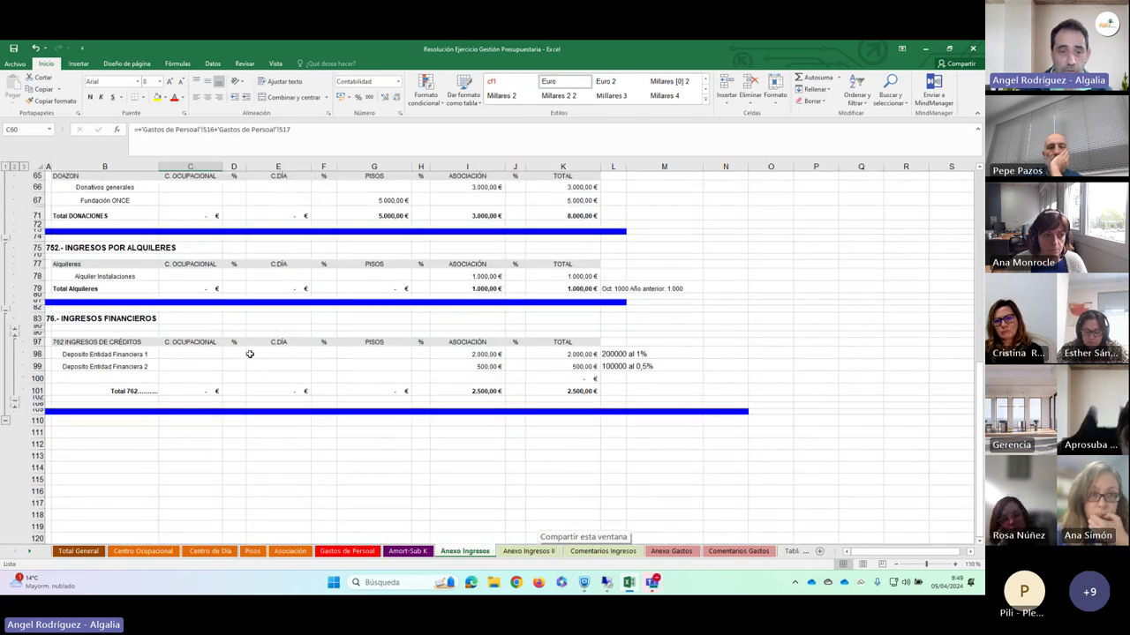
pyautogui.scroll(12, 251, 353)
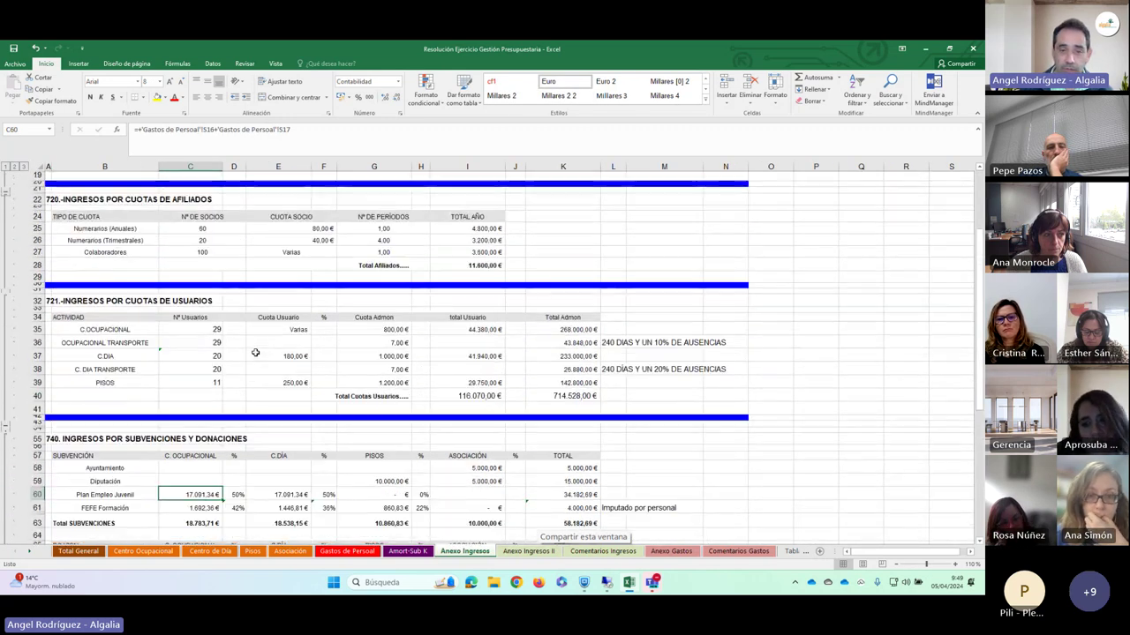
pyautogui.scroll(1, 254, 353)
pyautogui.scroll(-8, 254, 353)
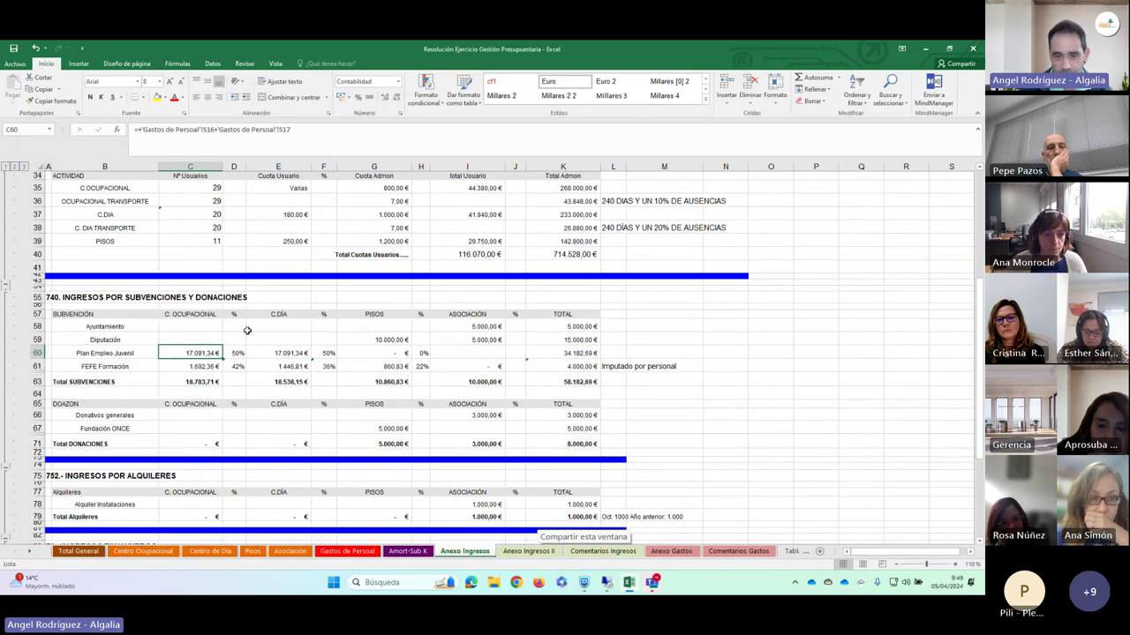
pyautogui.scroll(1, 327, 331)
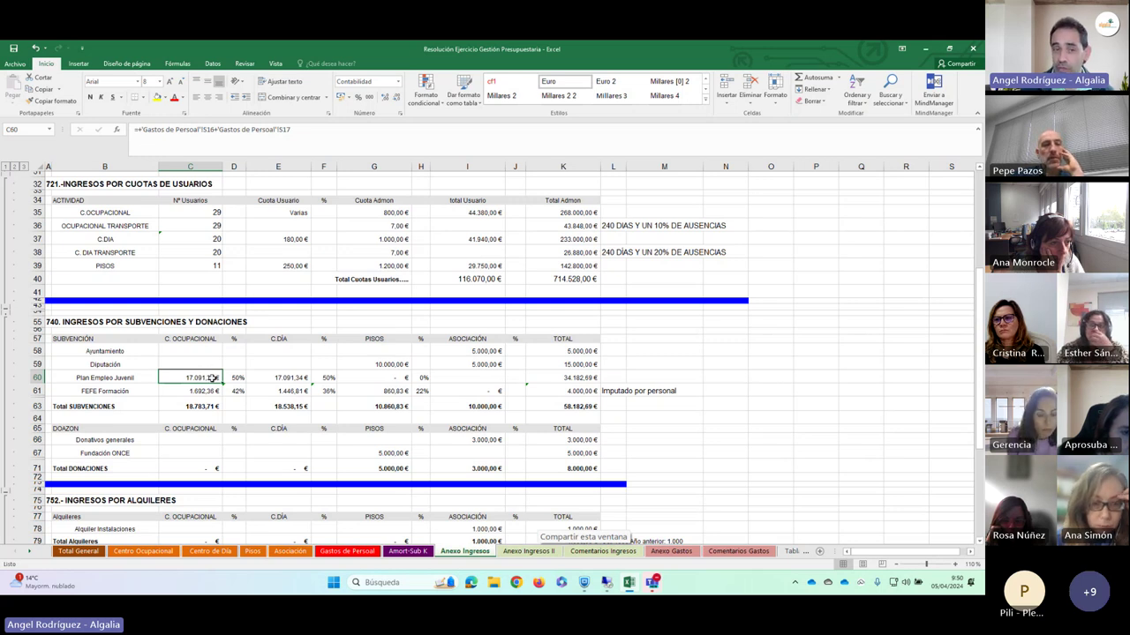
# - Examine how the Plan Empleo Juvenil subsidy is calculated for C. Ocupacional and C. Día
pyautogui.click(128, 378)
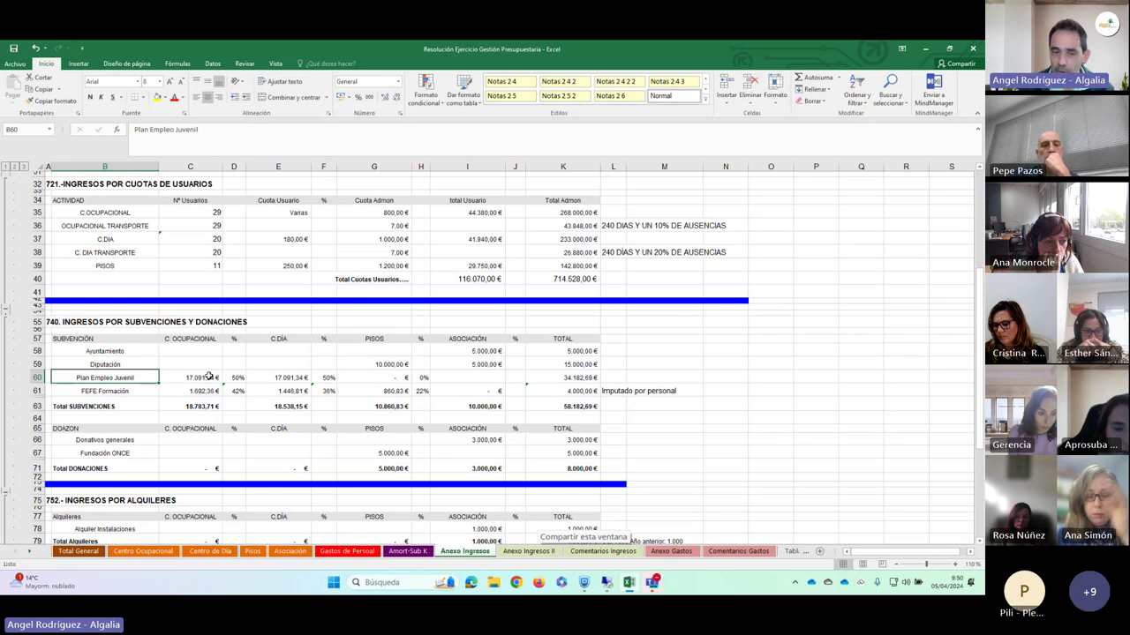
pyautogui.click(193, 377)
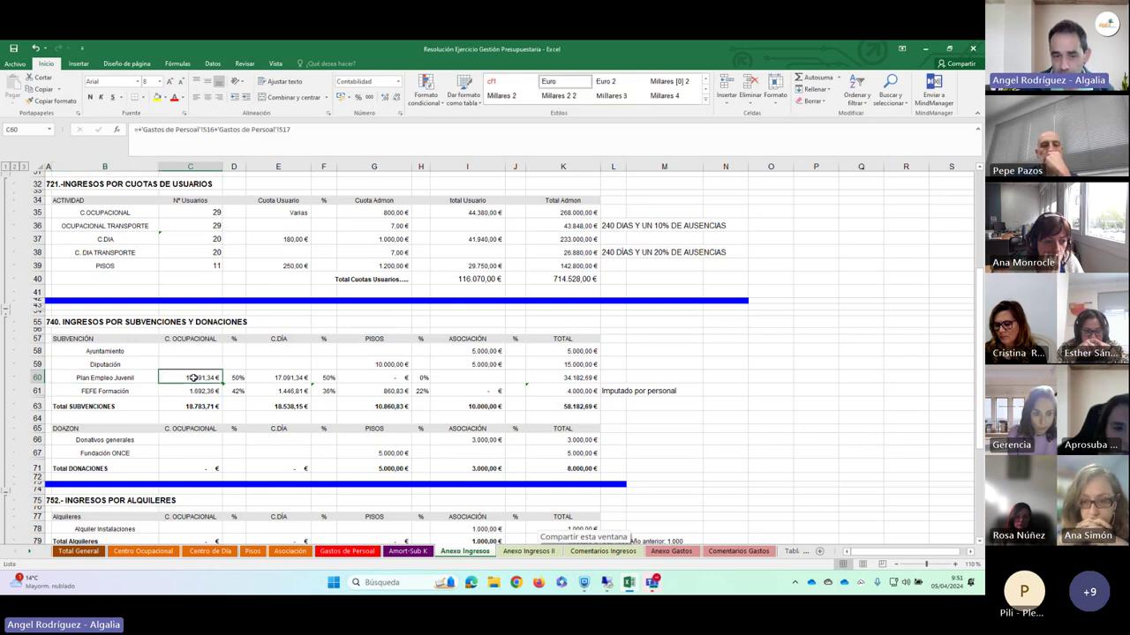
pyautogui.click(284, 376)
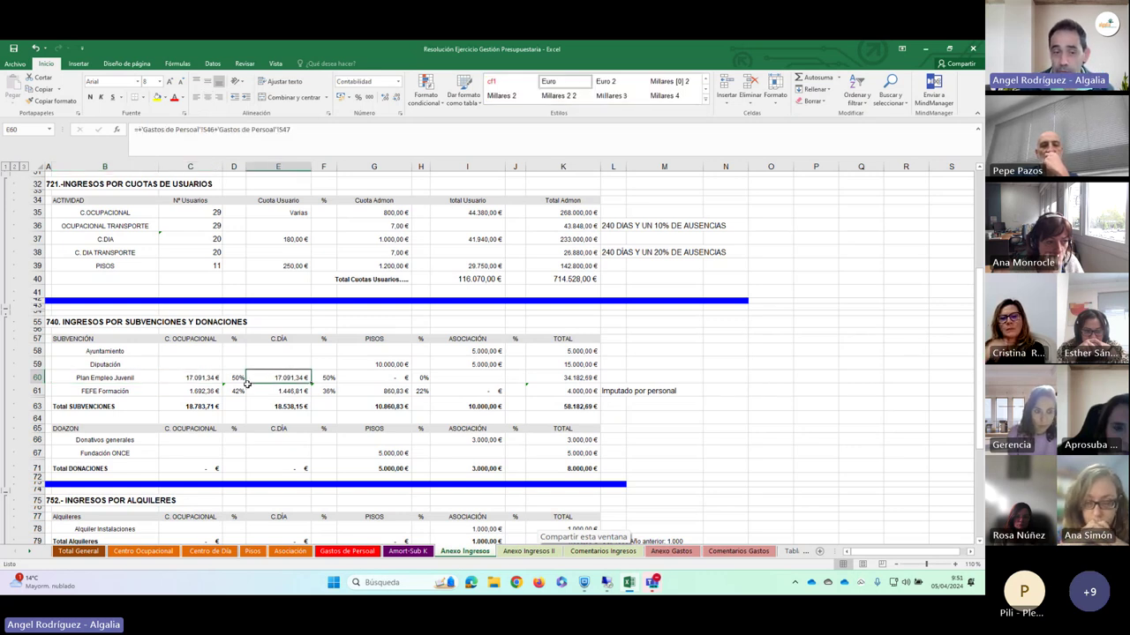
pyautogui.click(195, 377)
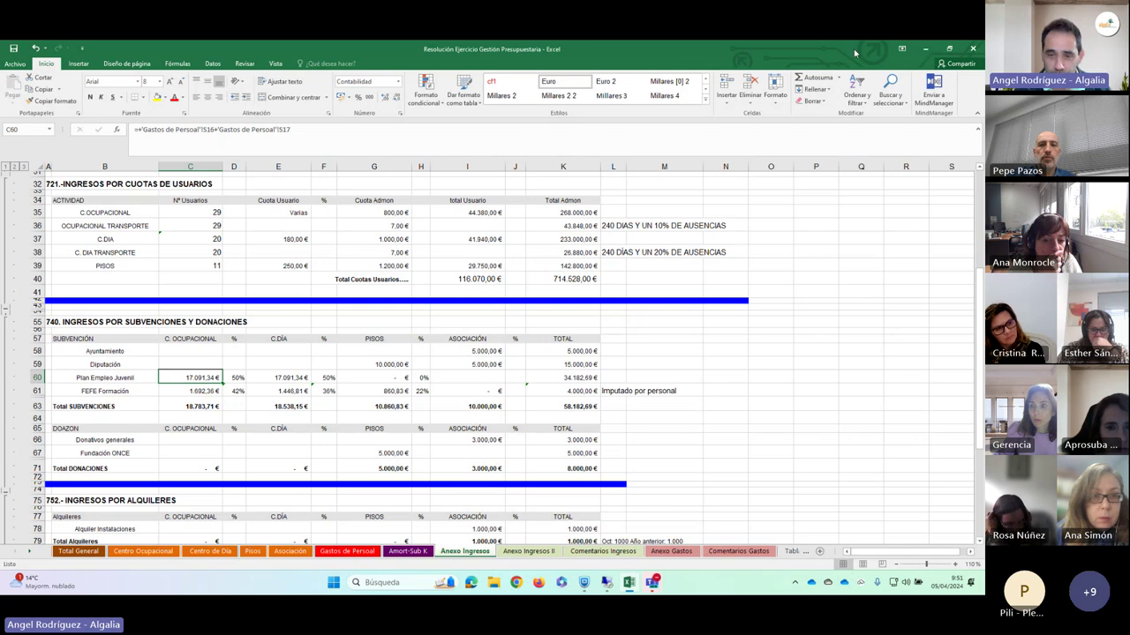
# - Review the October and prior-year notes beside the Cerámica and Productos Hortícolas incomes in section 700
pyautogui.scroll(10, 633, 215)
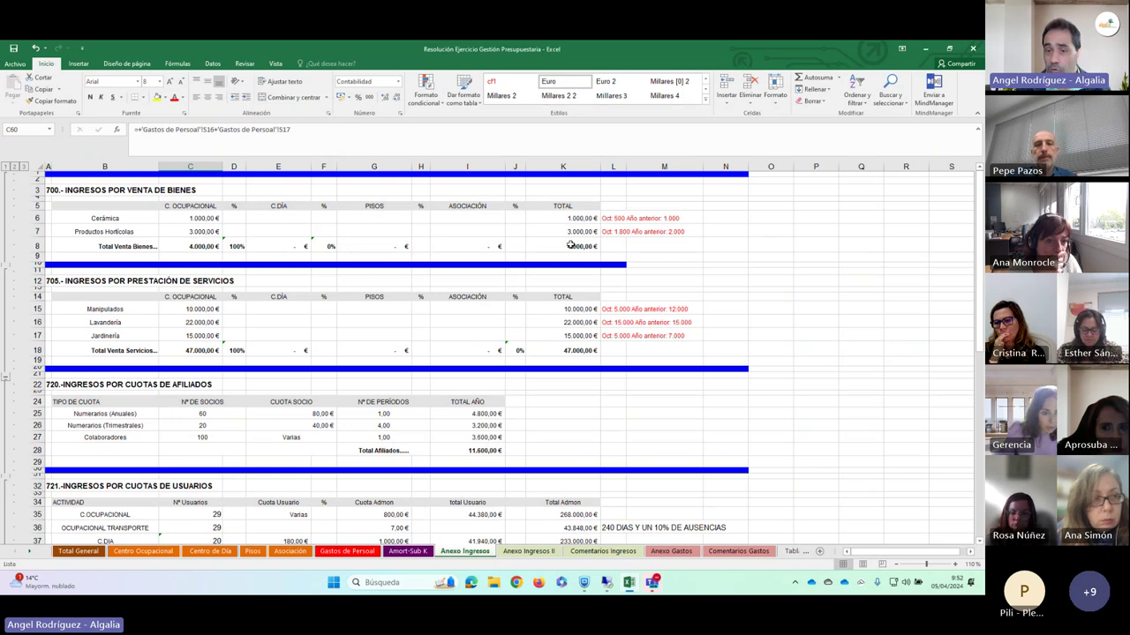
pyautogui.click(616, 217)
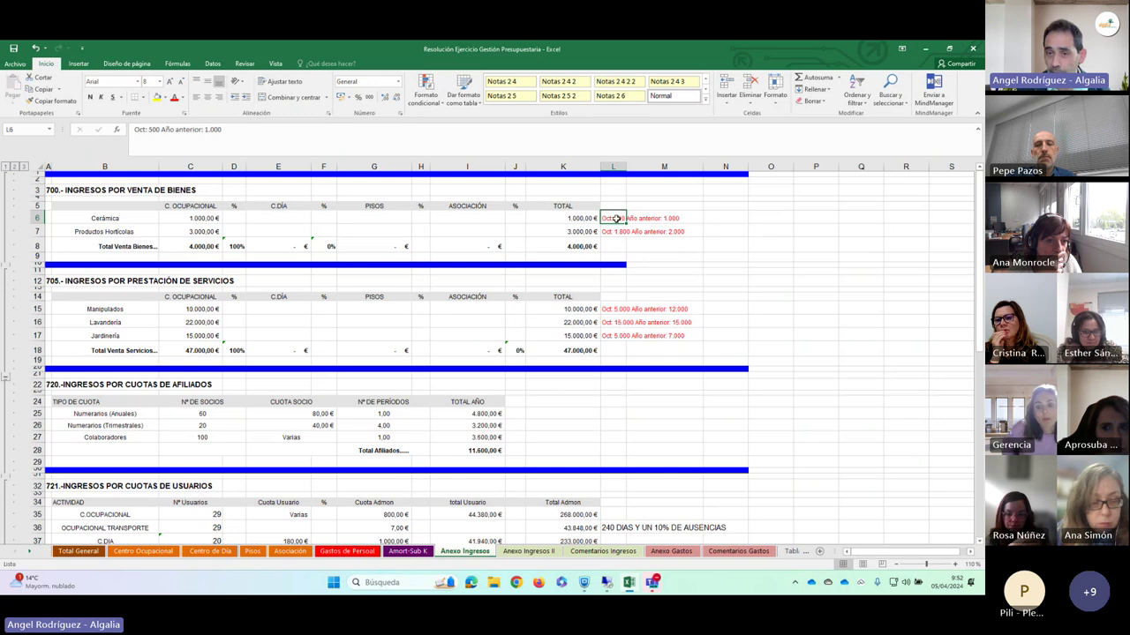
pyautogui.click(665, 219)
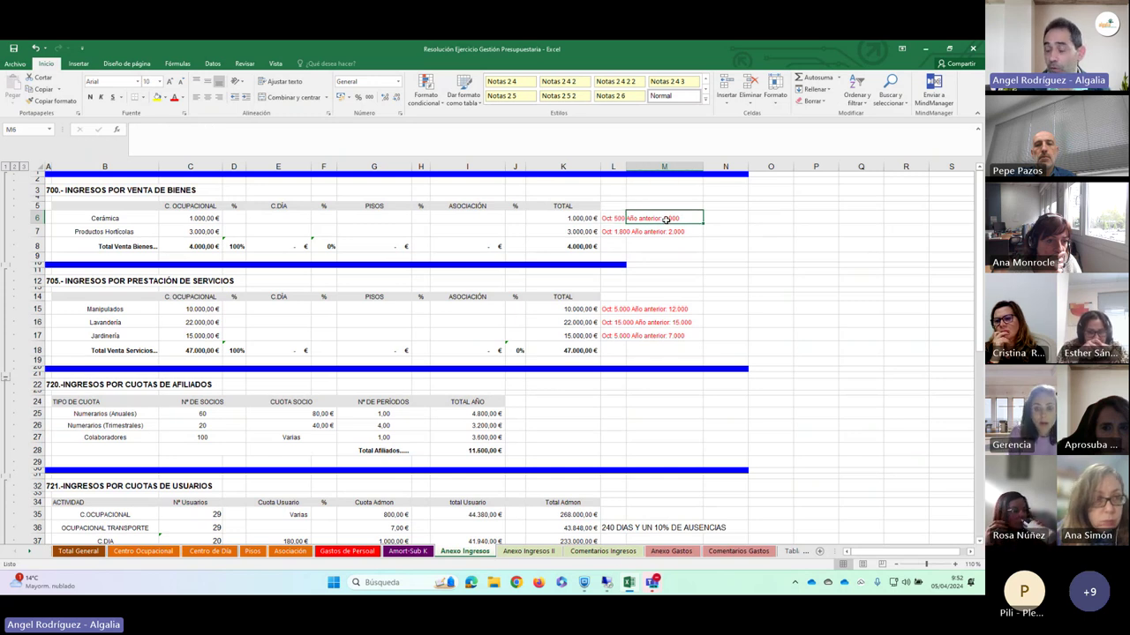
pyautogui.click(606, 232)
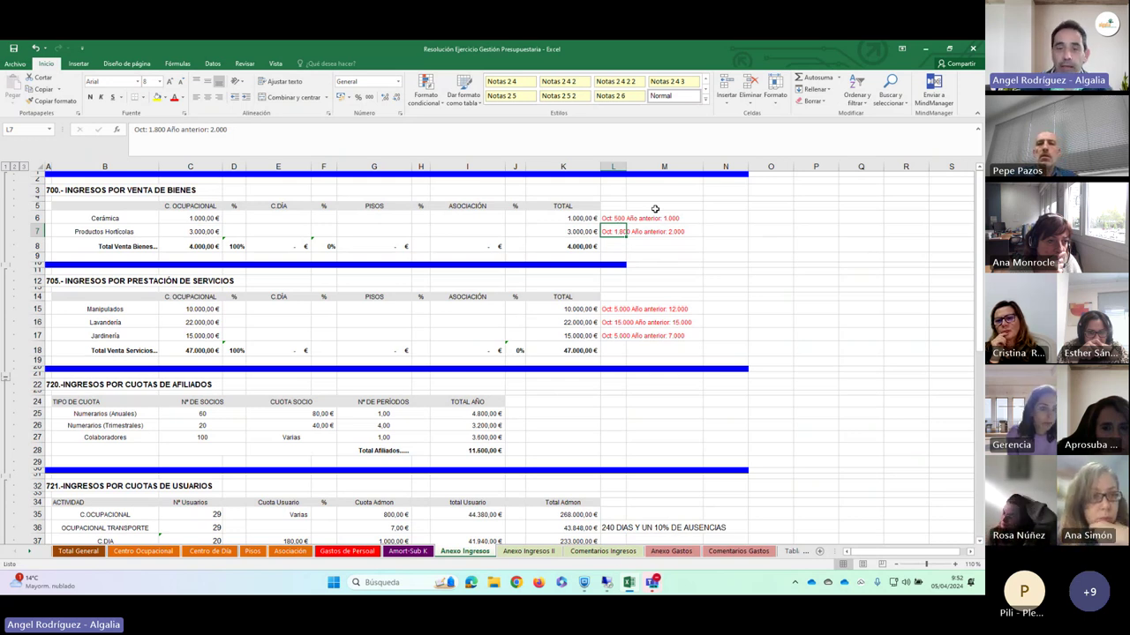
pyautogui.click(647, 220)
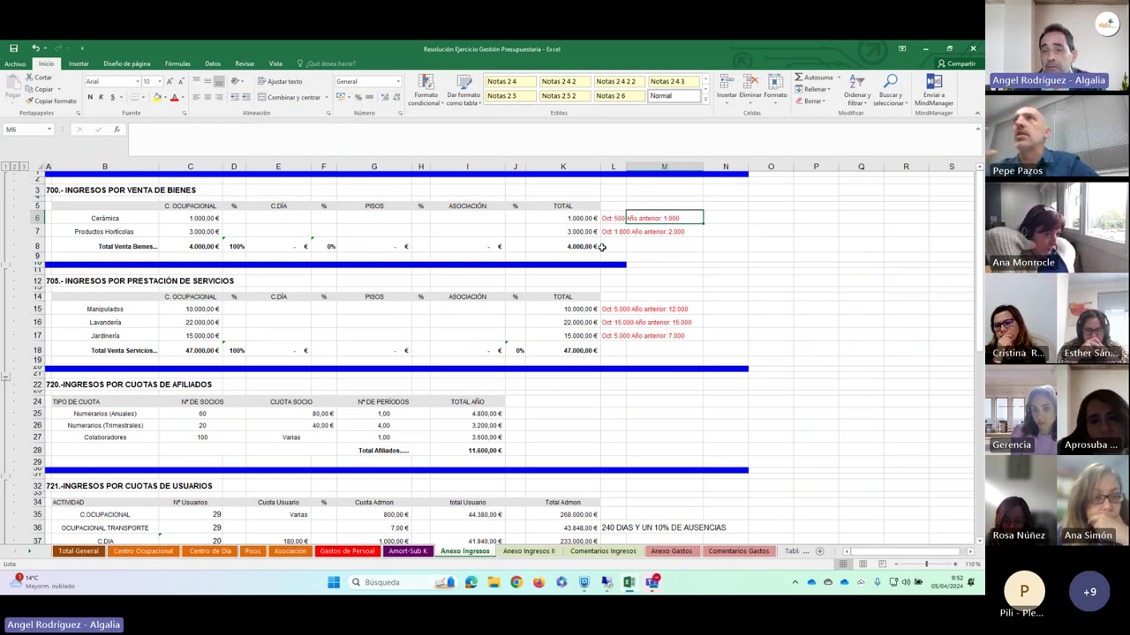
pyautogui.click(103, 217)
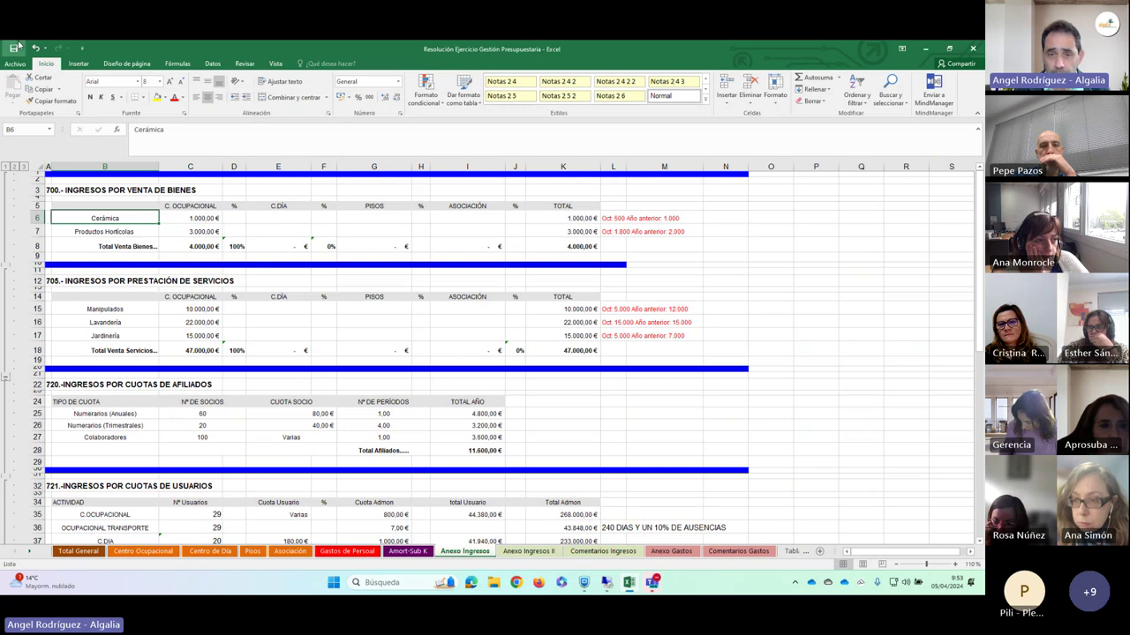
# - Compare the October and prior-year figures noted for Productos Hortícolas with its budgeted total
pyautogui.click(617, 231)
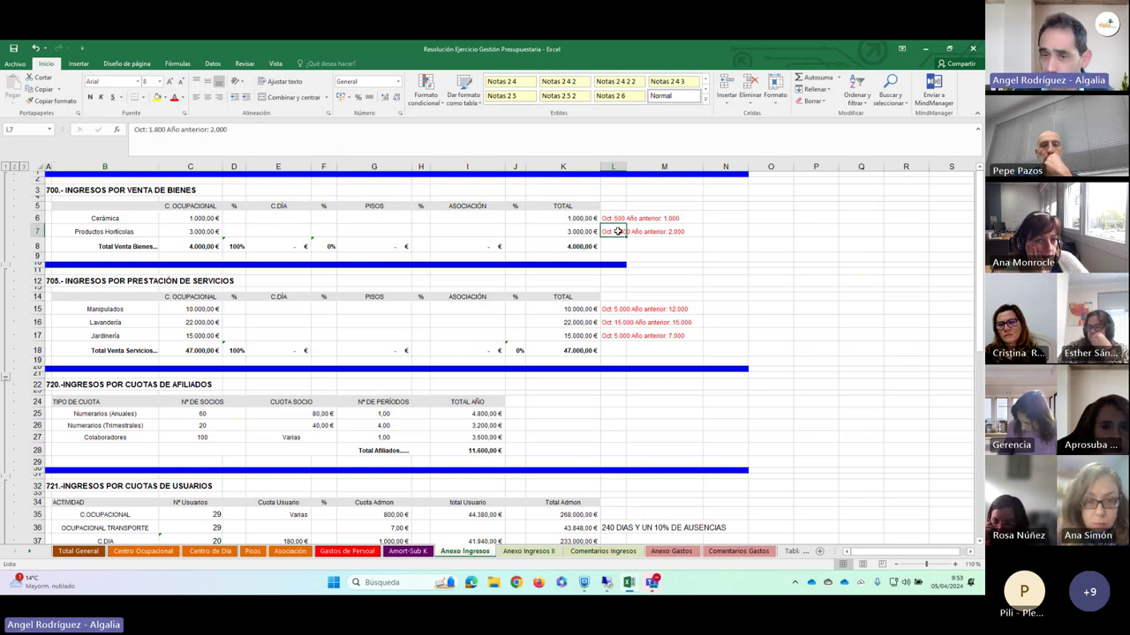
pyautogui.click(642, 231)
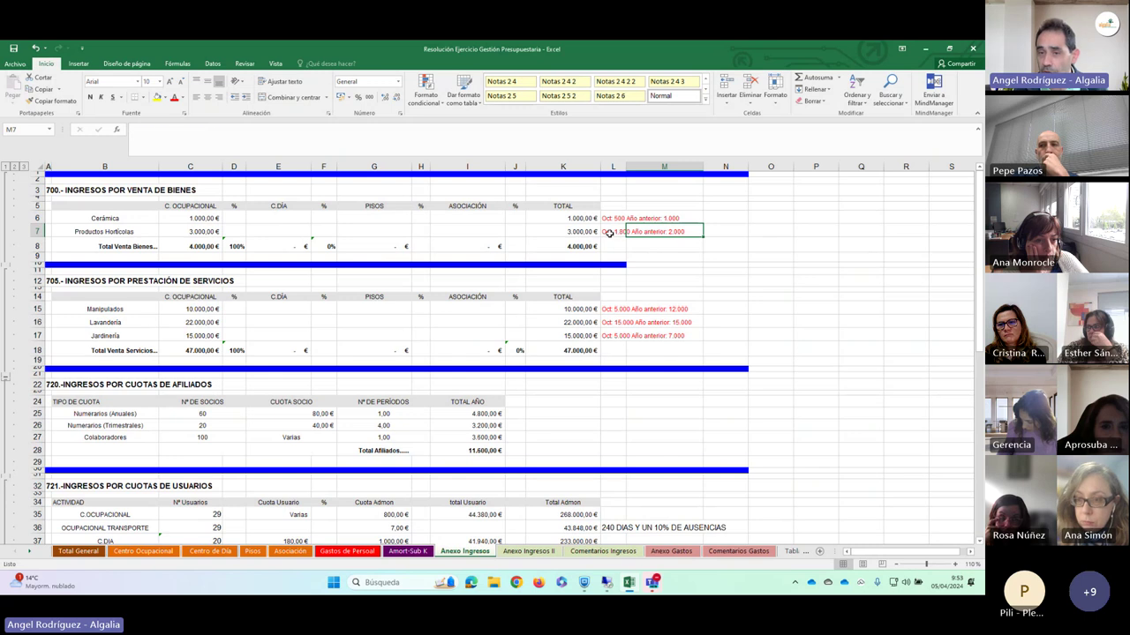
pyautogui.click(610, 232)
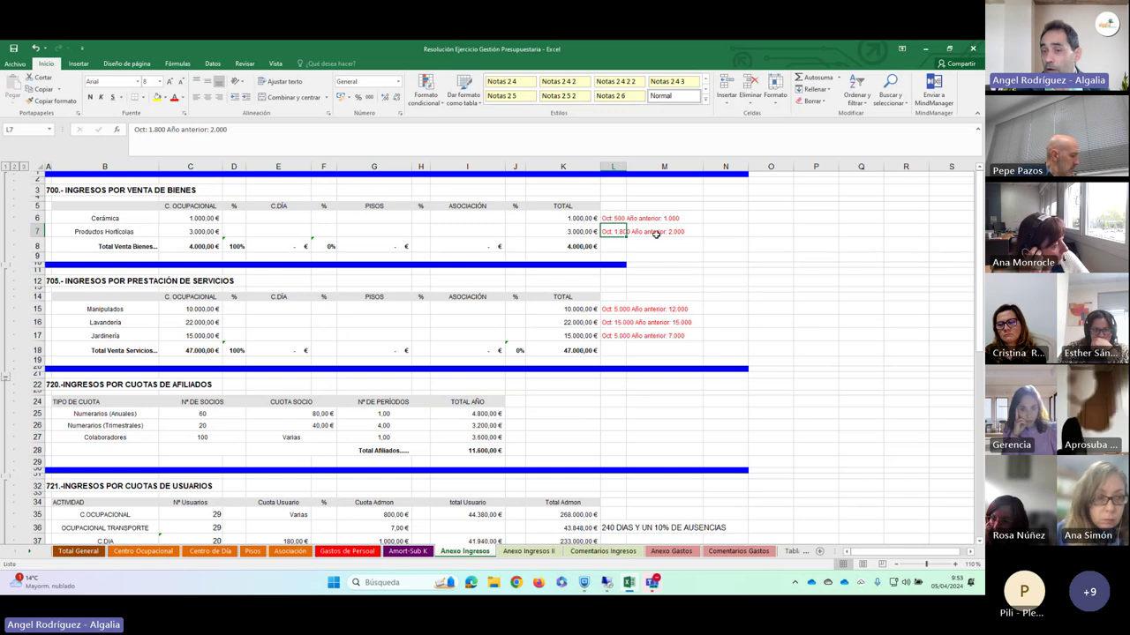
pyautogui.click(669, 235)
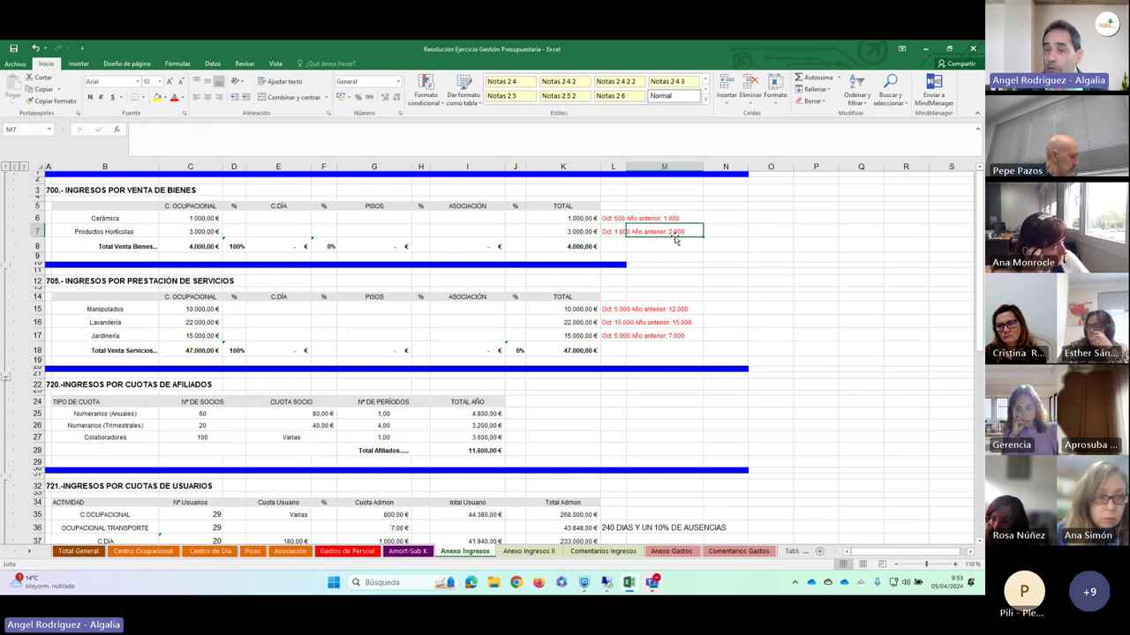
pyautogui.click(606, 231)
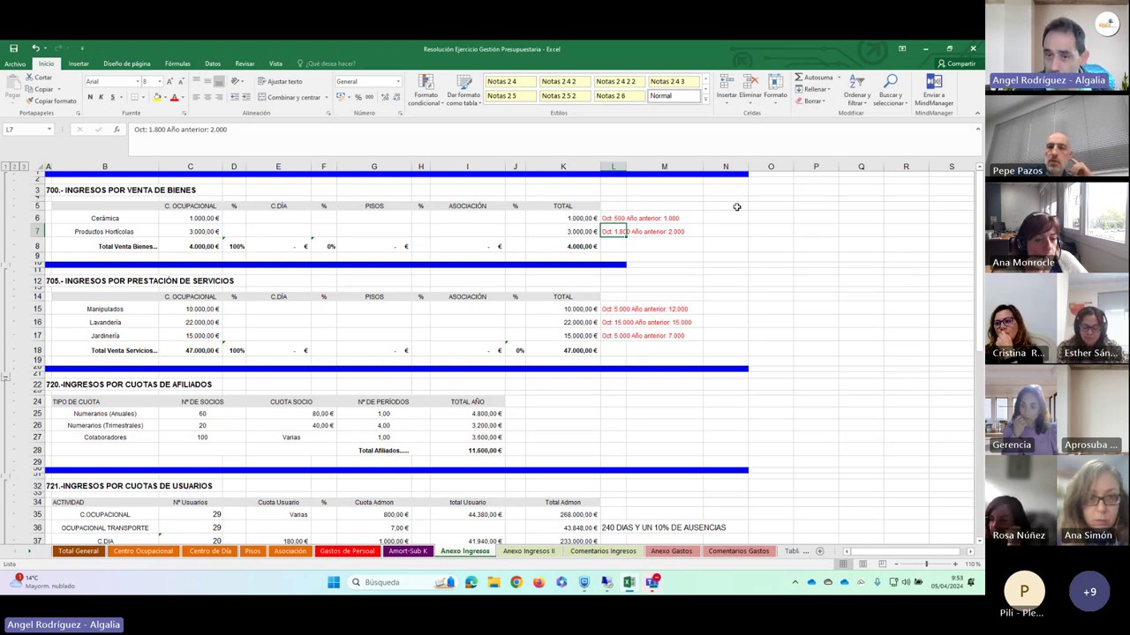
pyautogui.press('Right')
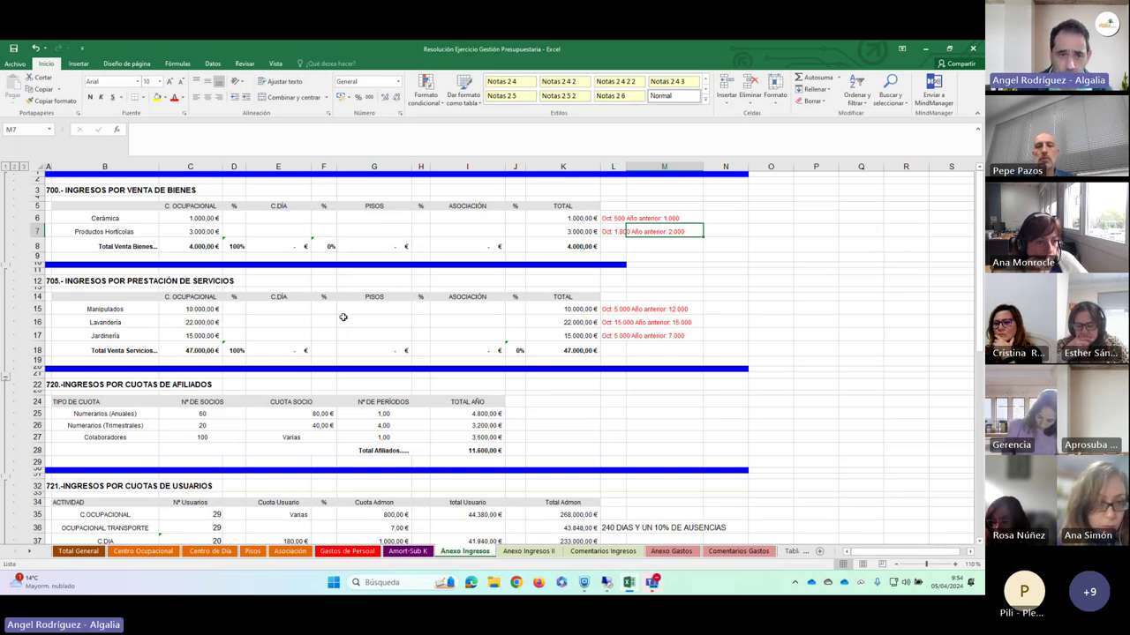
# - Check the Jardinería total's formula in section 705 and its October and prior-year note
pyautogui.click(550, 335)
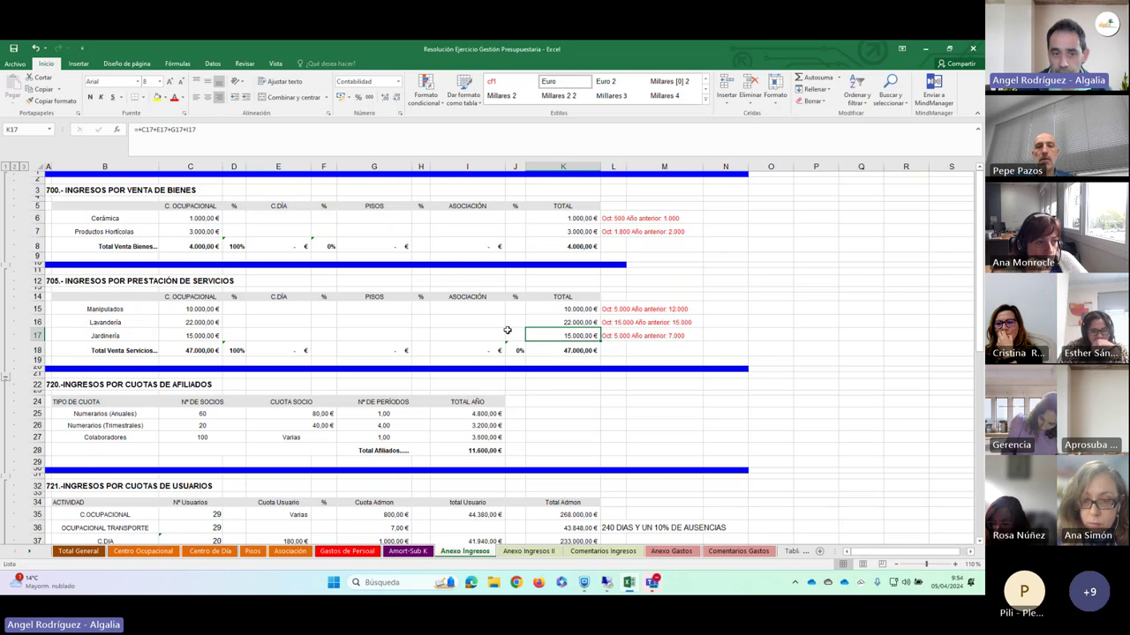
pyautogui.hotkey('ctrl', 'Left')
pyautogui.hotkey('ctrl', 'Left')
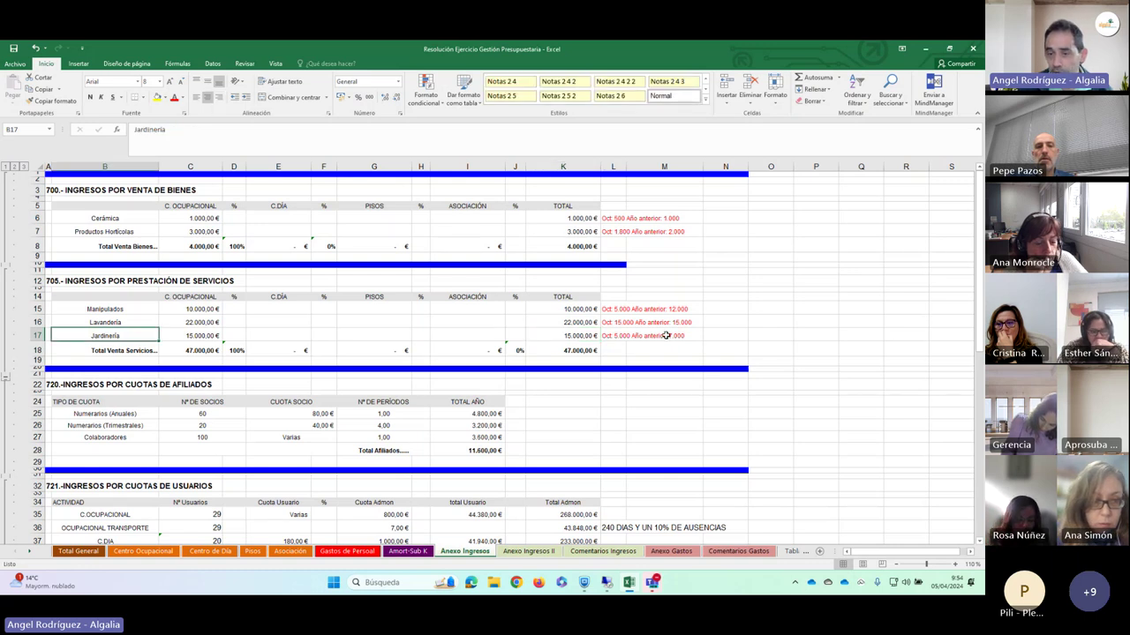
pyautogui.click(606, 335)
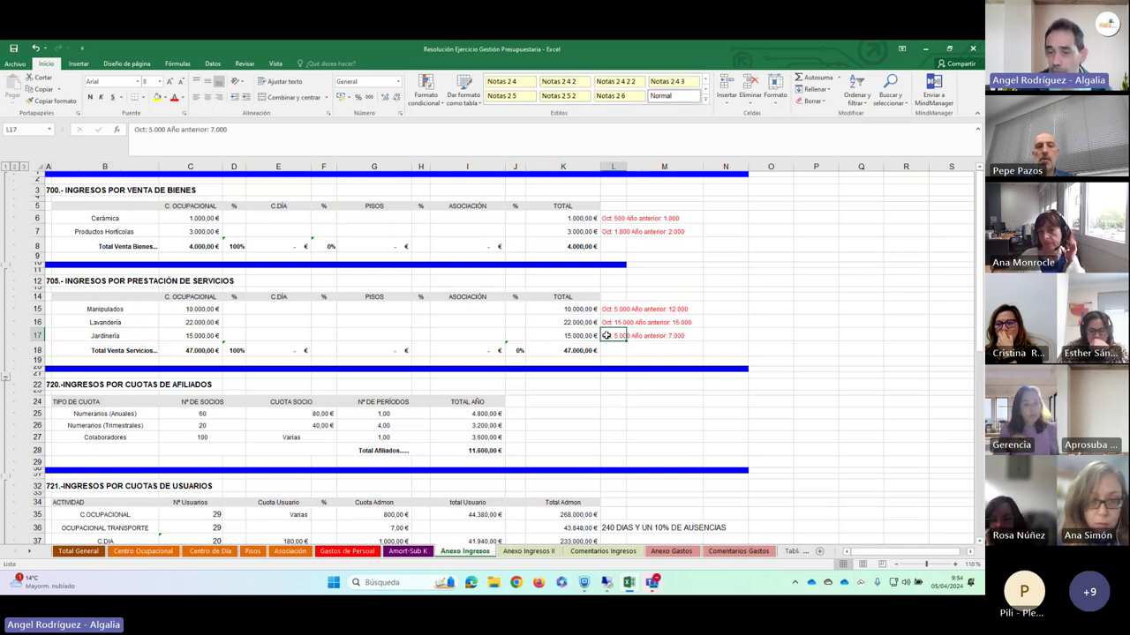
# - Review the Jardinería amount budgeted under C. Ocupacional in section 705
pyautogui.click(177, 335)
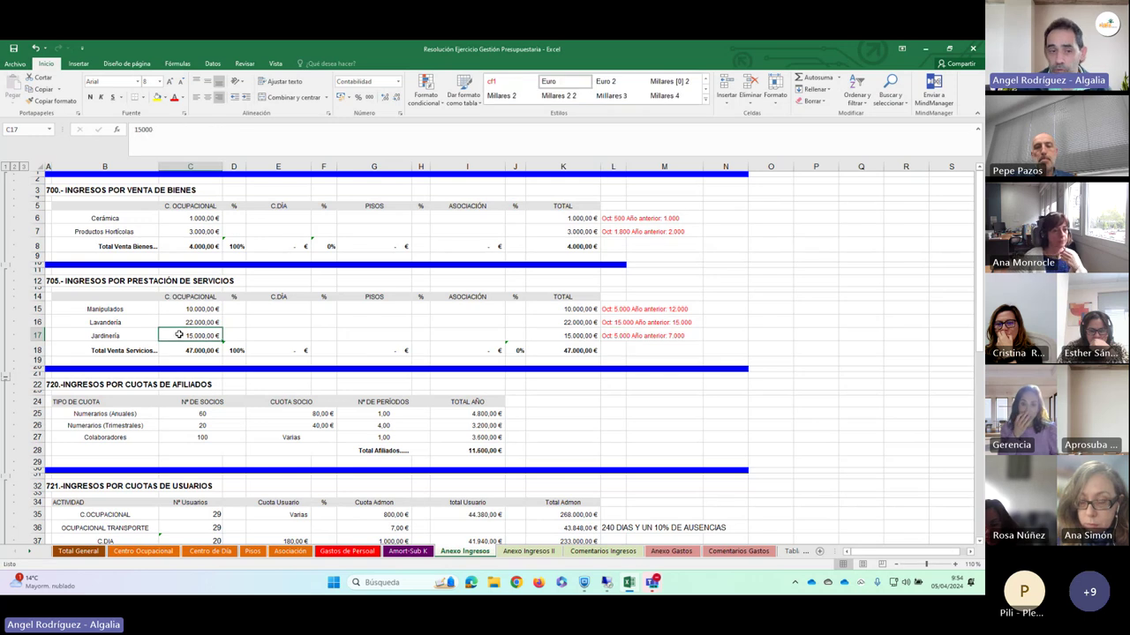
pyautogui.click(142, 331)
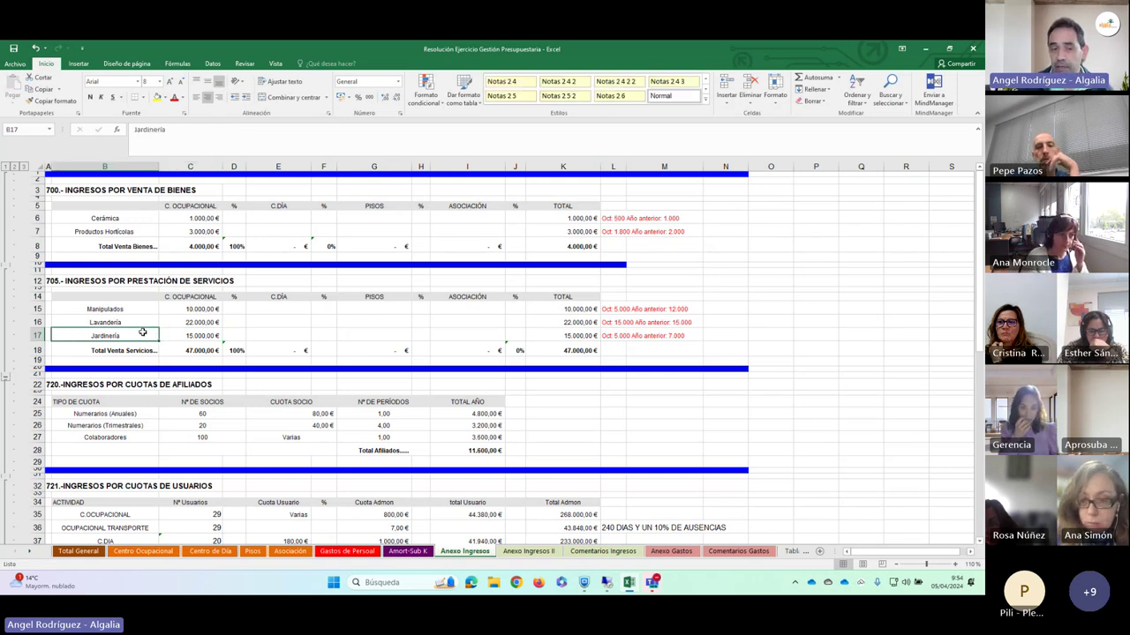
pyautogui.click(181, 335)
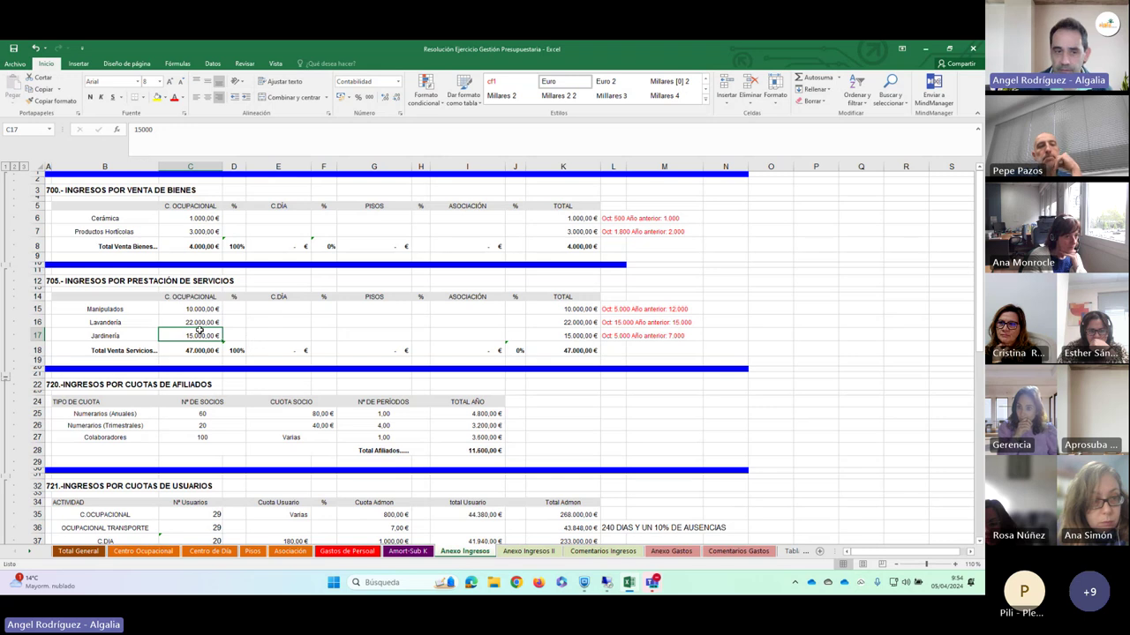
pyautogui.click(87, 335)
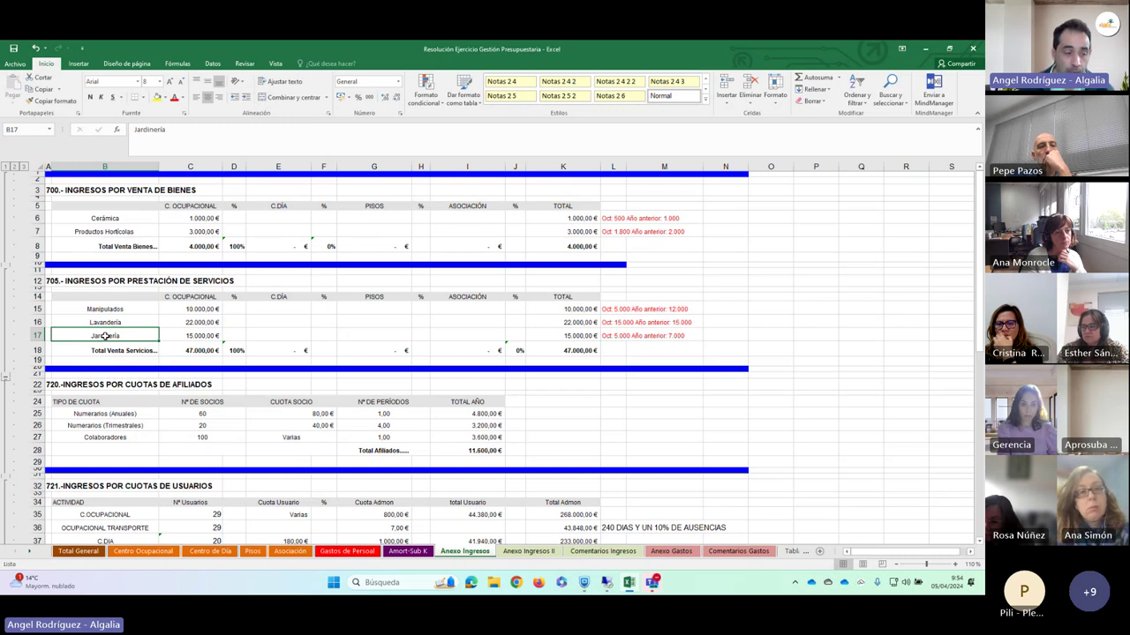
# - Examine the user count and the Total Admon formula of Ocupacional Transporte in section 721
pyautogui.scroll(-4, 105, 336)
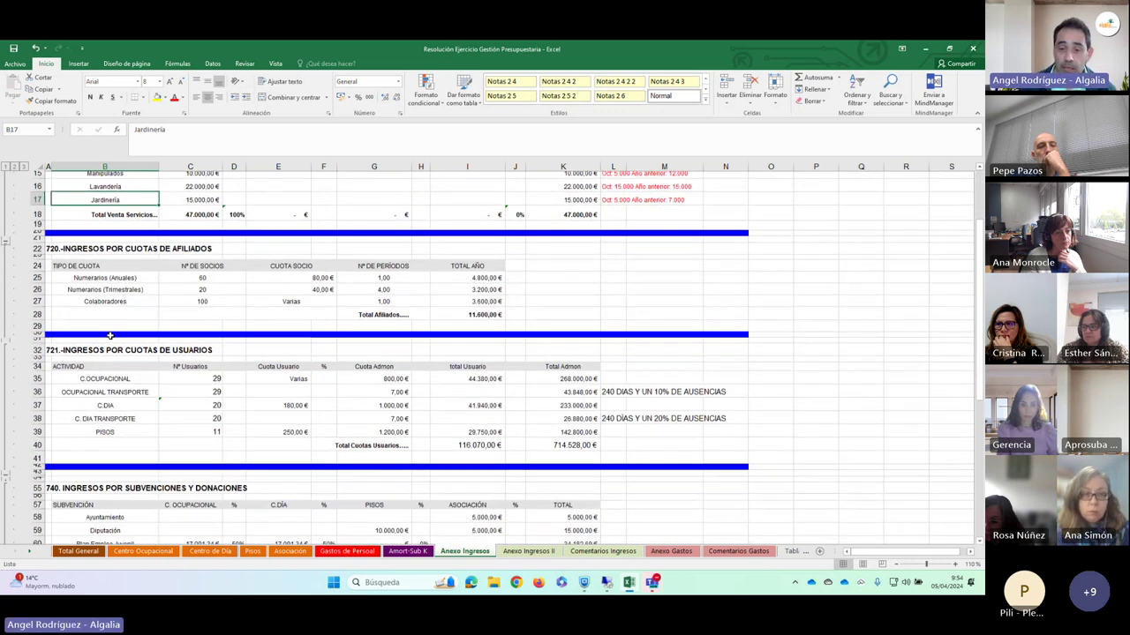
pyautogui.scroll(-2, 110, 336)
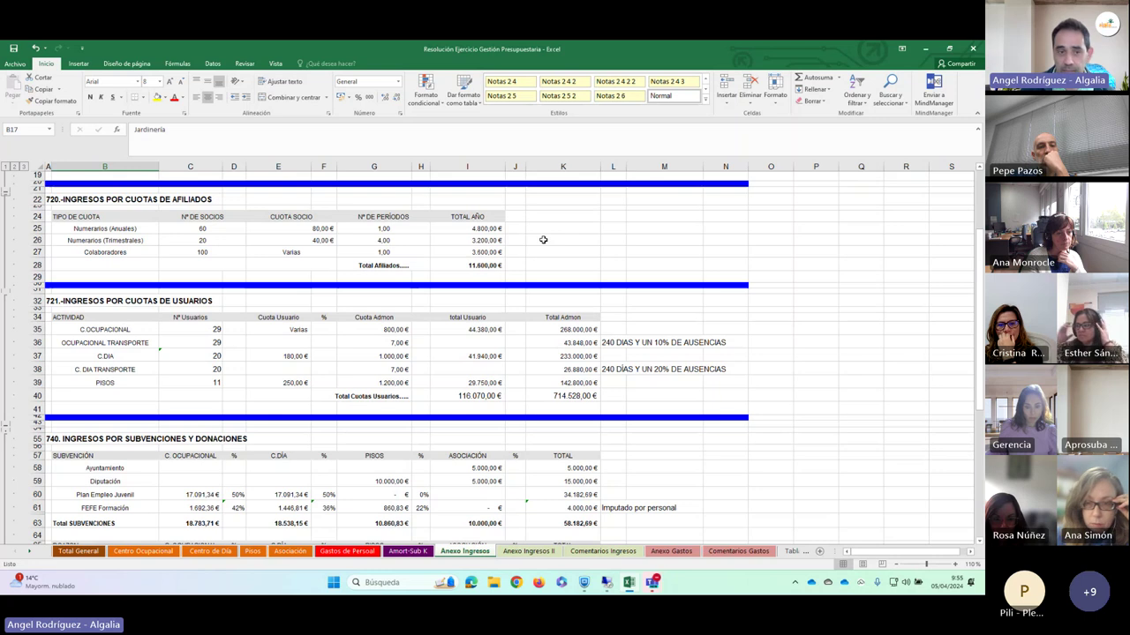
pyautogui.click(177, 343)
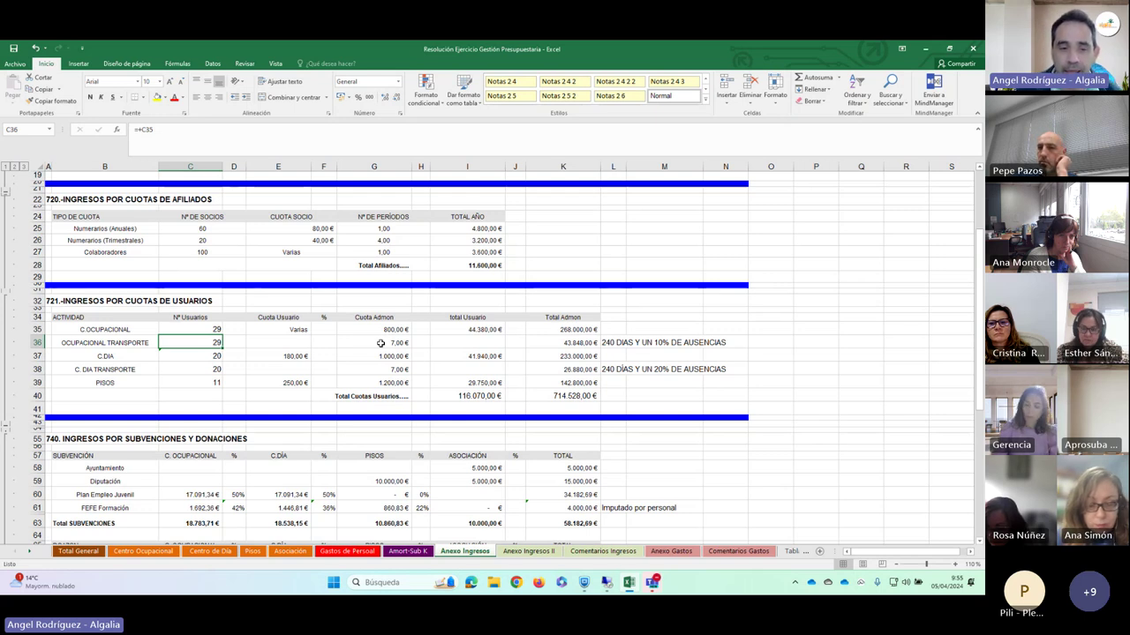
pyautogui.click(571, 342)
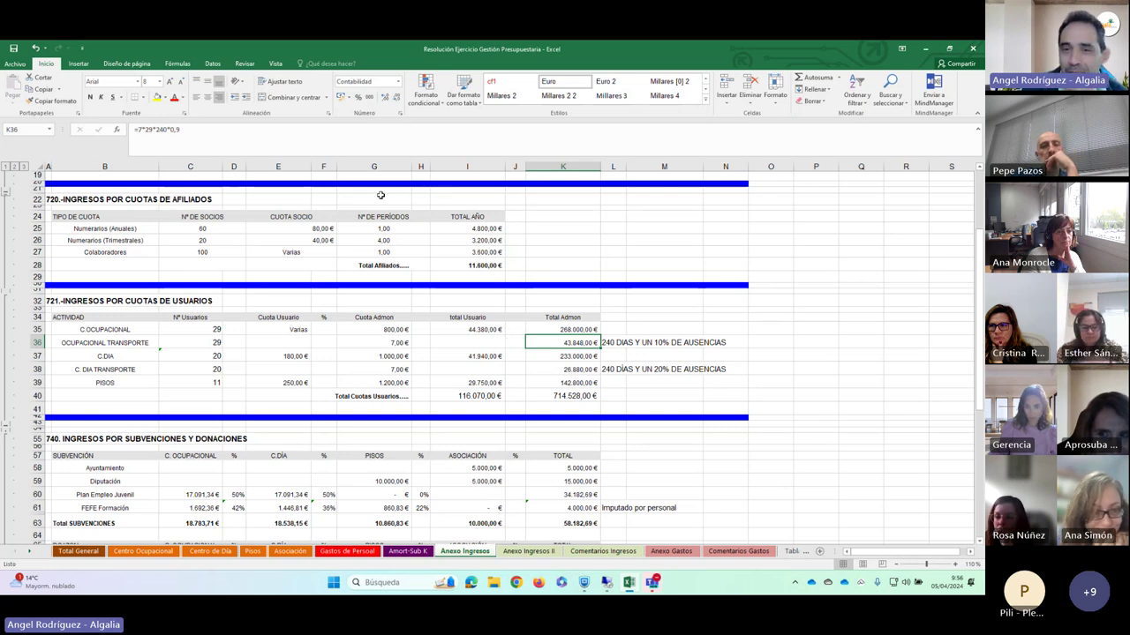
# - Check the Ocupacional Transporte user count and the Cuota Admon applied to both transport services
pyautogui.click(196, 342)
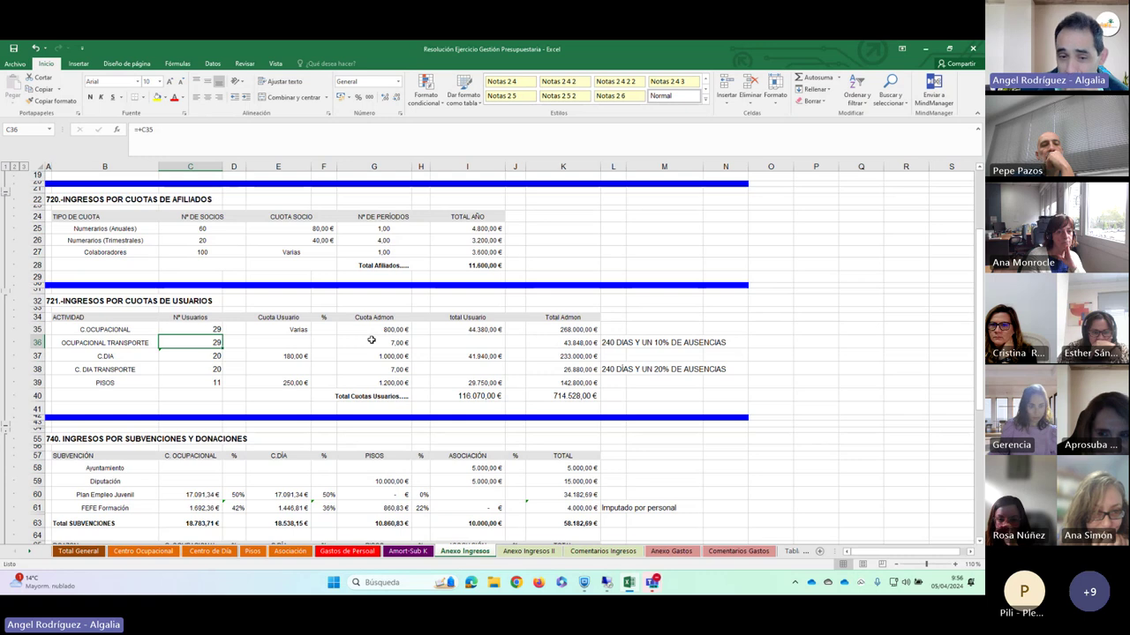
pyautogui.click(371, 341)
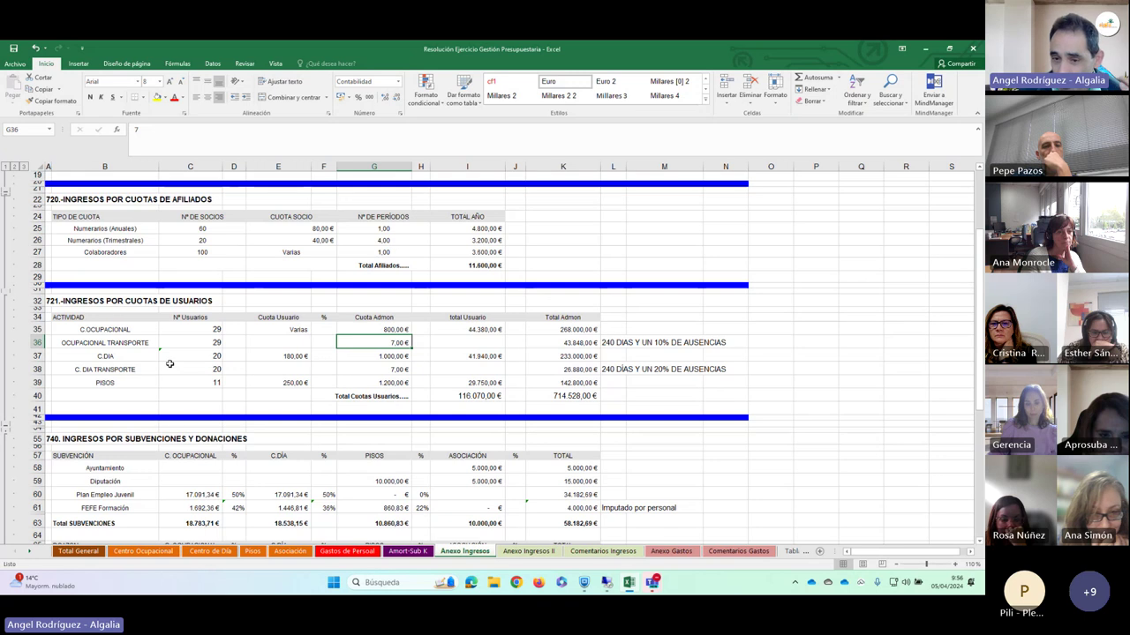
pyautogui.press('Down')
pyautogui.press('Down')
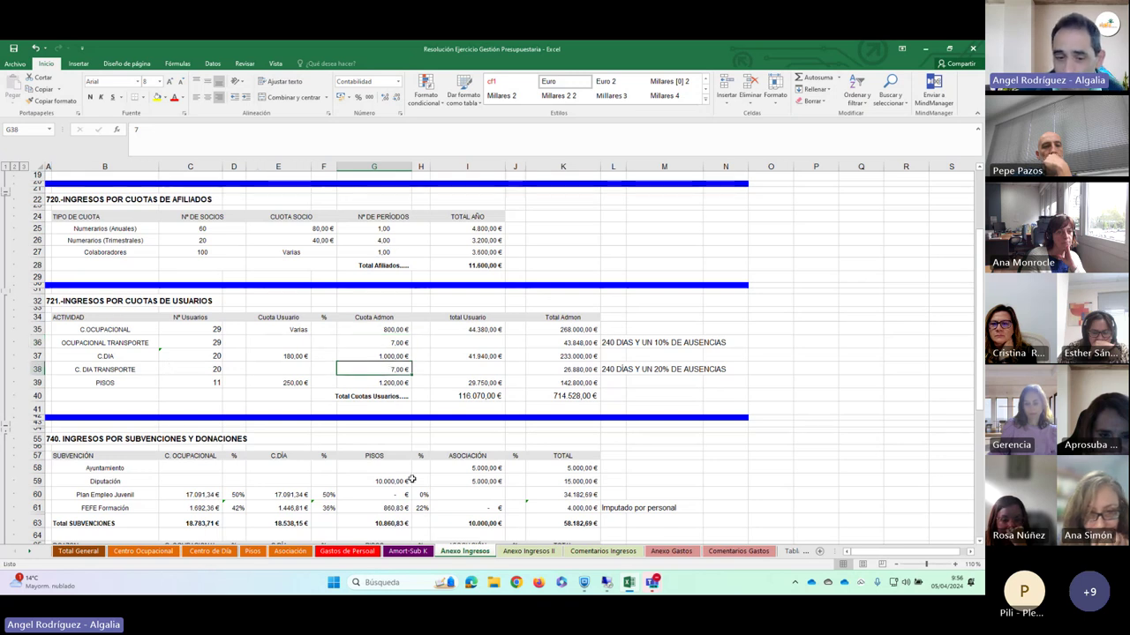
# - Consult the per-user fee list of C. Ocupacional in Anexo Ingresos II and return to Anexo Ingresos
pyautogui.click(520, 553)
pyautogui.scroll(-4, 244, 333)
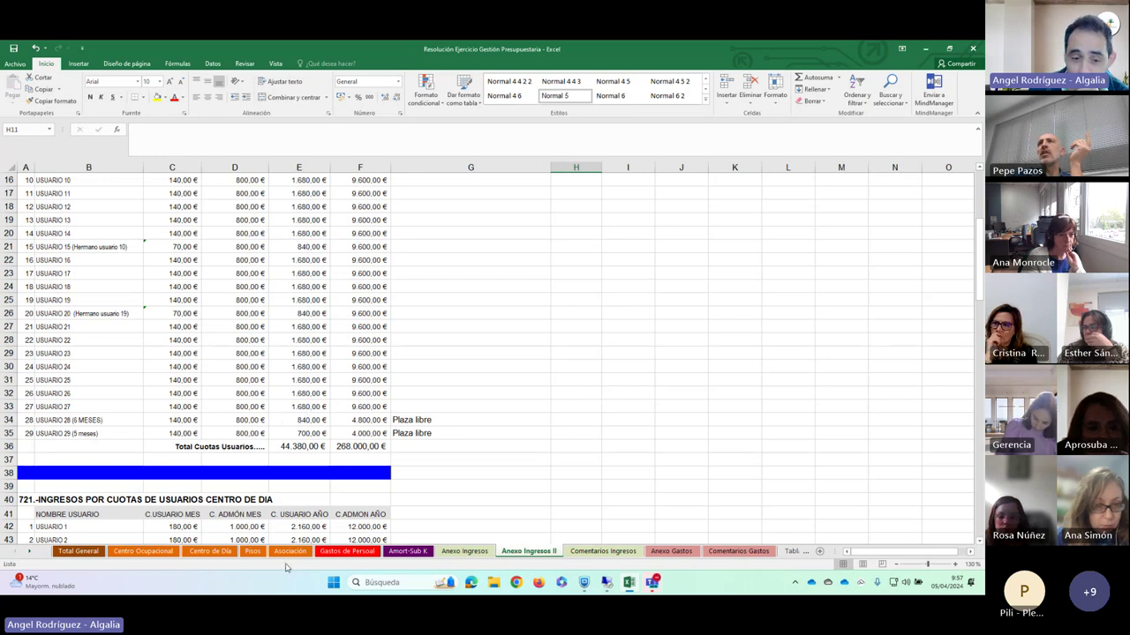
pyautogui.click(464, 551)
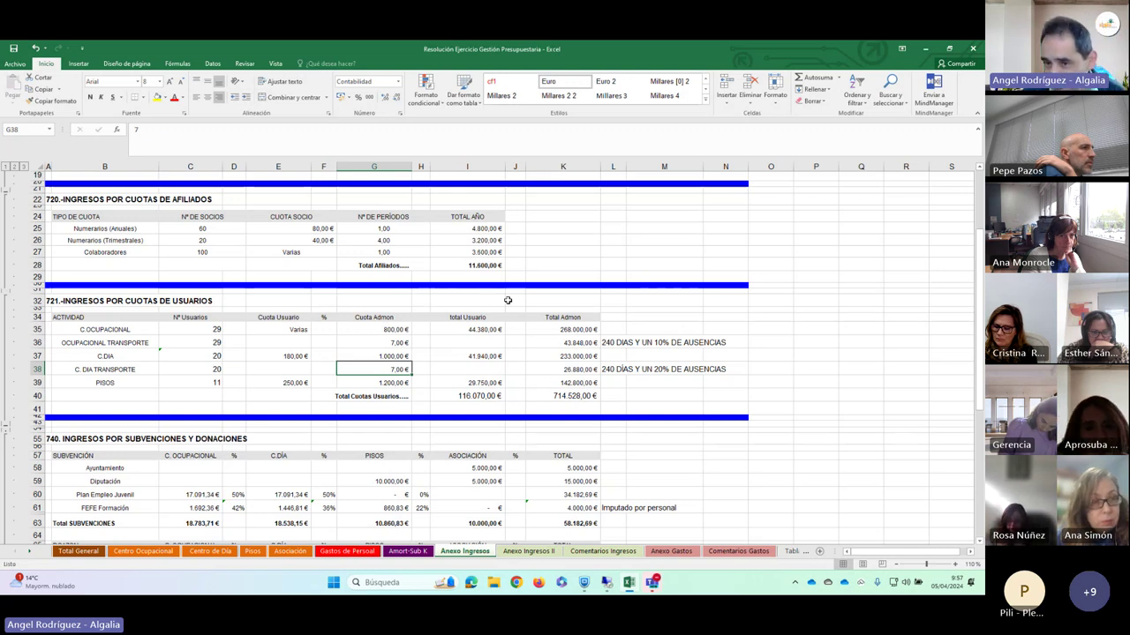
# - Compare the Cuota Admon of Ocupacional Transporte and C. Día Transporte, and check the latter's user count
pyautogui.click(374, 341)
pyautogui.click(385, 372)
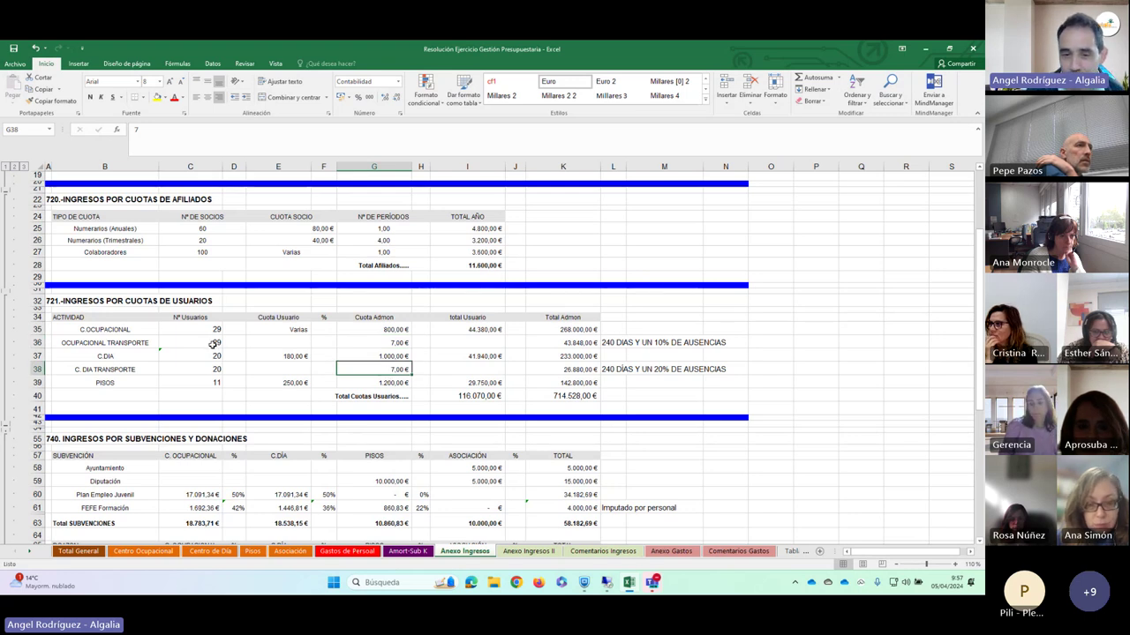
pyautogui.click(375, 342)
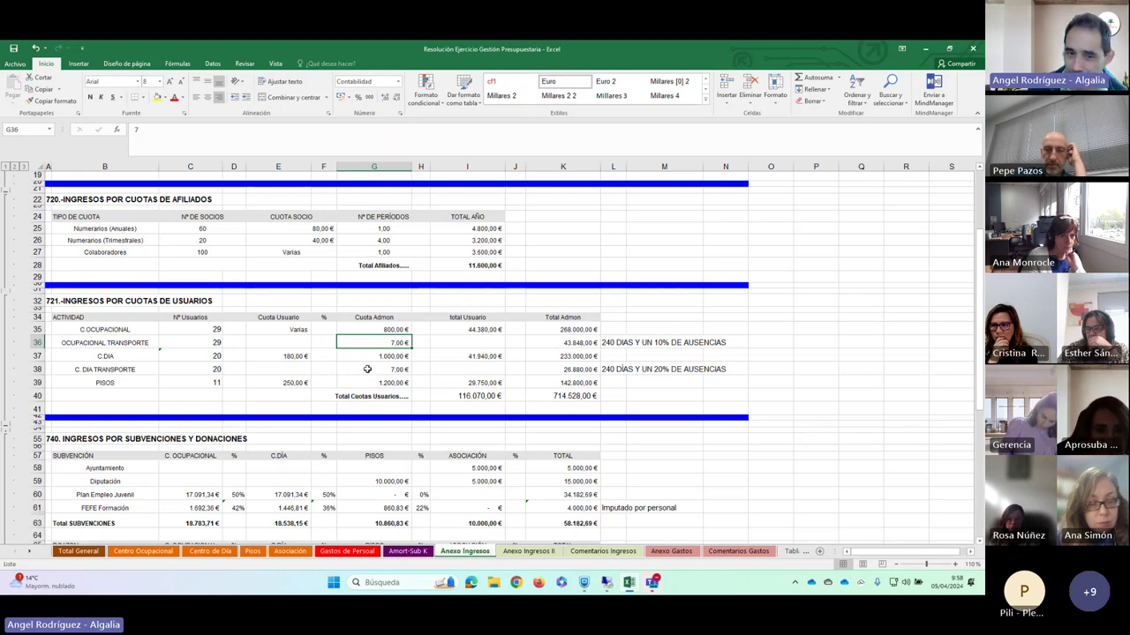
pyautogui.click(366, 368)
pyautogui.click(199, 370)
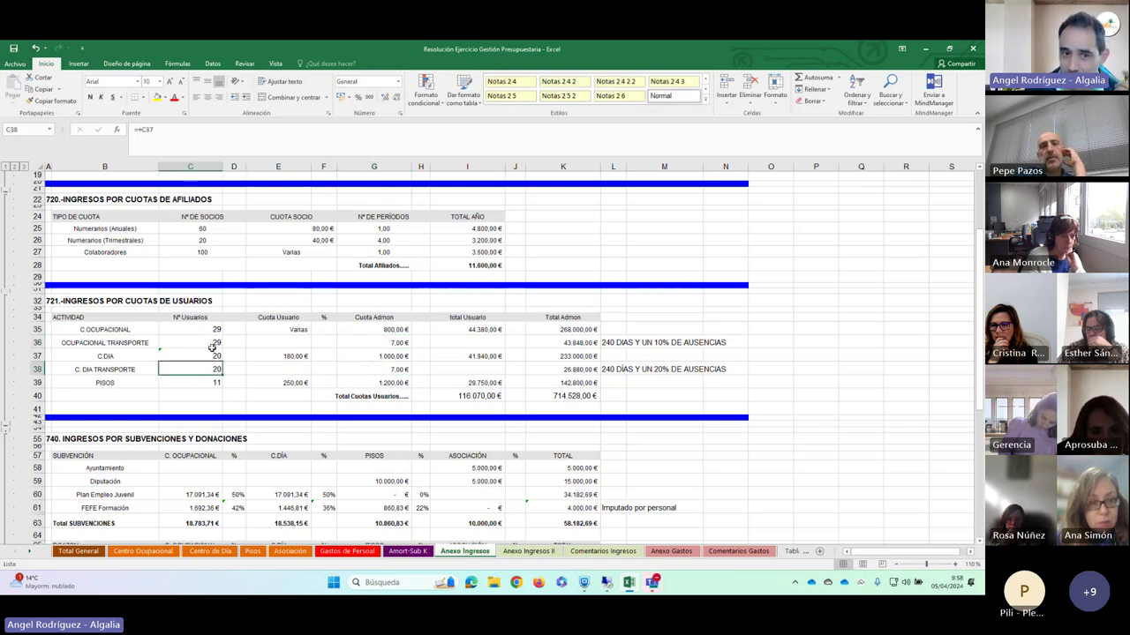
# - Trace how the Total Admon of Ocupacional Transporte is calculated from its number of users
pyautogui.click(215, 343)
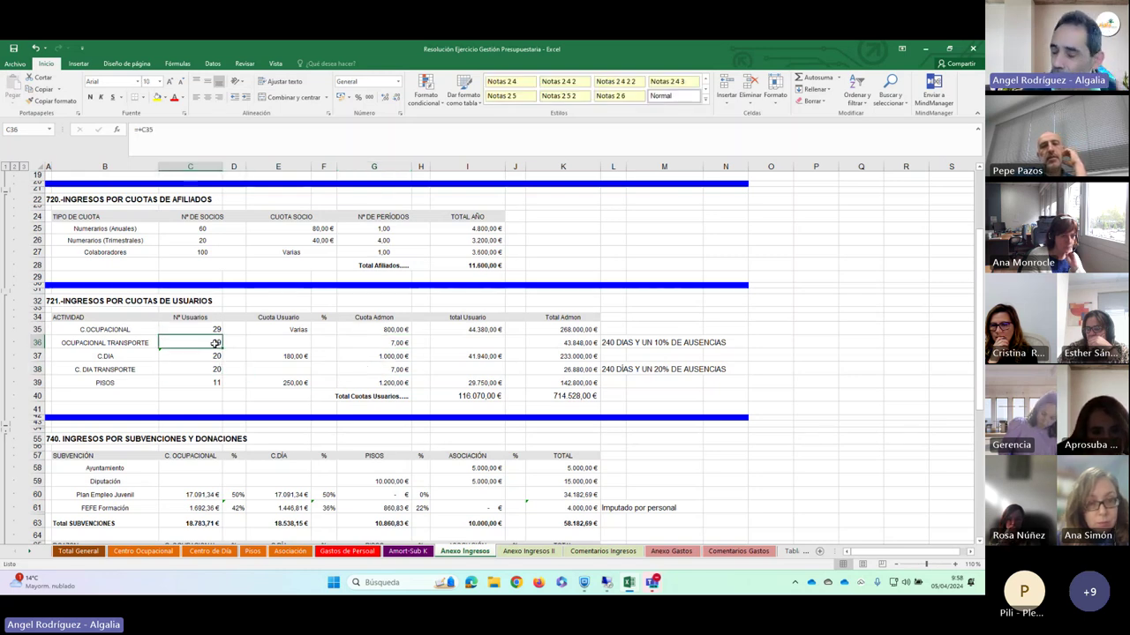
pyautogui.click(554, 342)
pyautogui.click(204, 343)
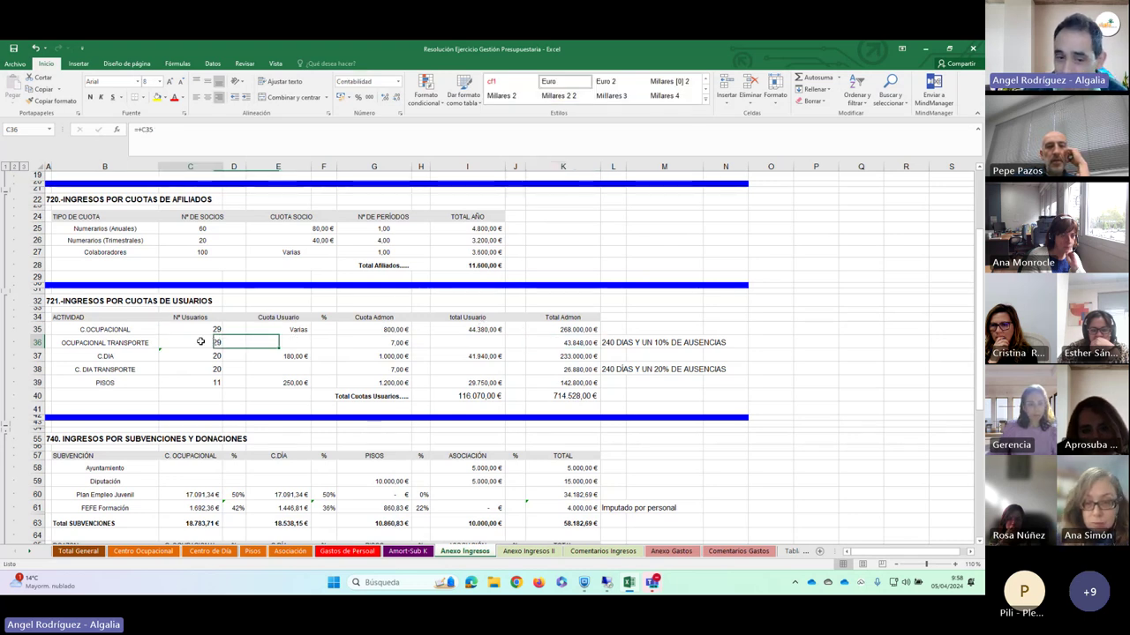
pyautogui.click(554, 344)
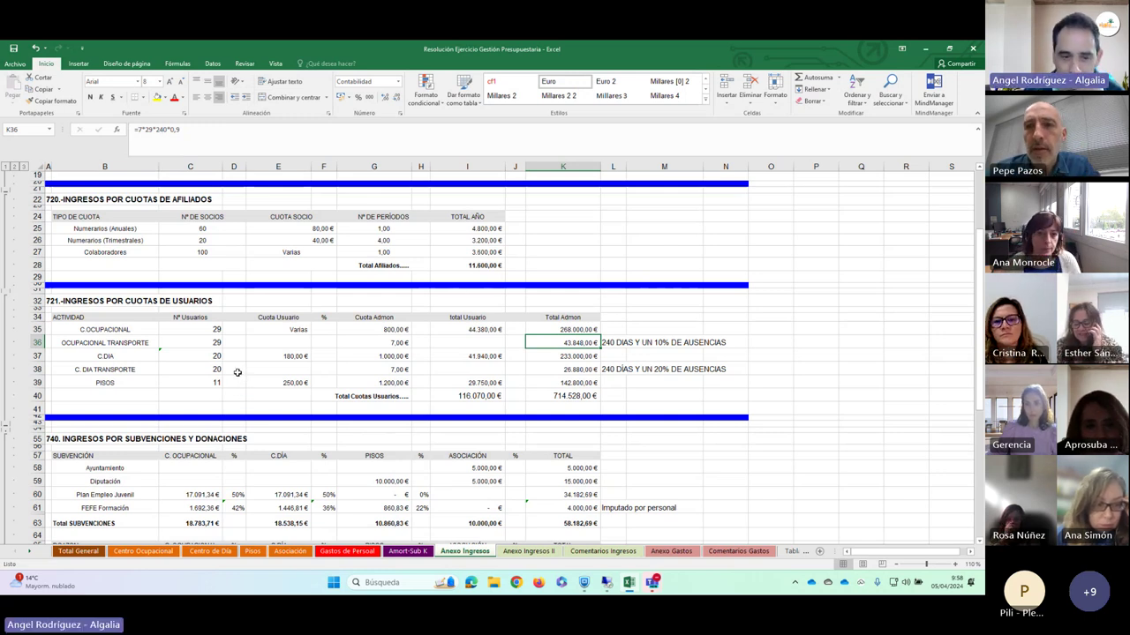
# - Compare the Total Admon formulas of Ocupacional Transporte and C. Día Transporte with their notes on days and absences
pyautogui.scroll(-3, 238, 370)
pyautogui.scroll(-2, 238, 375)
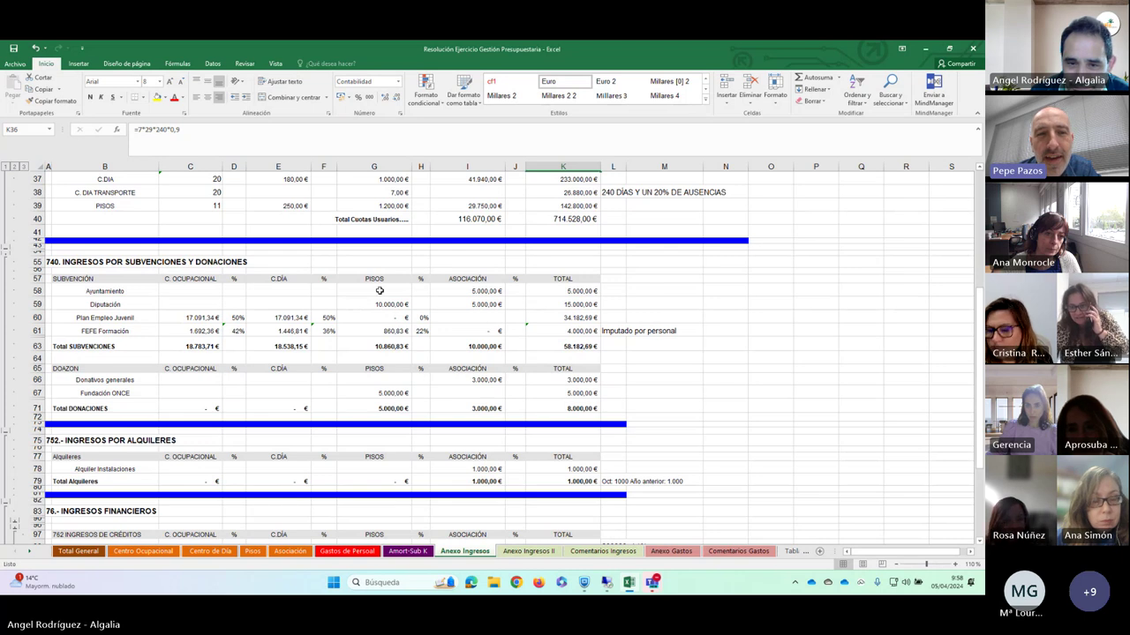
pyautogui.scroll(2, 379, 289)
pyautogui.scroll(2, 379, 289)
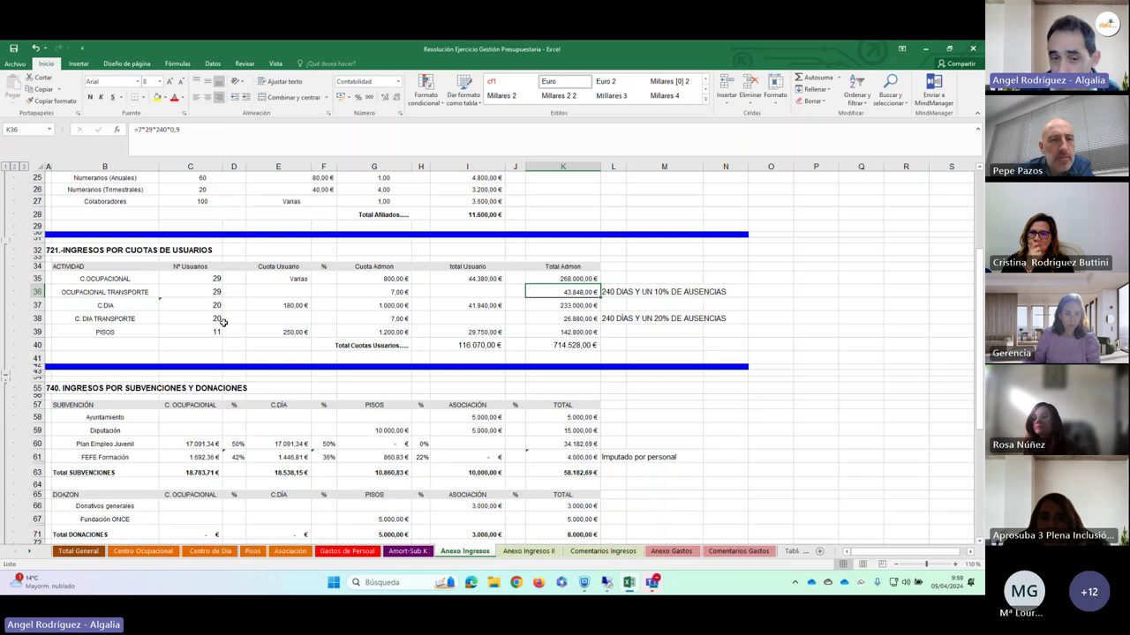
pyautogui.click(561, 316)
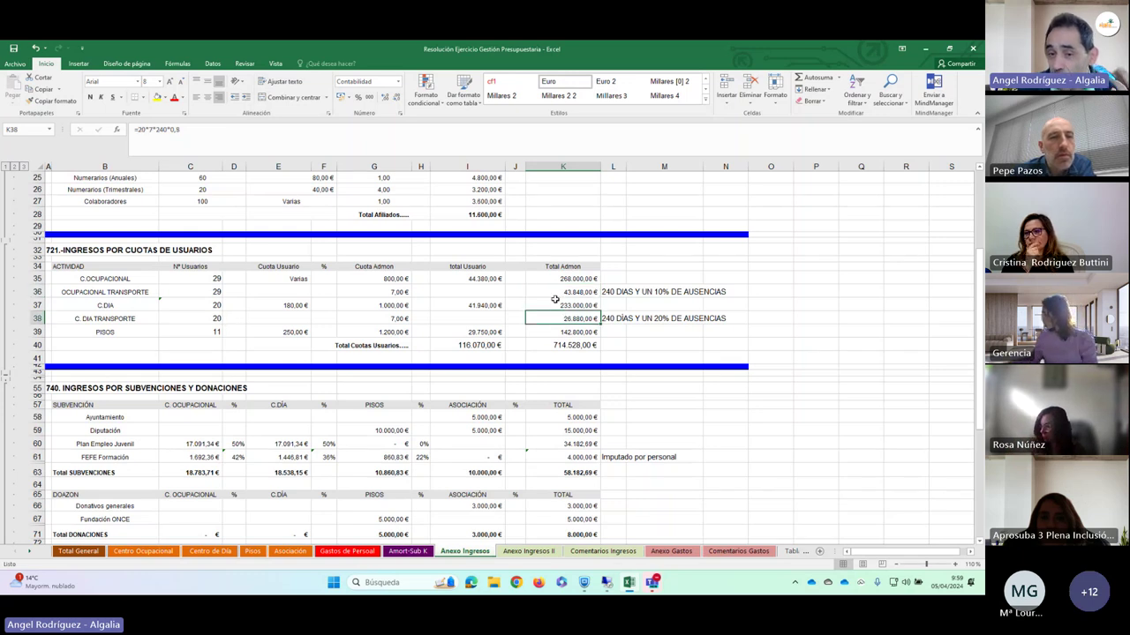
pyautogui.click(555, 301)
pyautogui.click(554, 293)
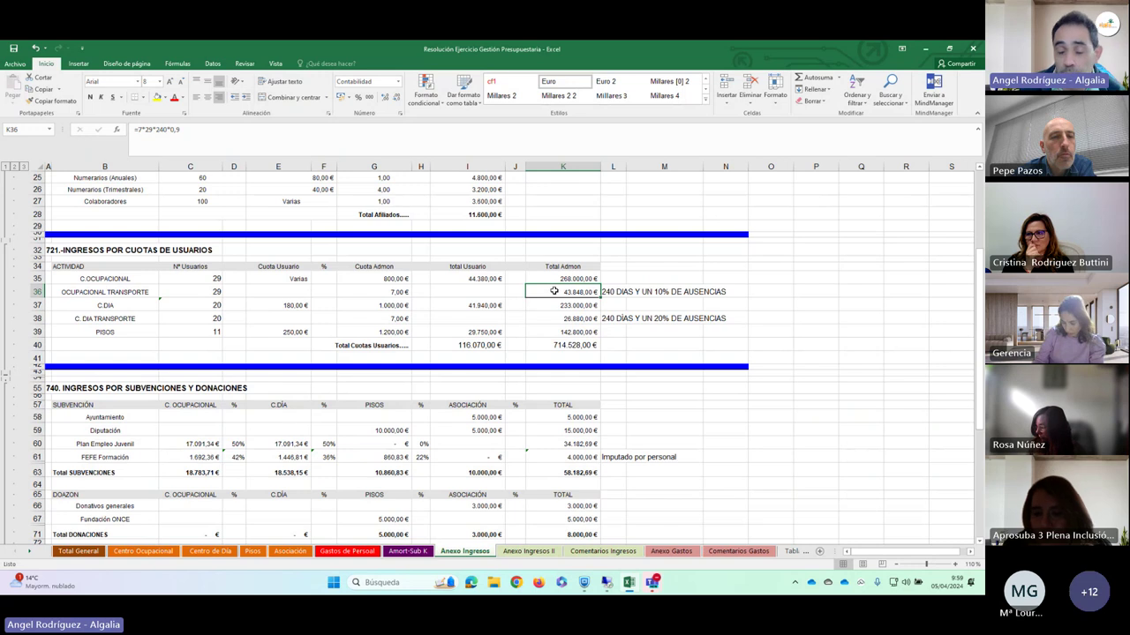
pyautogui.click(572, 319)
pyautogui.click(569, 308)
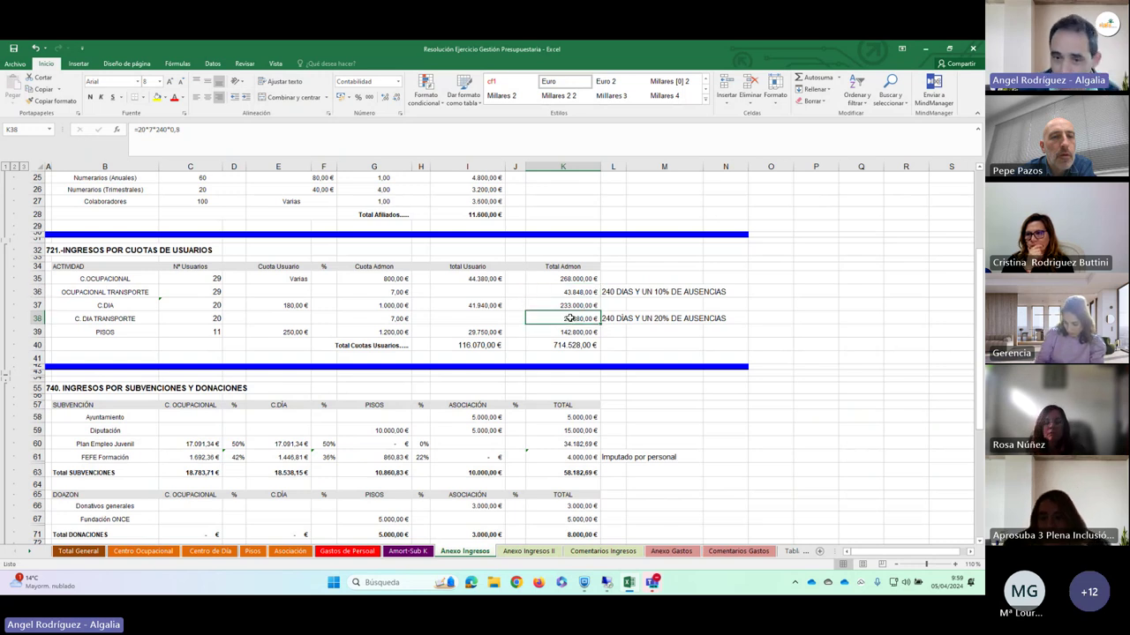
pyautogui.click(558, 285)
pyautogui.click(538, 320)
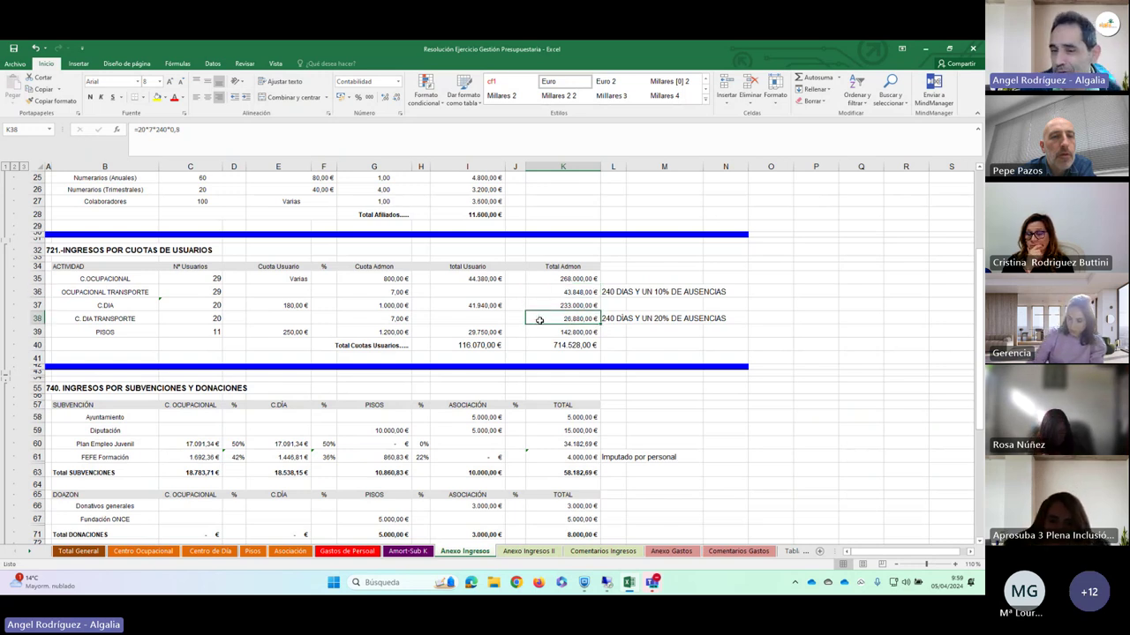
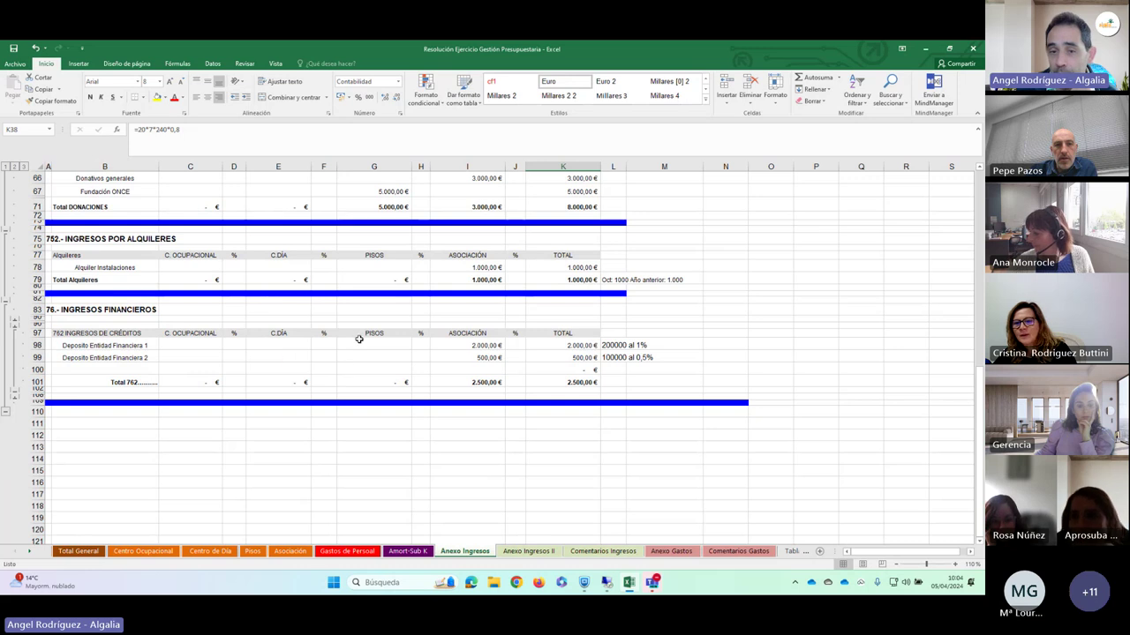
# - Review the rental, financial, subsidy and donation incomes, checking the Asociación amounts for Ayuntamiento and Donativos generales
pyautogui.scroll(1, 359, 339)
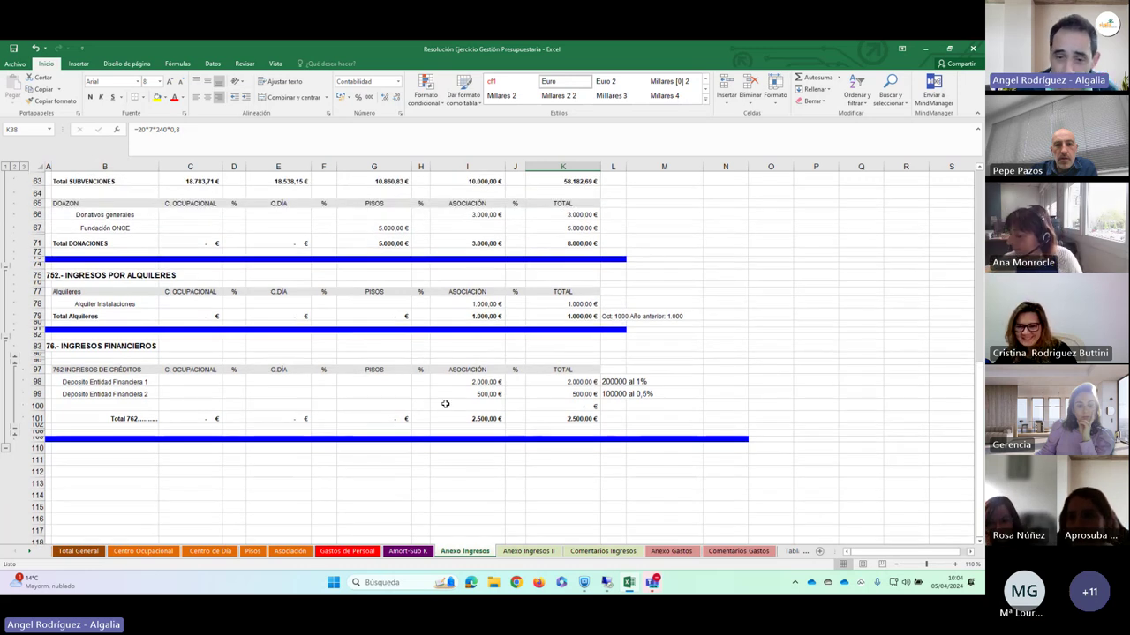
pyautogui.scroll(4, 442, 406)
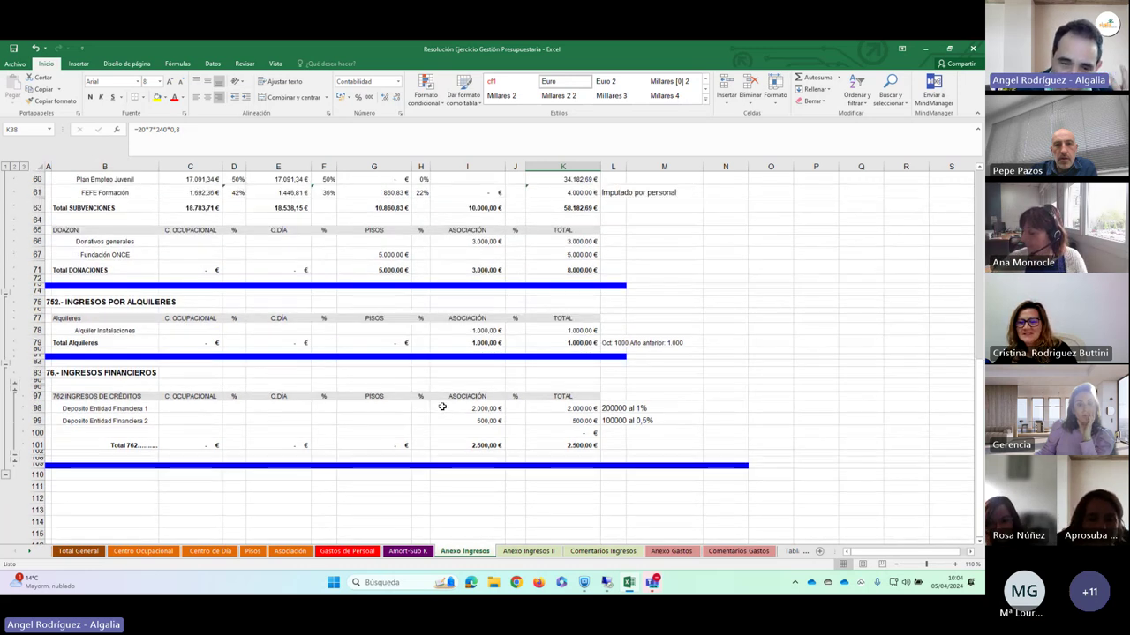
pyautogui.scroll(-1, 440, 391)
pyautogui.scroll(-1, 440, 391)
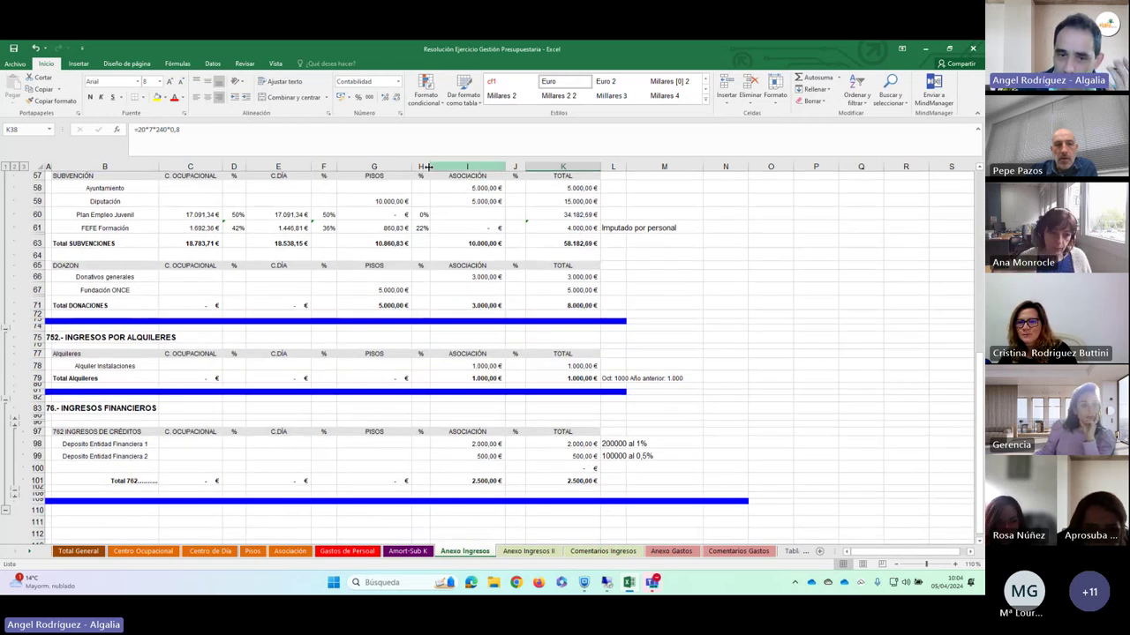
pyautogui.scroll(1, 462, 467)
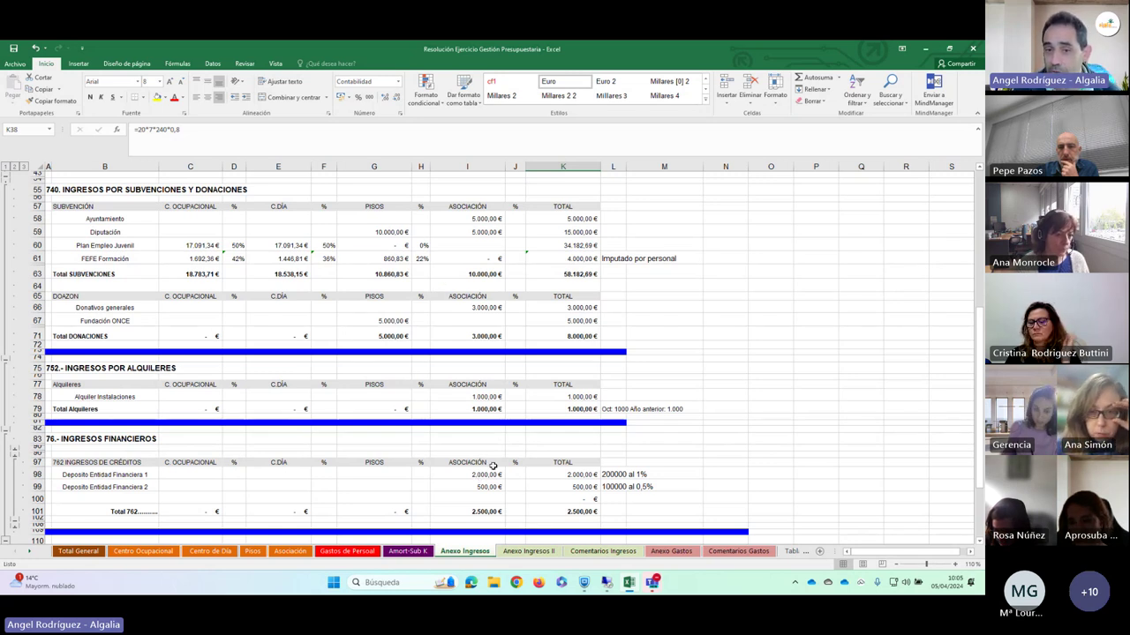
pyautogui.click(469, 218)
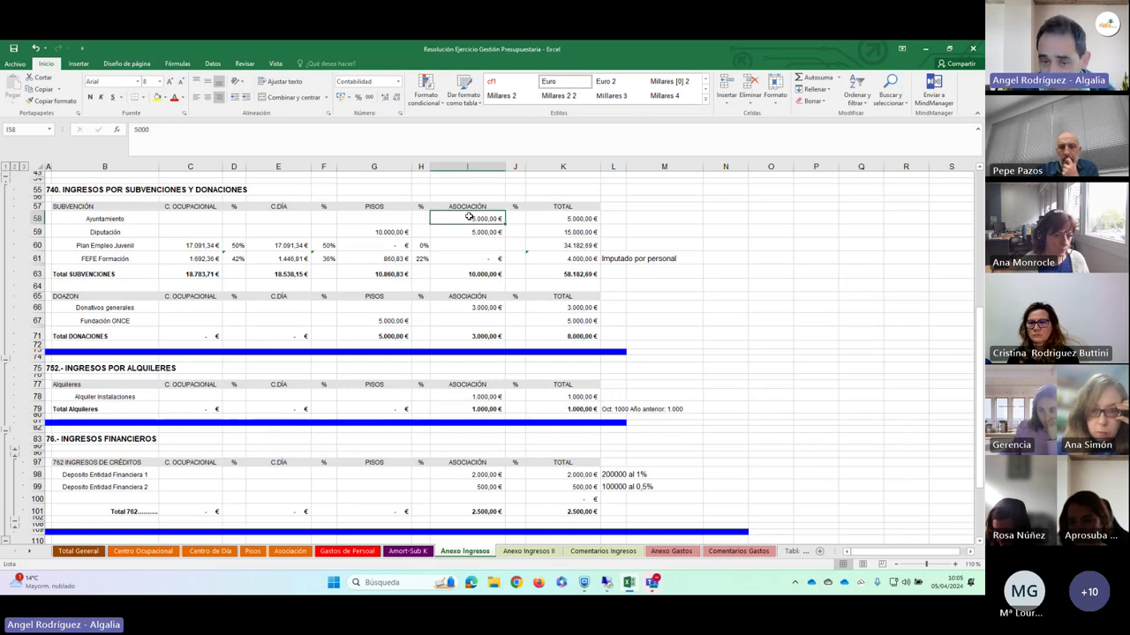
pyautogui.click(465, 308)
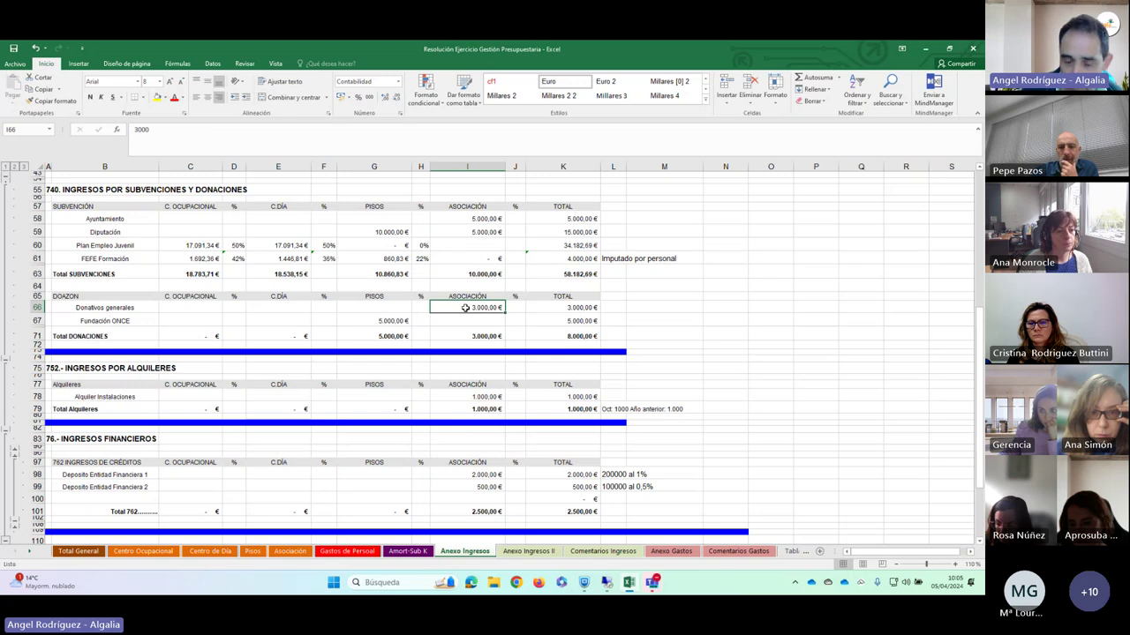
# - Go back to the goods and services sales incomes in sections 700 and 705 of Anexo Ingresos
pyautogui.scroll(2, 479, 195)
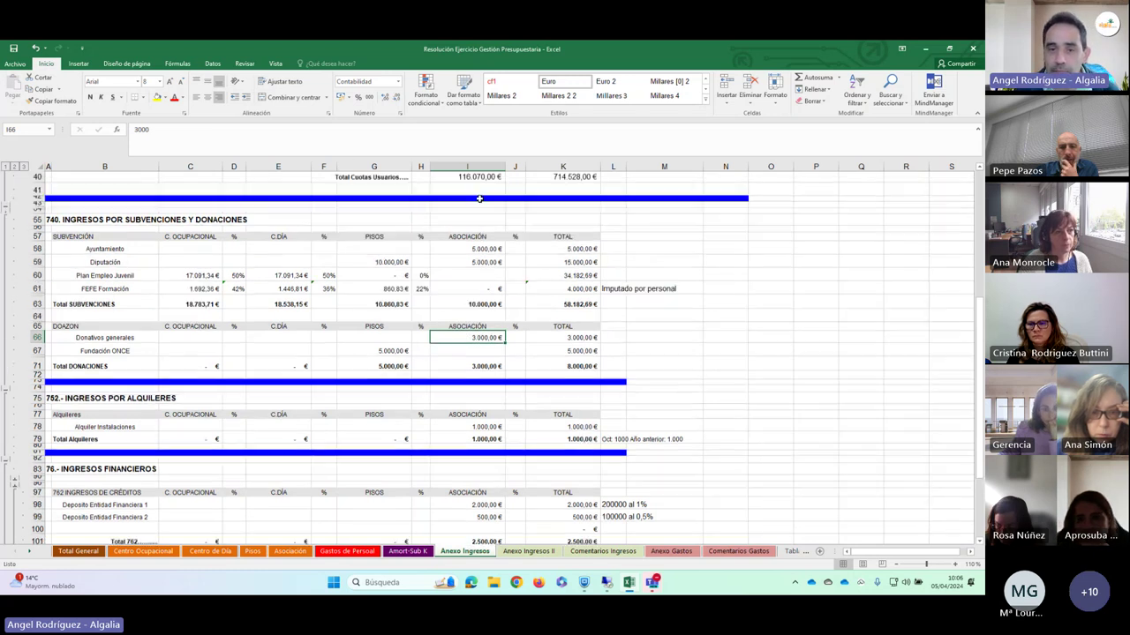
pyautogui.scroll(5, 479, 195)
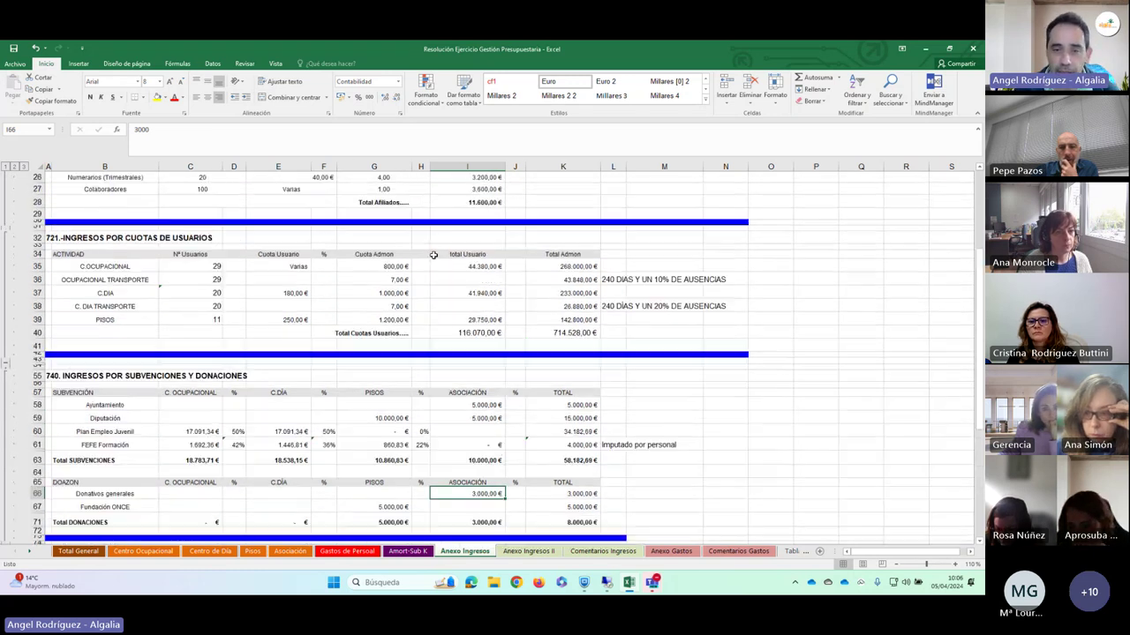
pyautogui.scroll(5, 433, 255)
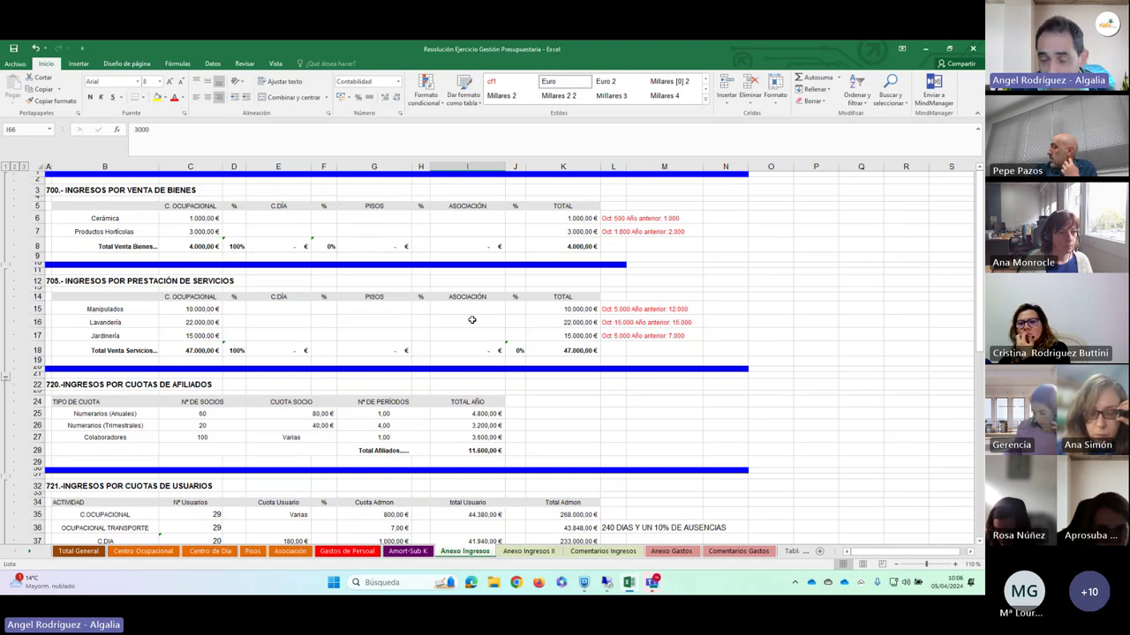
pyautogui.scroll(-2, 471, 320)
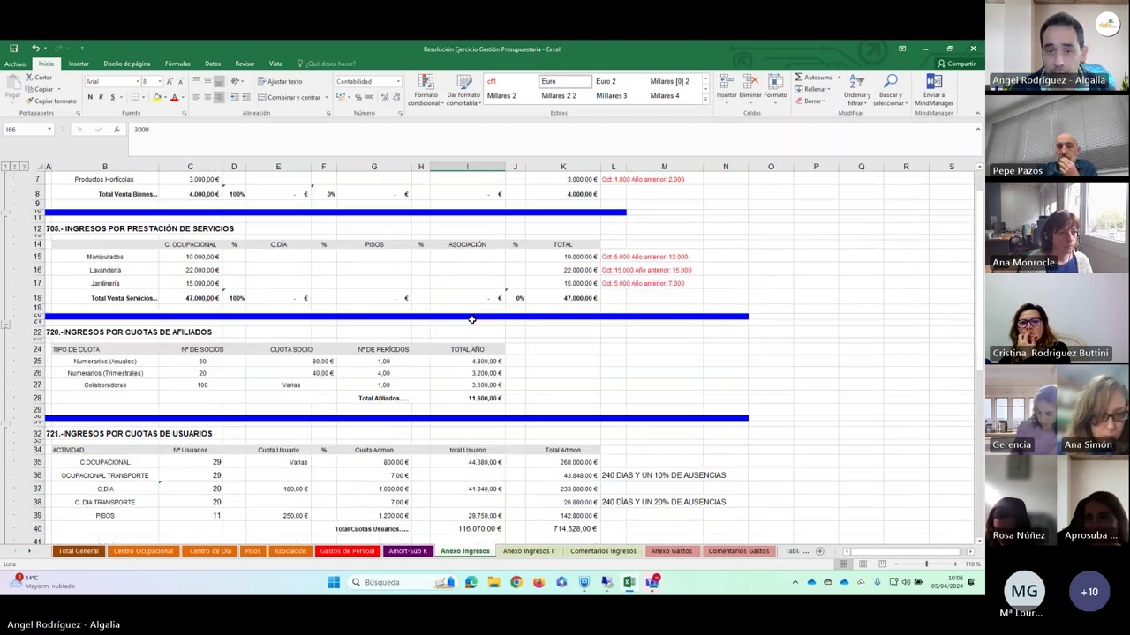
pyautogui.scroll(2, 472, 320)
pyautogui.scroll(-2, 472, 319)
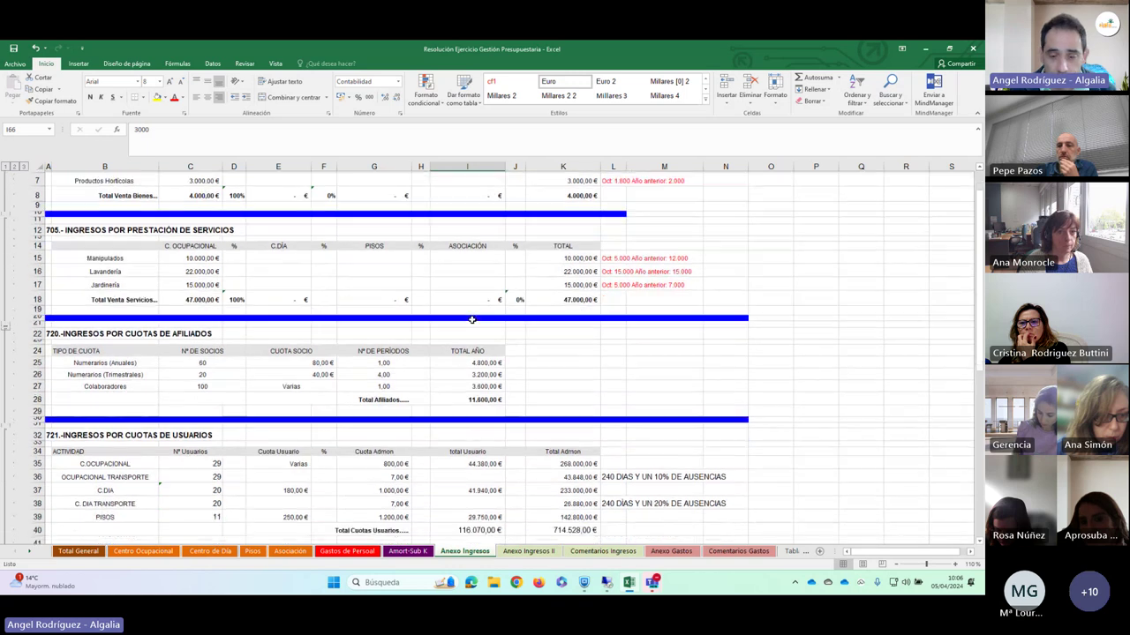
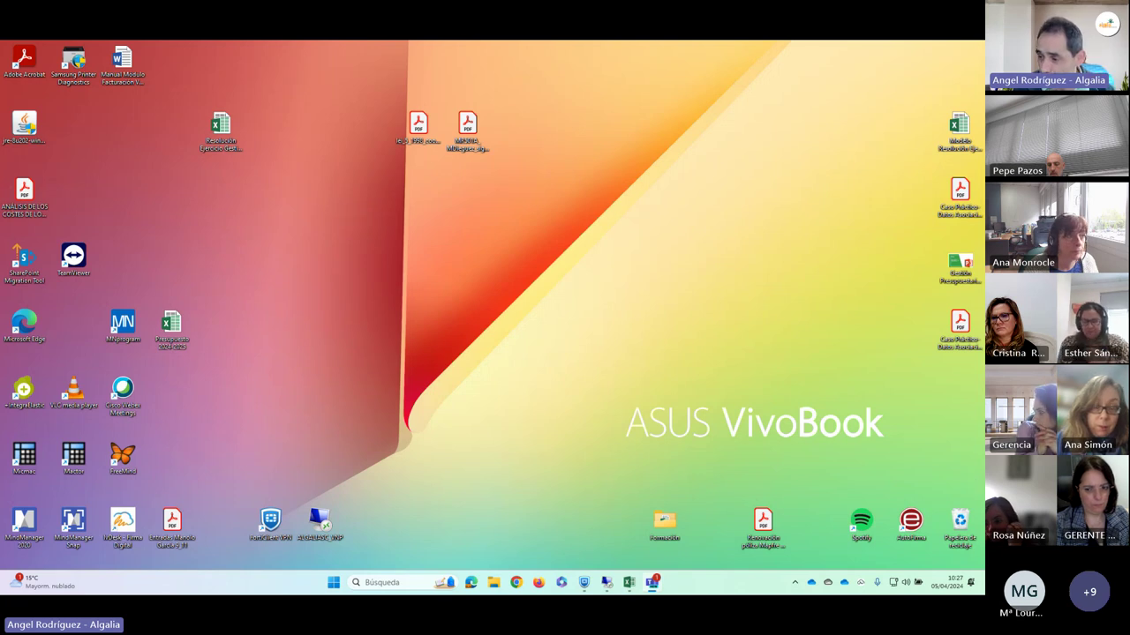
# - Set the Teams meeting window aside and open the Caso Práctico PDF on personnel expenses from the desktop
pyautogui.hotkey('alt', 'Tab')
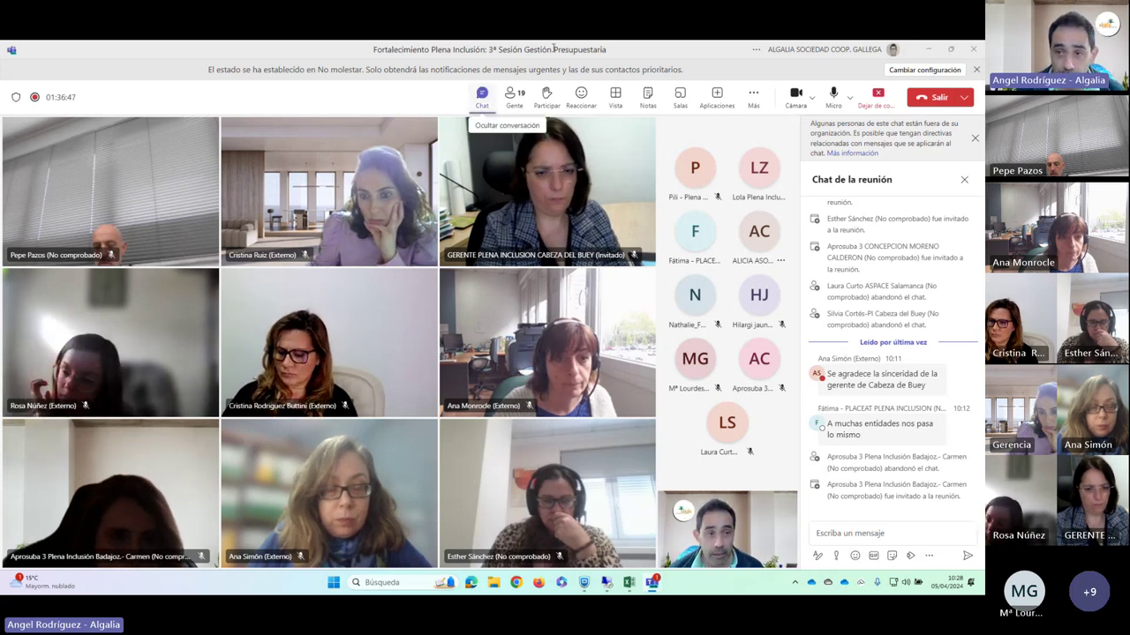
pyautogui.click(928, 49)
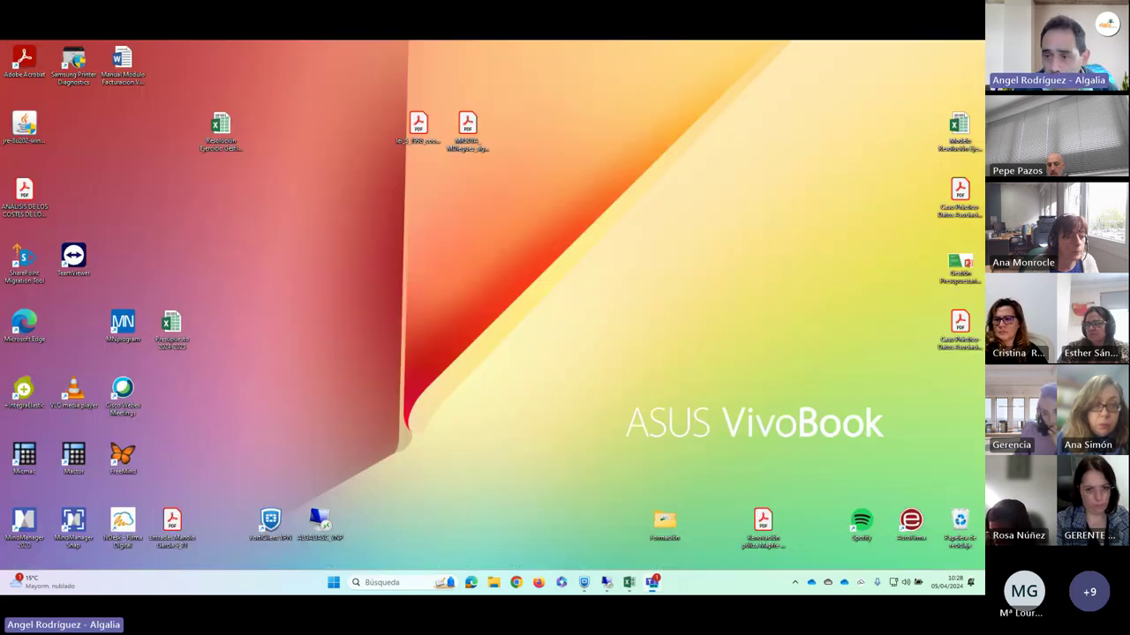
pyautogui.doubleClick(959, 323)
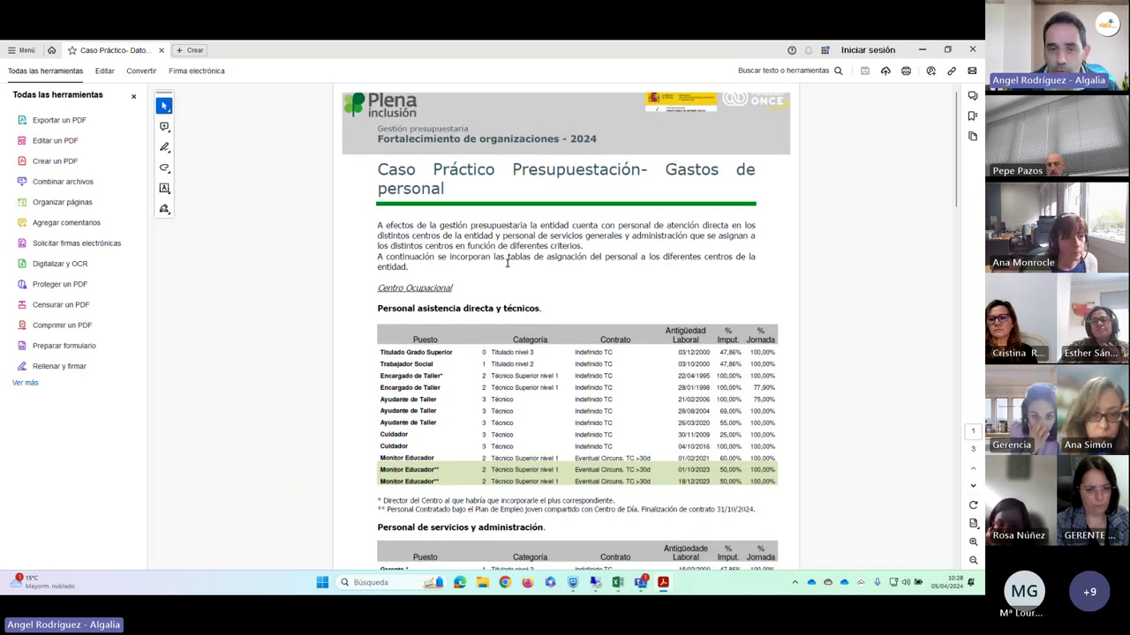
# - Examine the Centro Ocupacional staff tables, marking the job rows of Personal asistencia directa y técnicos
pyautogui.scroll(-1, 506, 262)
pyautogui.scroll(-3, 505, 262)
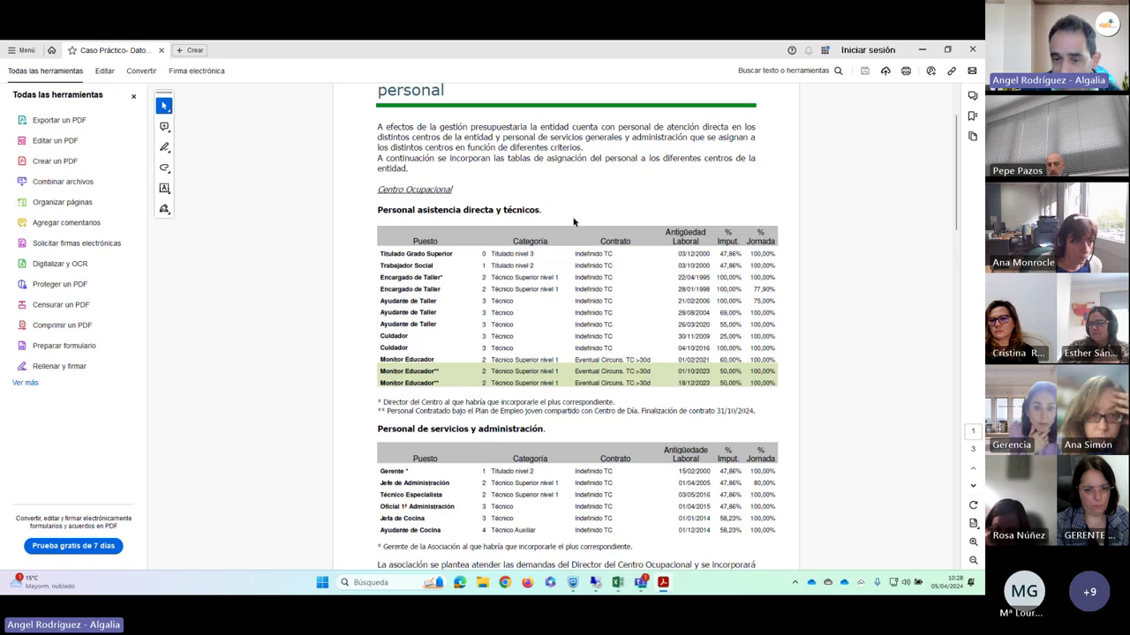
pyautogui.scroll(-4, 305, 351)
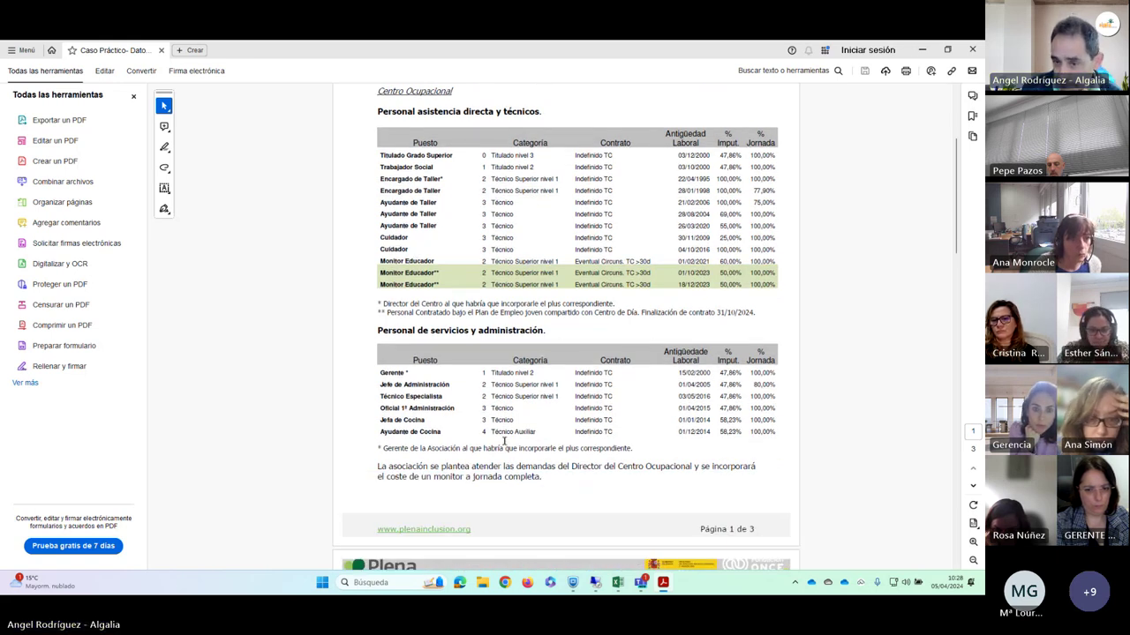
pyautogui.scroll(5, 339, 272)
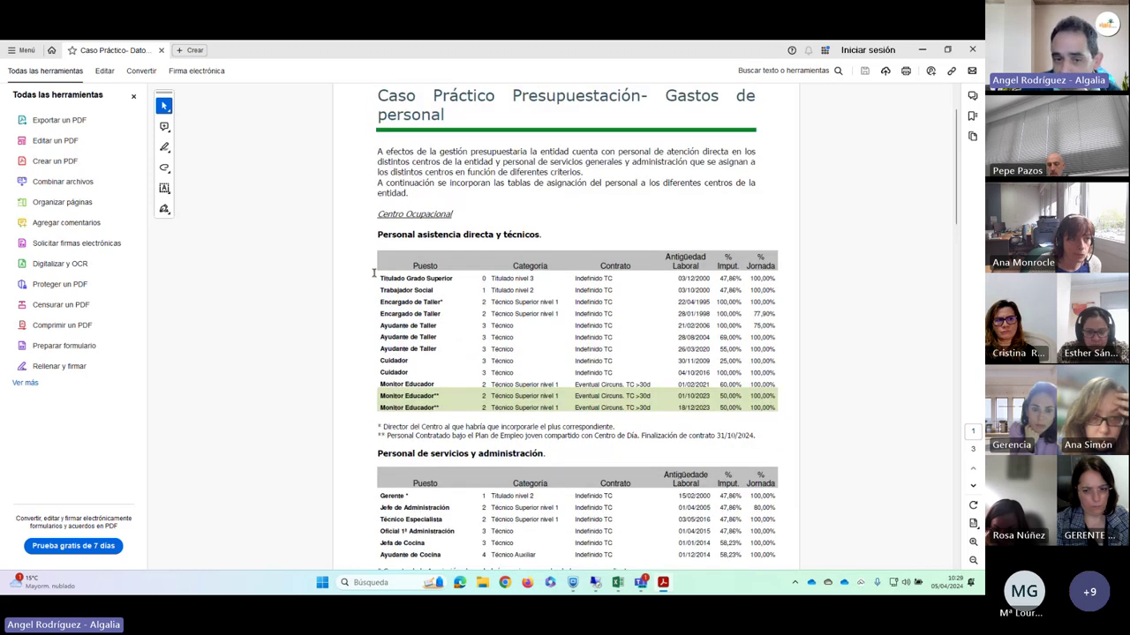
pyautogui.moveTo(375, 273); pyautogui.dragTo(649, 401)
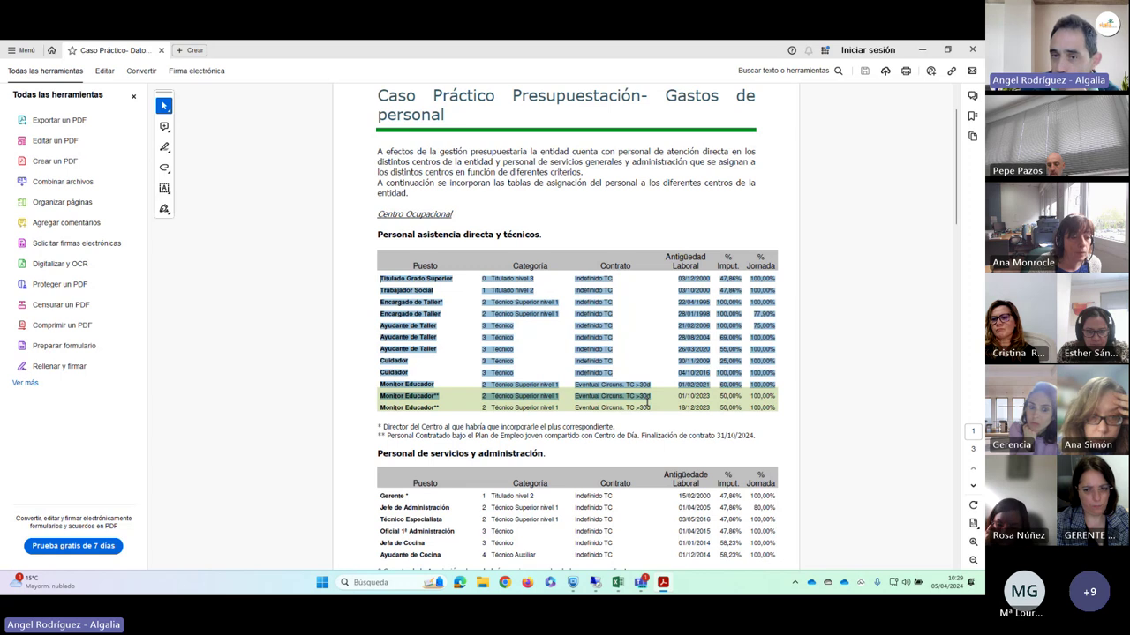
pyautogui.click(220, 255)
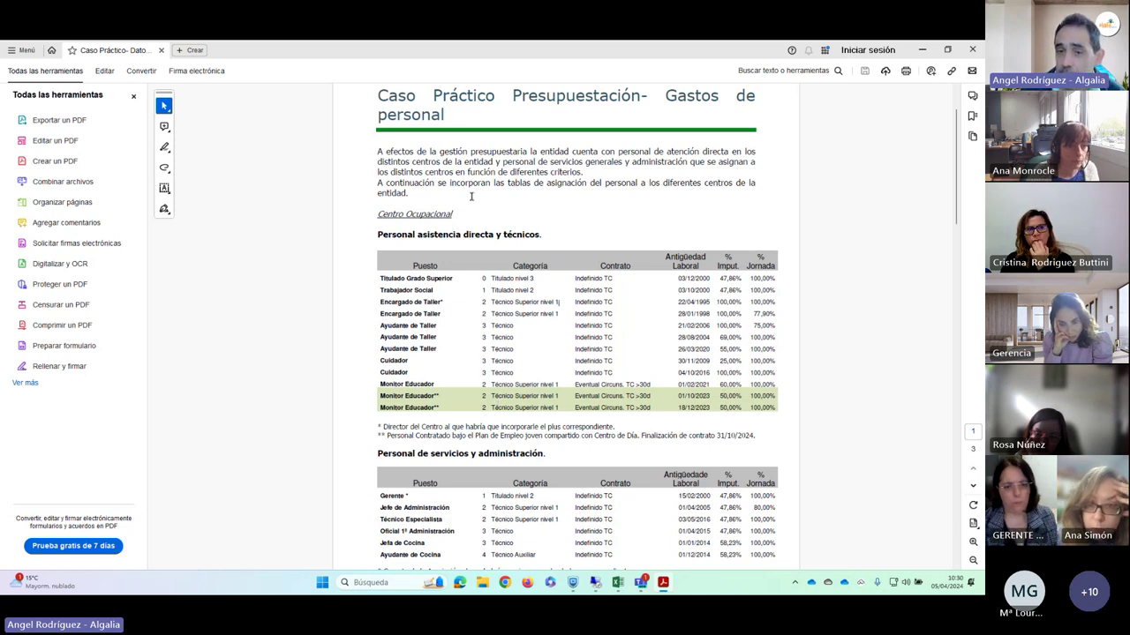
# - Read the Personal de servicios y administración table and the note below it about adding a full-time monitor
pyautogui.scroll(-5, 505, 328)
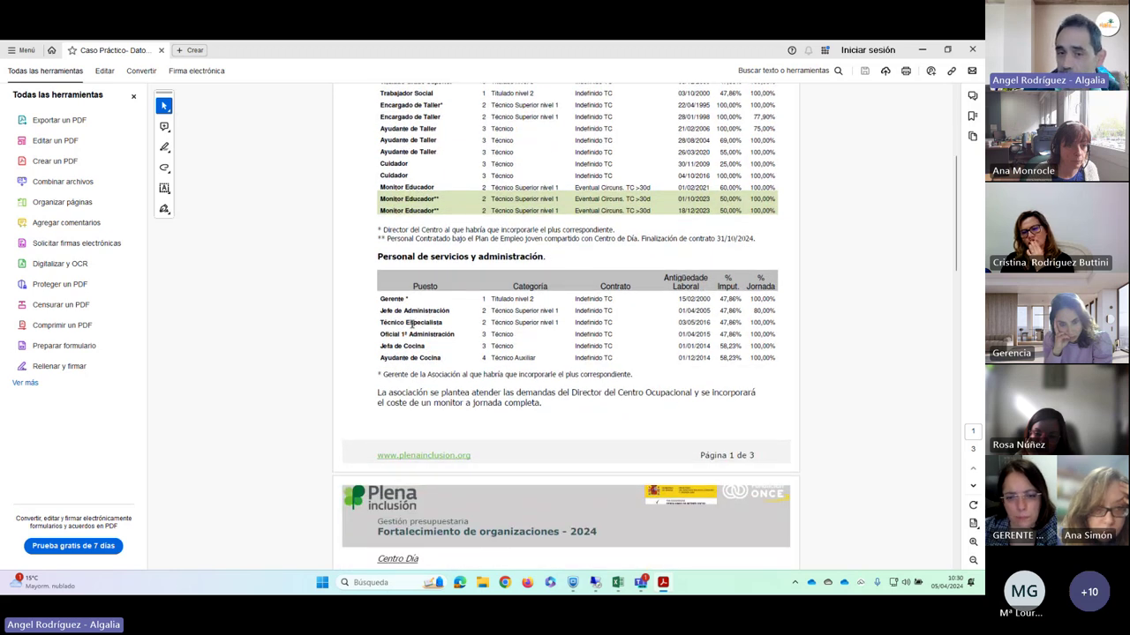
pyautogui.scroll(-2, 411, 324)
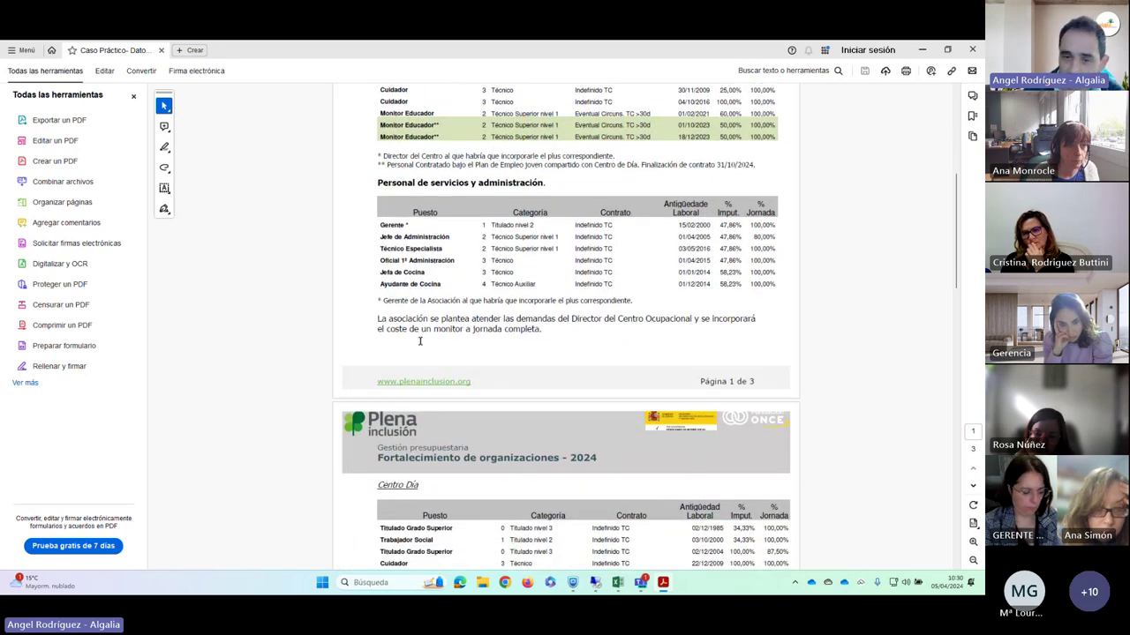
pyautogui.scroll(1, 420, 341)
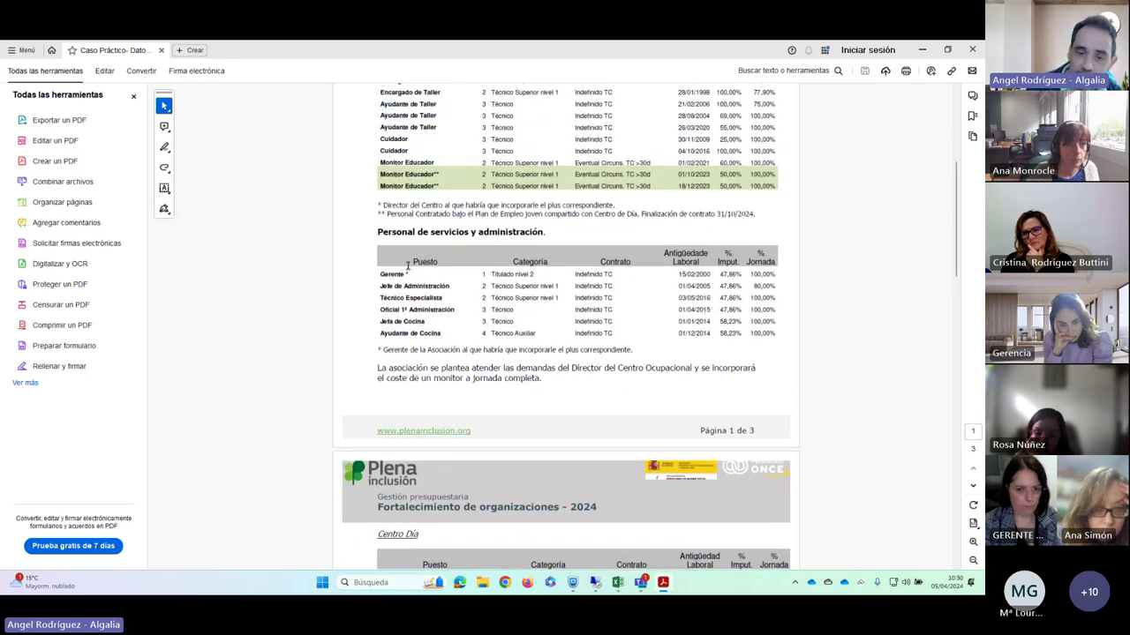
# - Set the open windows aside and switch to the Excel workbook Modelo Resolución Ejercicio Gestión Presupuestaria
pyautogui.click(618, 585)
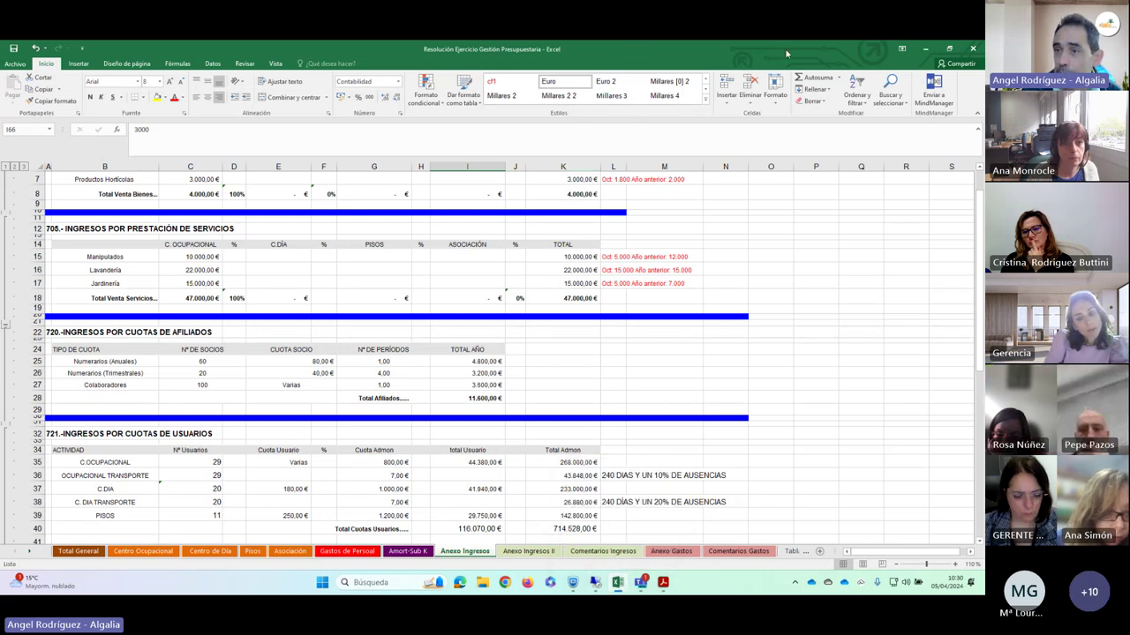
pyautogui.click(924, 51)
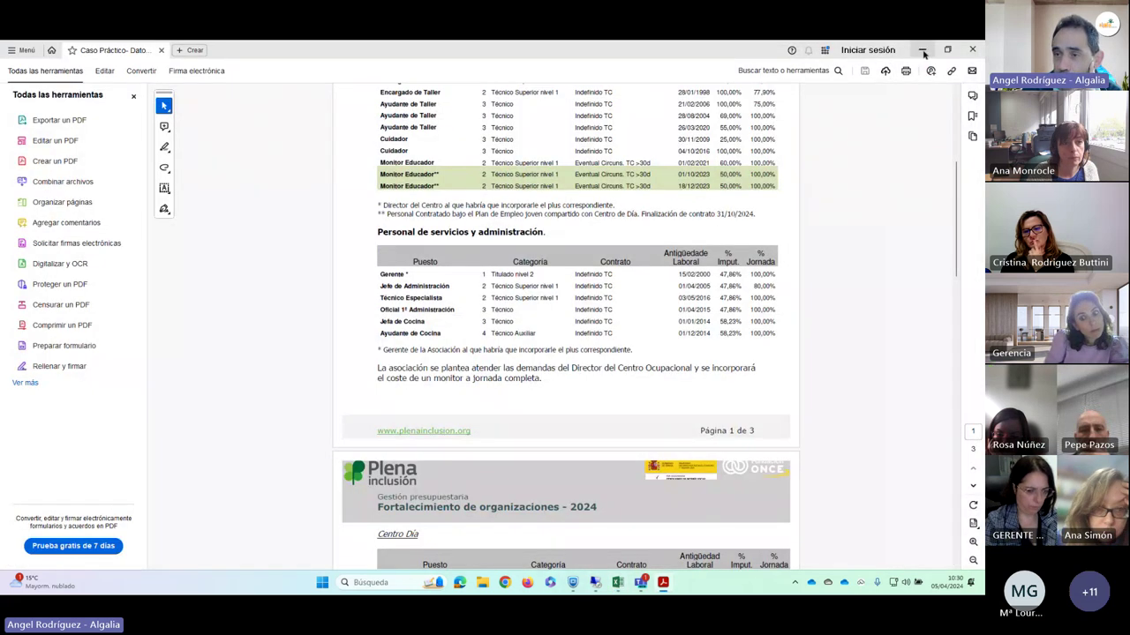
pyautogui.click(921, 51)
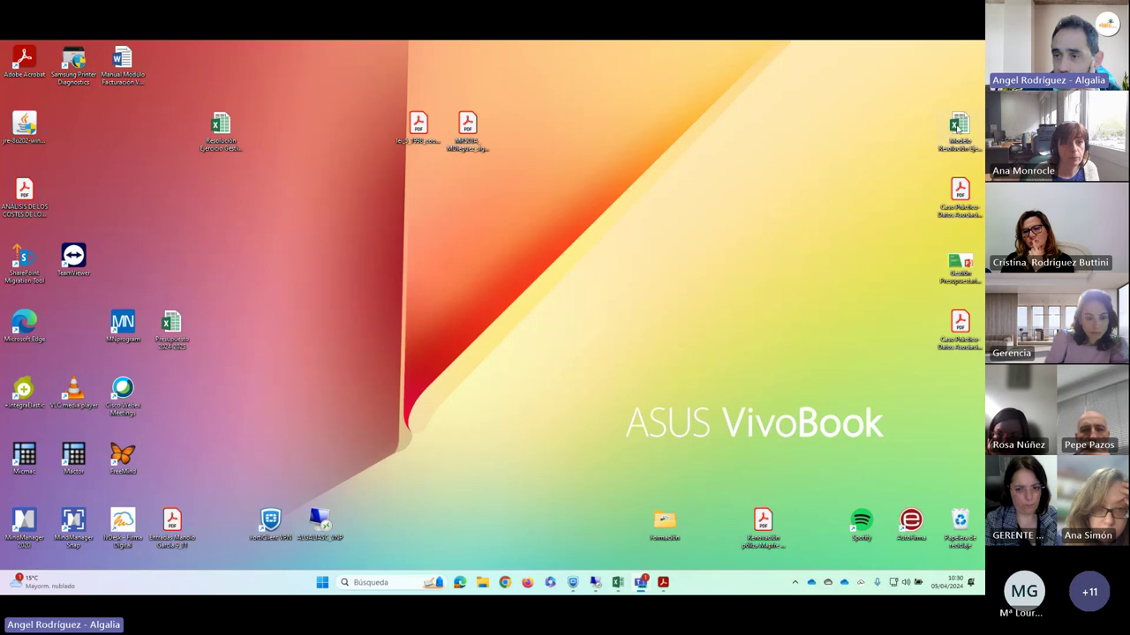
pyautogui.click(617, 583)
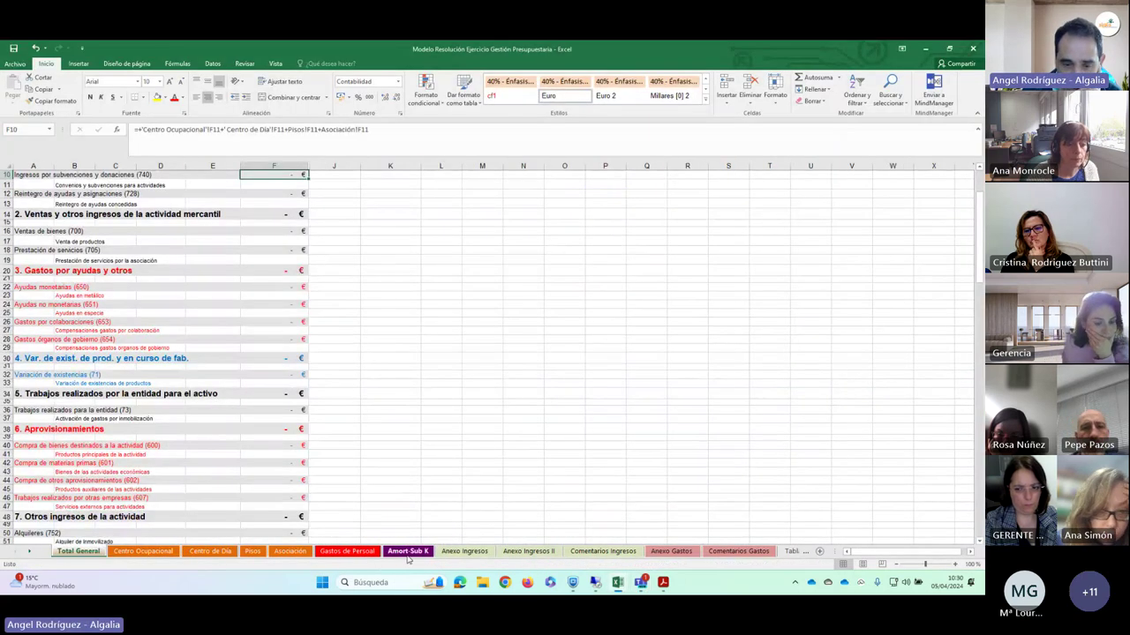
# - Look at the Gastos de Personal and Tablas Imputación sheets, ending on the Taboa Dat. sheet
pyautogui.click(348, 553)
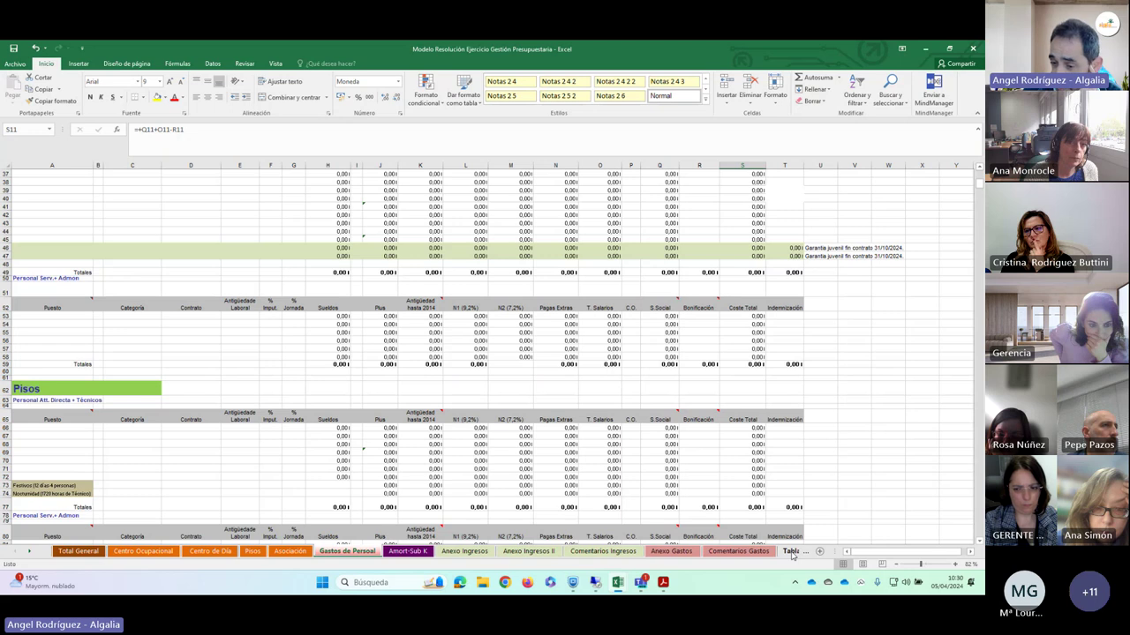
pyautogui.click(790, 552)
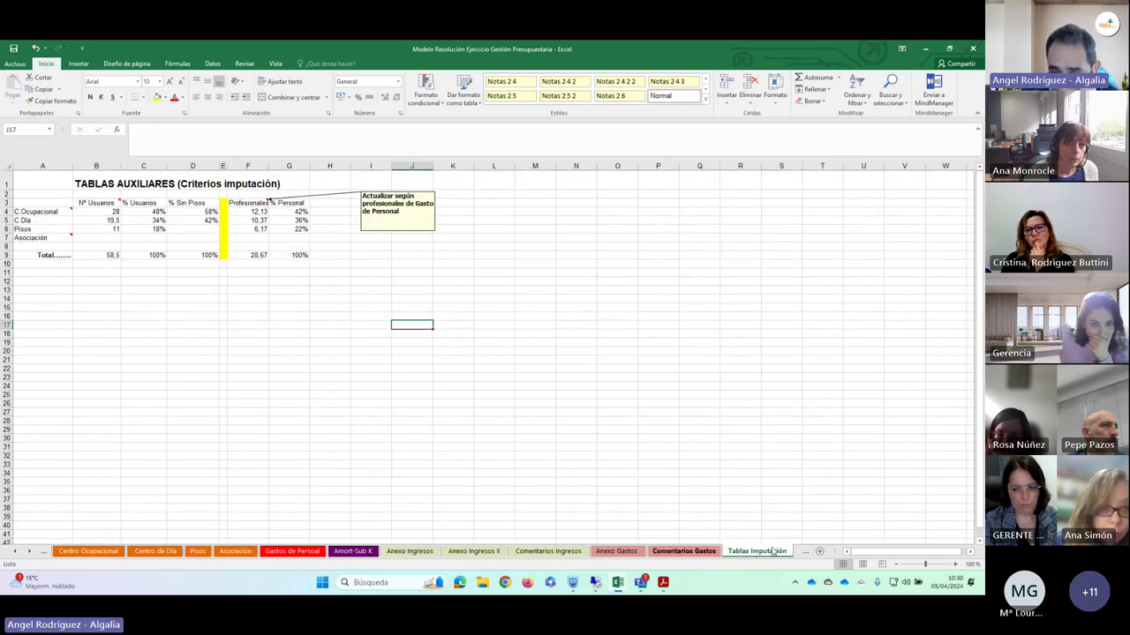
pyautogui.click(821, 551)
pyautogui.click(771, 550)
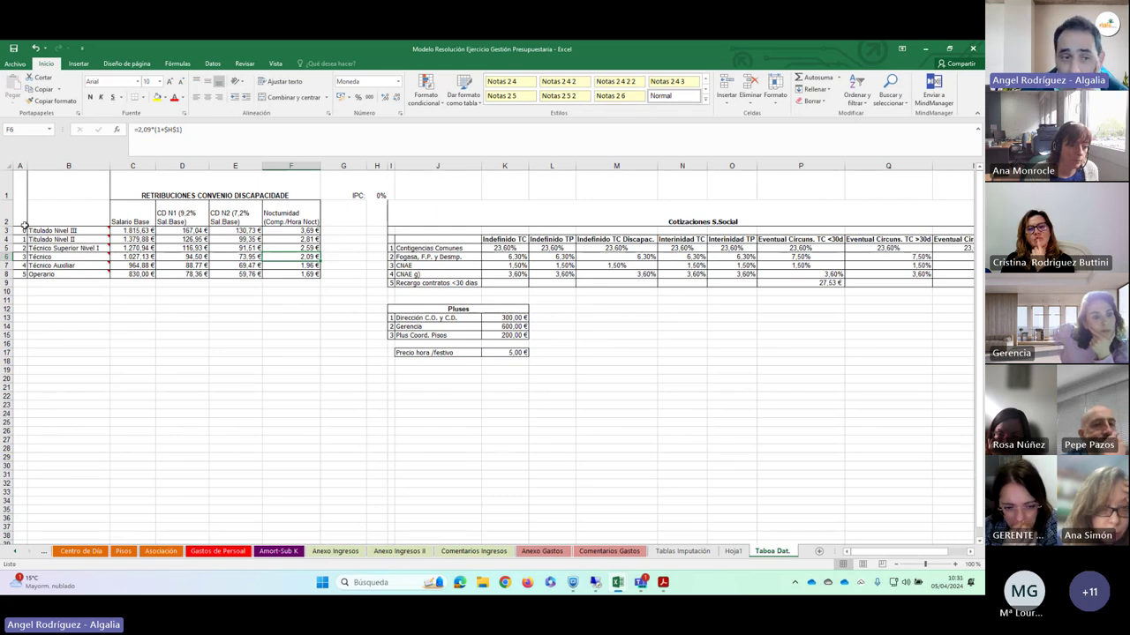
# - Review the job categories and the base salary, CD N1, CD N2 and Nocturnidad columns of the Retribuciones Convenio table
pyautogui.click(71, 239)
pyautogui.click(69, 249)
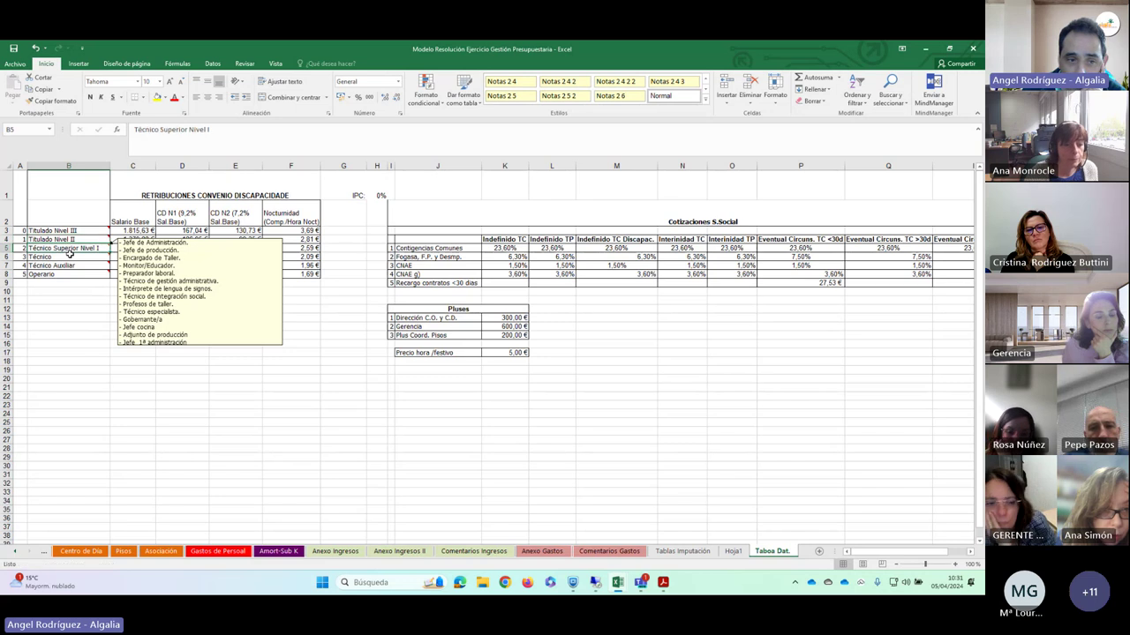
pyautogui.click(132, 230)
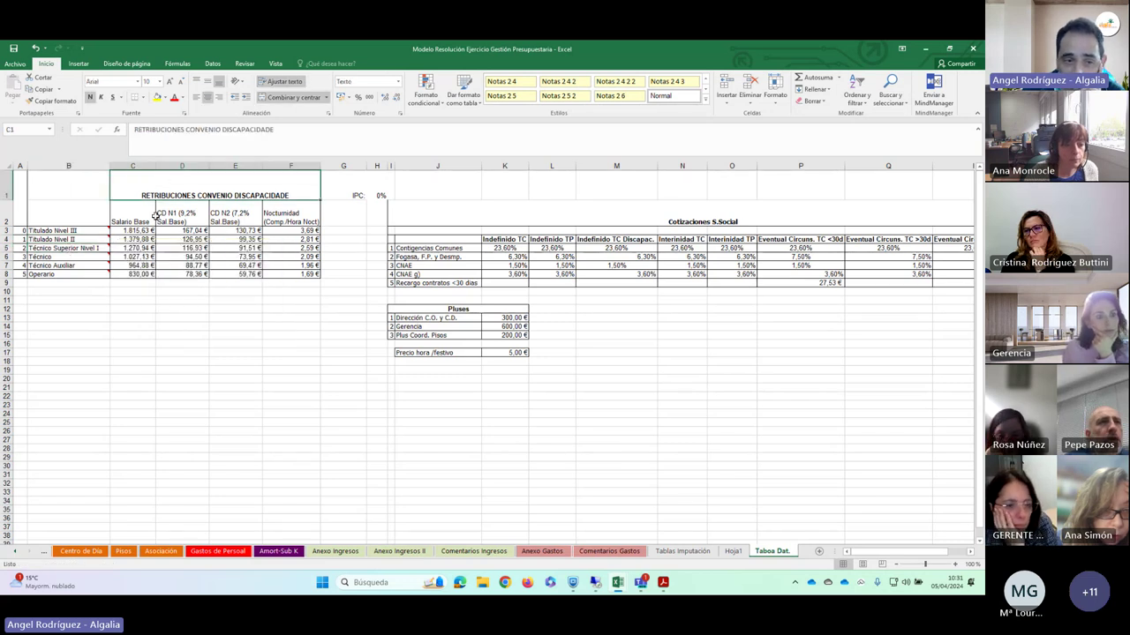
pyautogui.click(180, 210)
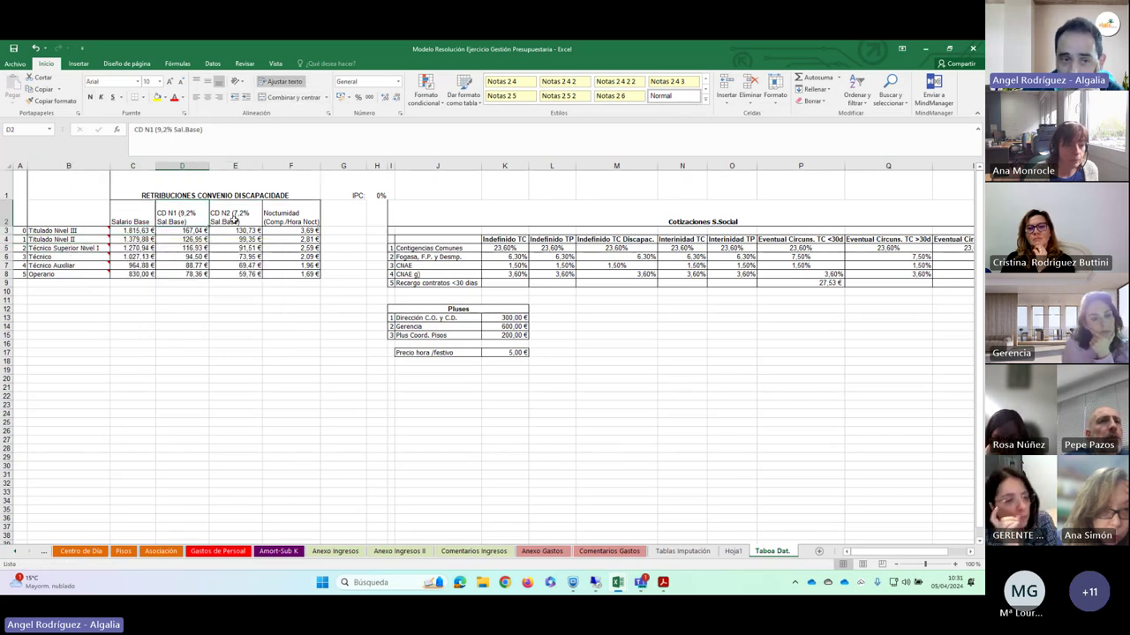
pyautogui.click(233, 217)
pyautogui.click(303, 218)
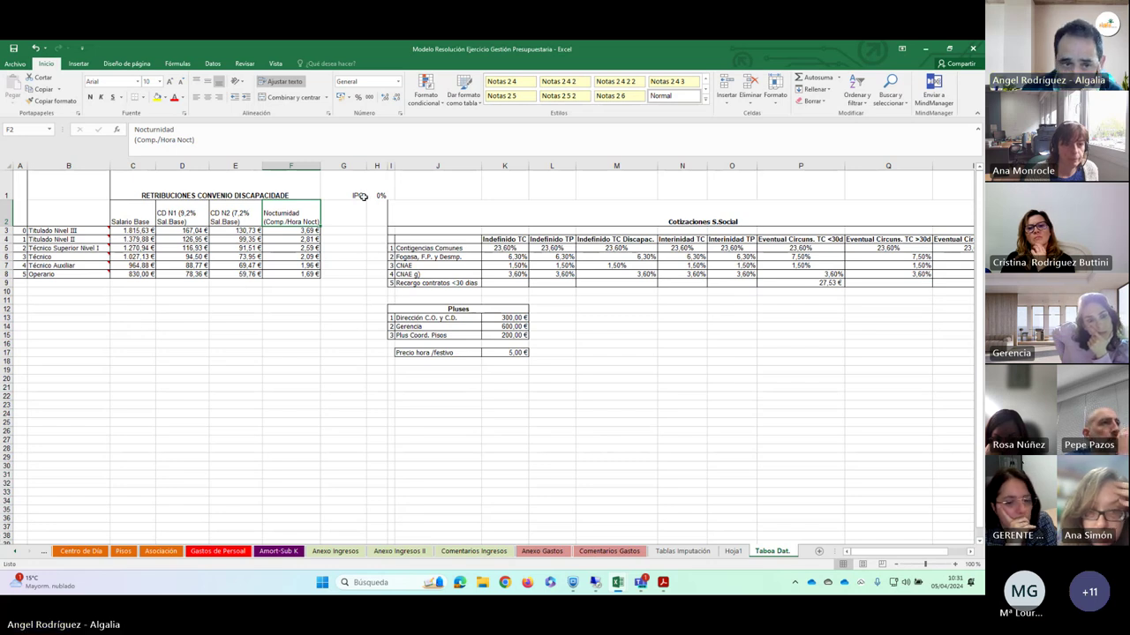
# - Check how the Titulado Nivel III salary, CD N2 and Nocturnidad formulas depend on the IPC percentage cell
pyautogui.click(138, 230)
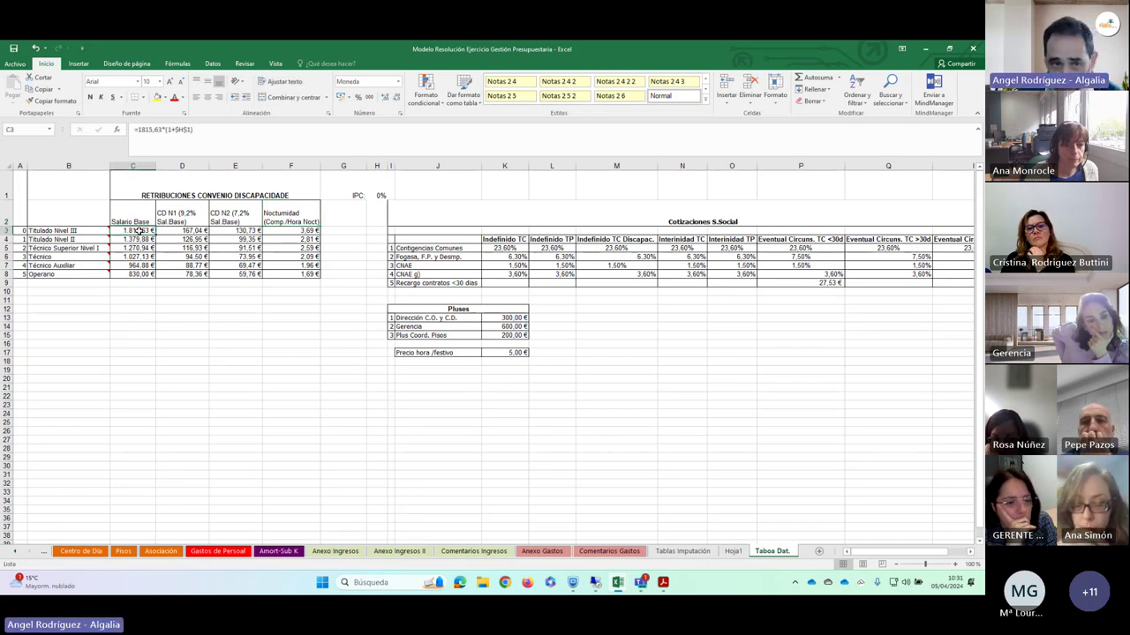
pyautogui.click(380, 191)
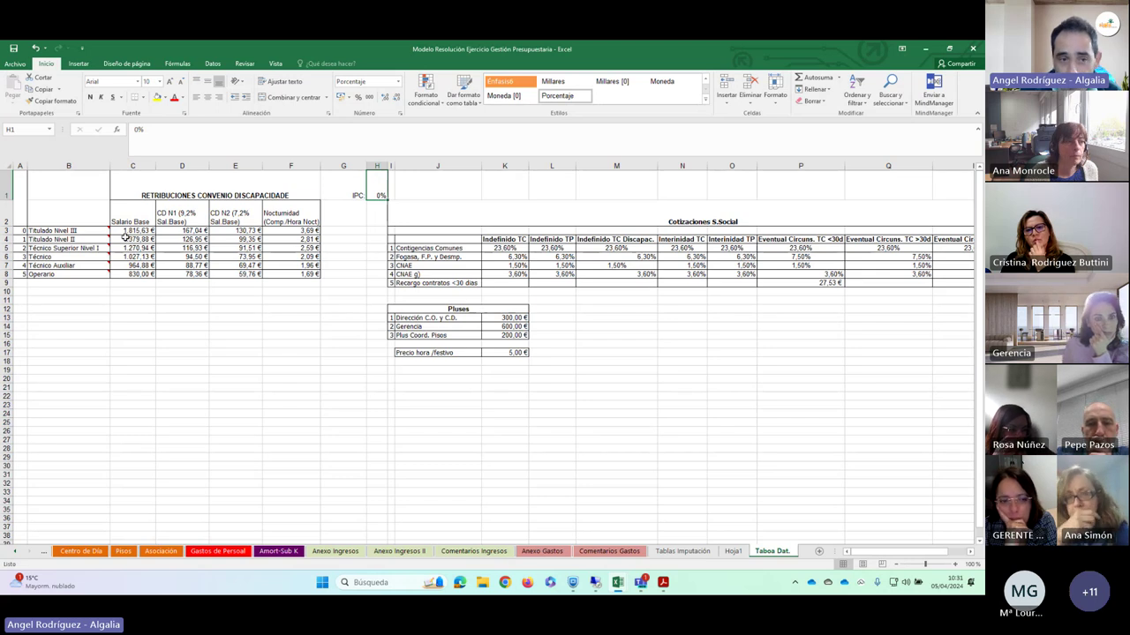
pyautogui.click(227, 232)
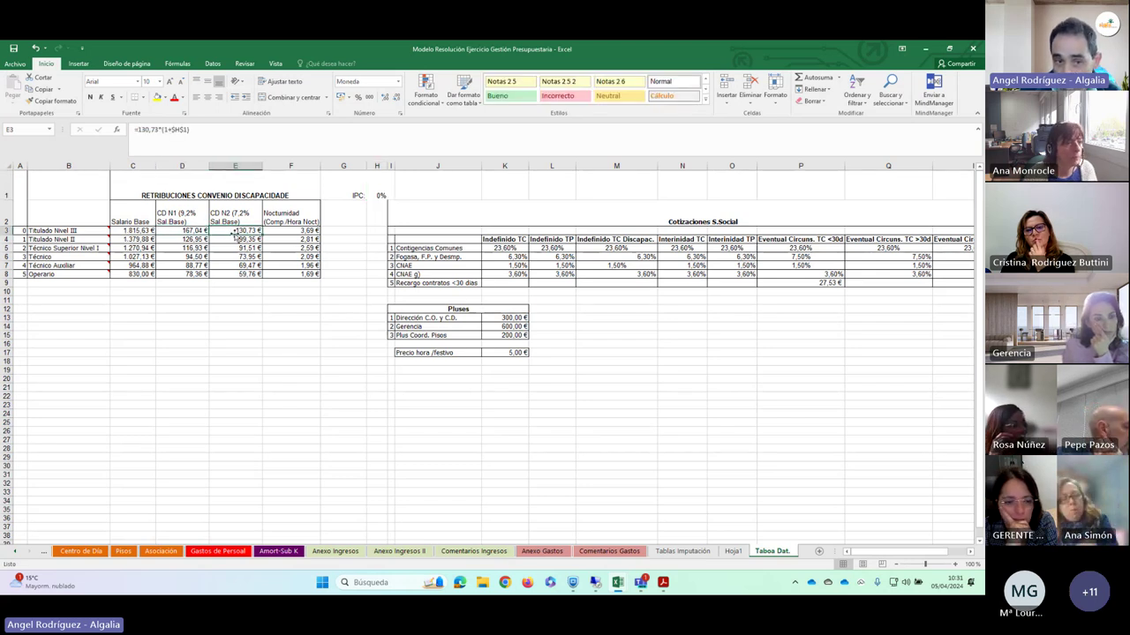
pyautogui.click(282, 230)
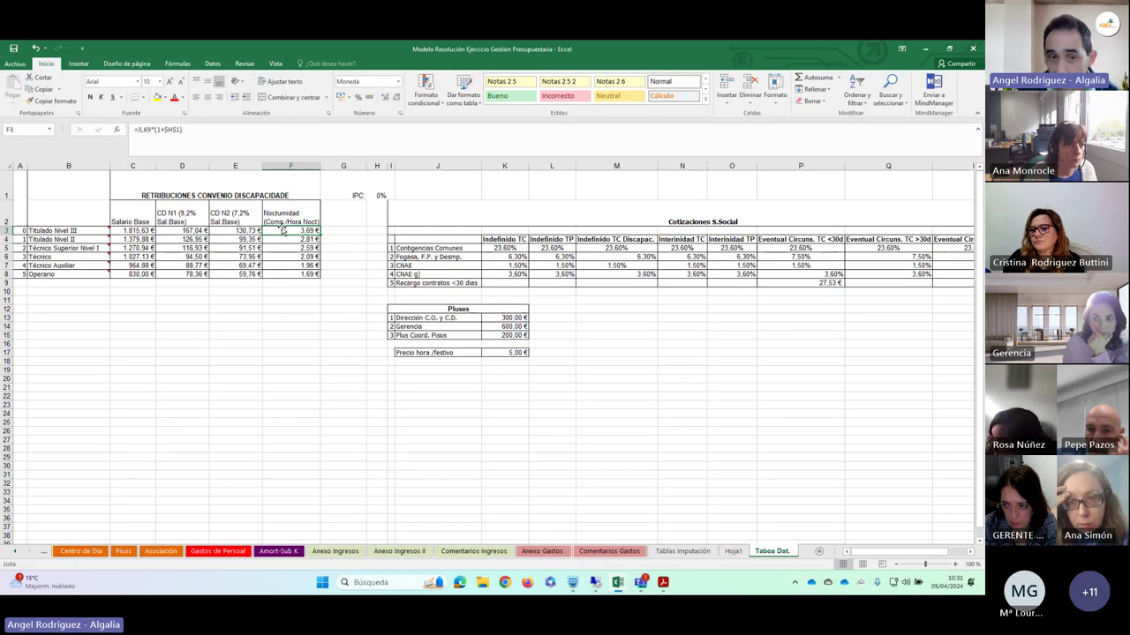
pyautogui.click(378, 187)
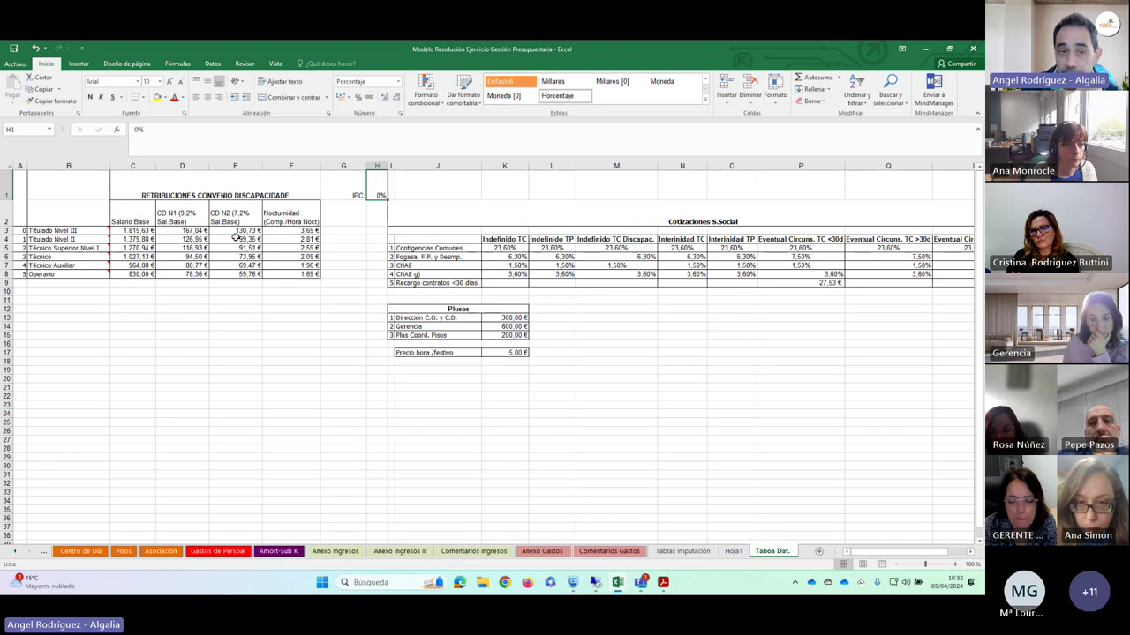
# - Examine the Cotizaciones S.Social table with its contribution rates for each contract type
pyautogui.click(429, 218)
pyautogui.moveTo(421, 236); pyautogui.dragTo(931, 300)
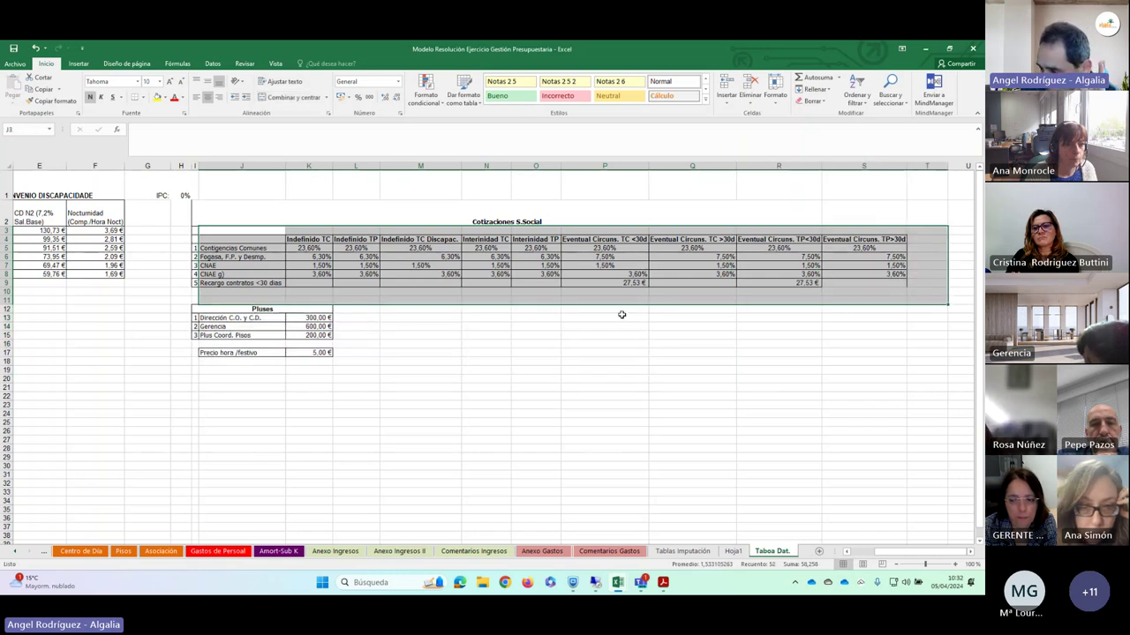
pyautogui.click(632, 380)
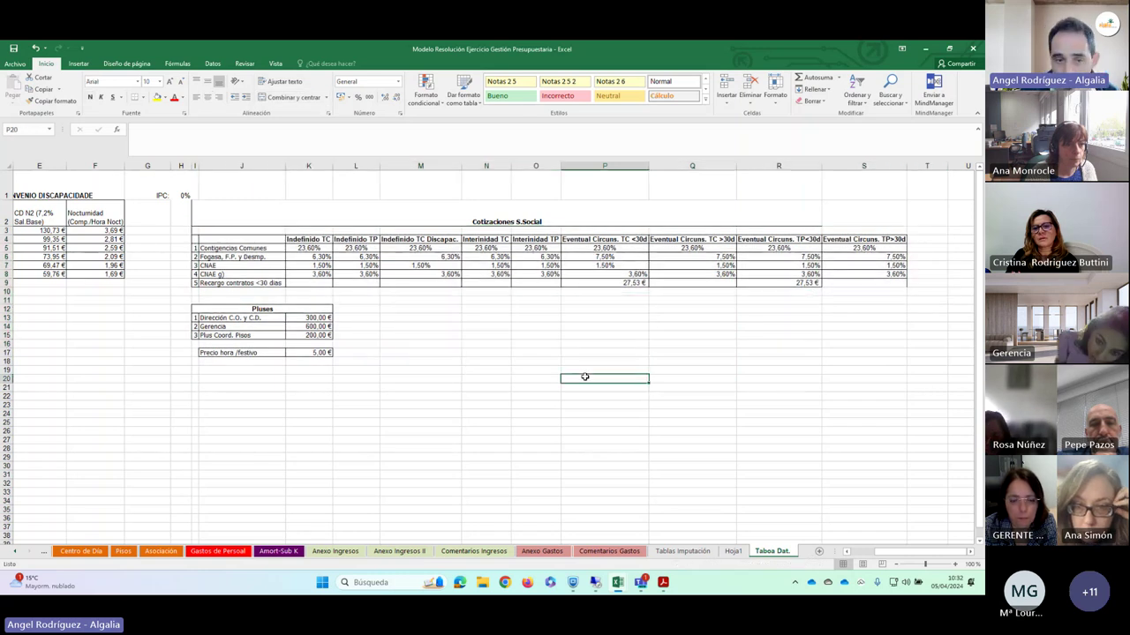
# - Check the Pluses table amounts for Dirección C.O. y C.D. and Plus Coord. Pisos
pyautogui.click(310, 318)
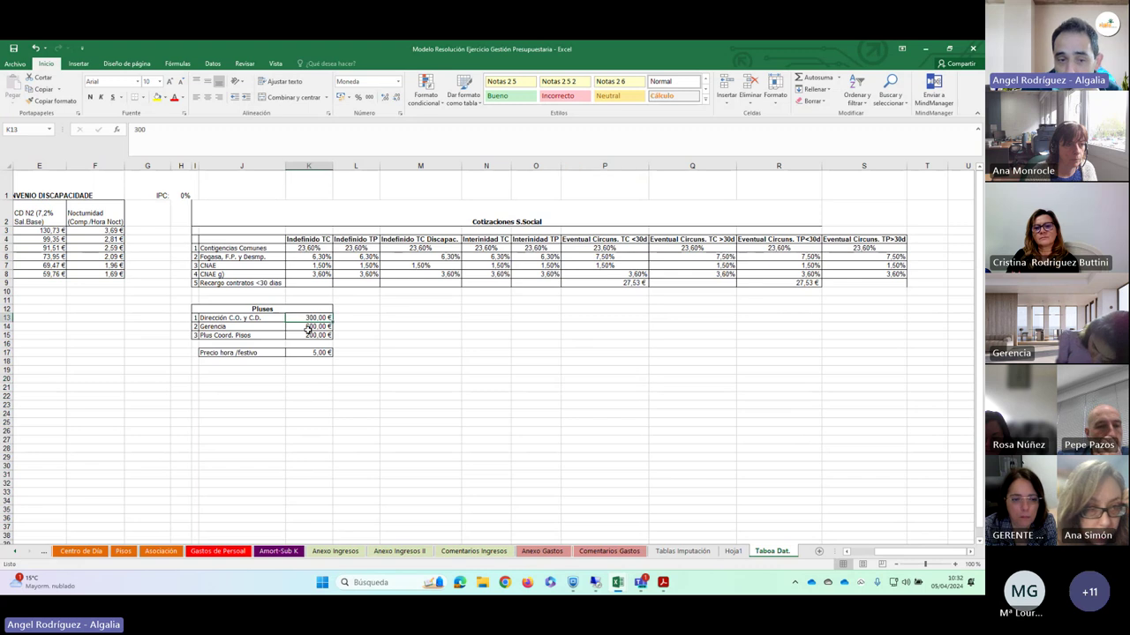
pyautogui.click(305, 335)
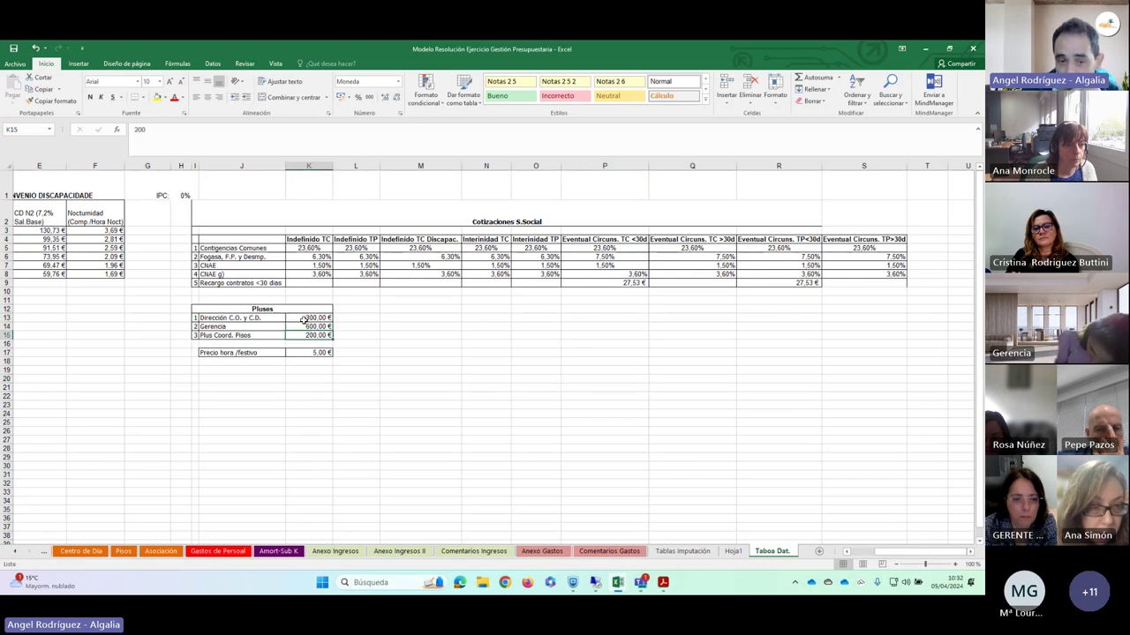
pyautogui.click(308, 335)
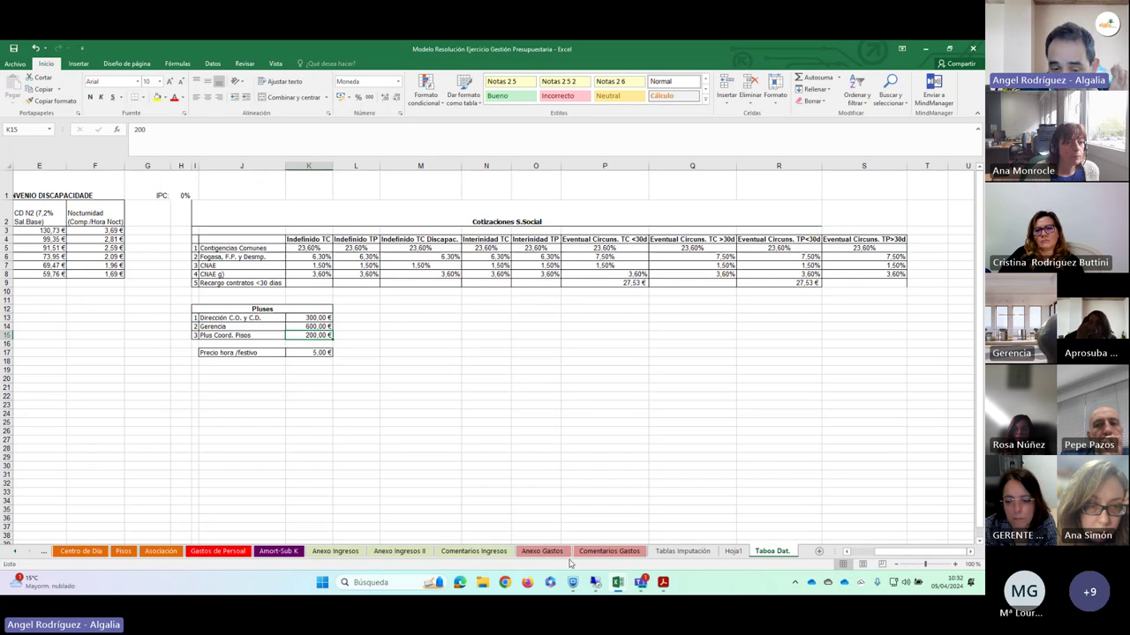
# - Open the Gastos de Persoal sheet at the Centro Ocupacional staff table
pyautogui.click(212, 551)
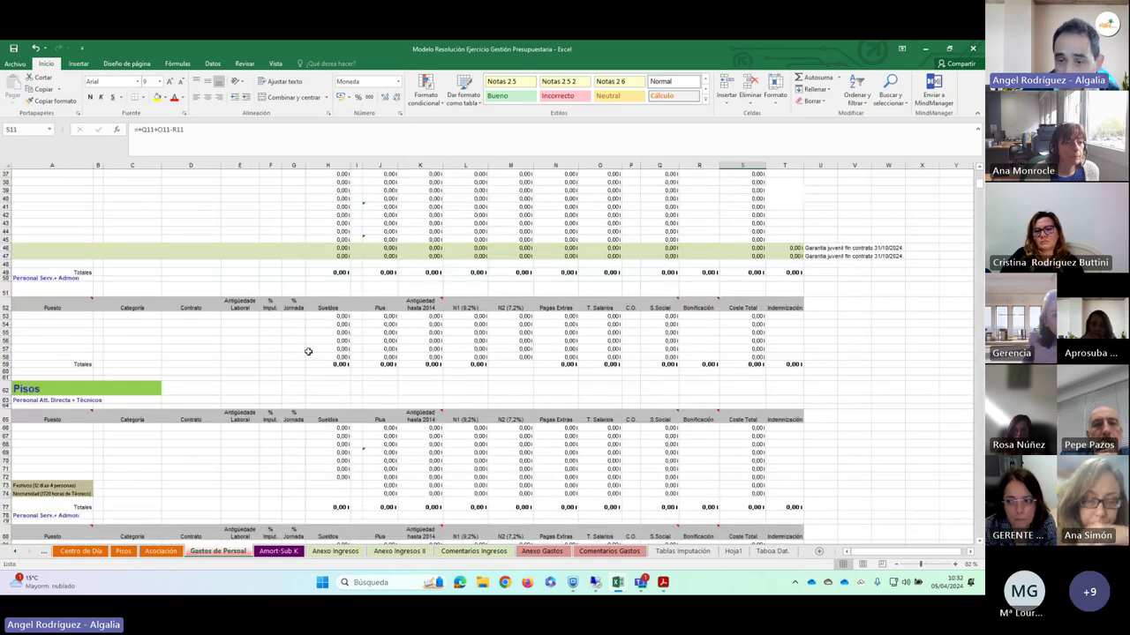
pyautogui.click(308, 198)
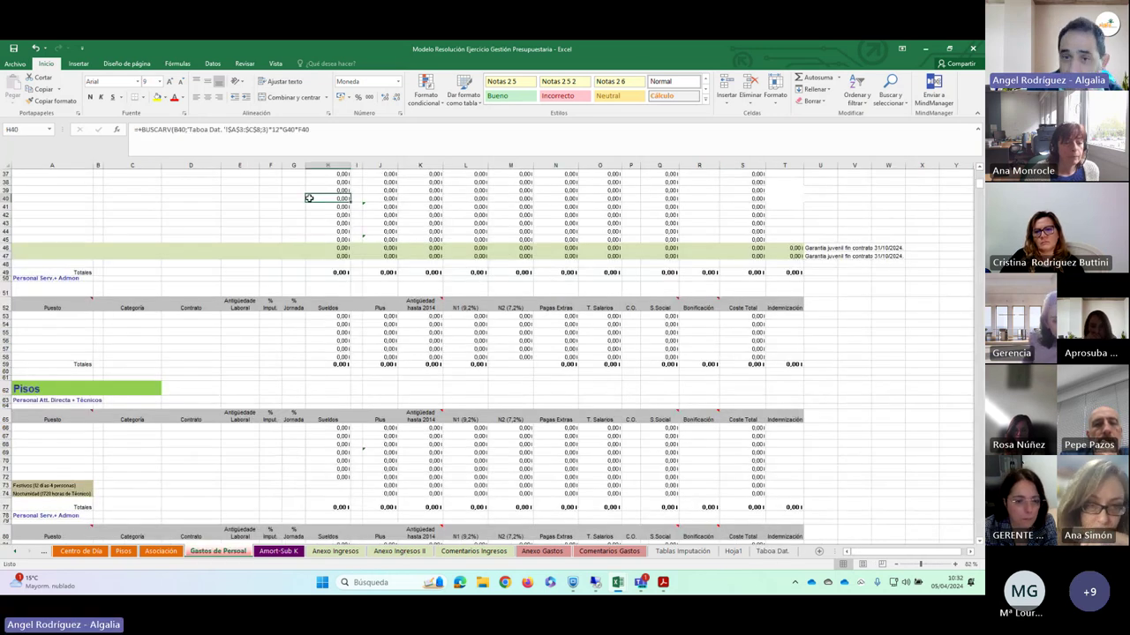
pyautogui.press('Home')
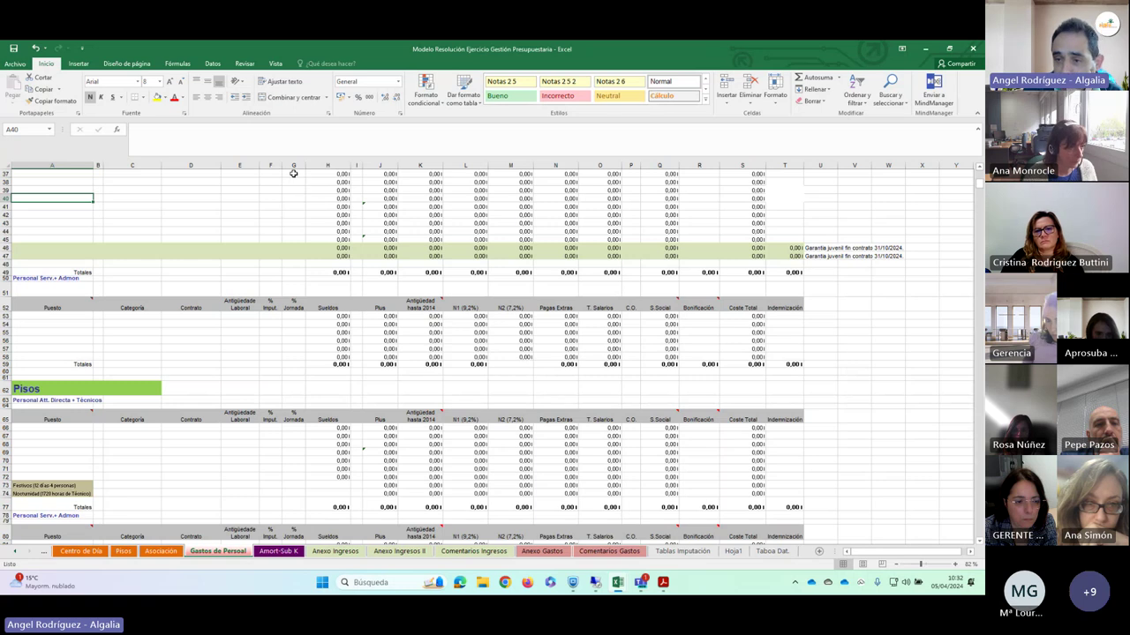
pyautogui.scroll(12, 344, 211)
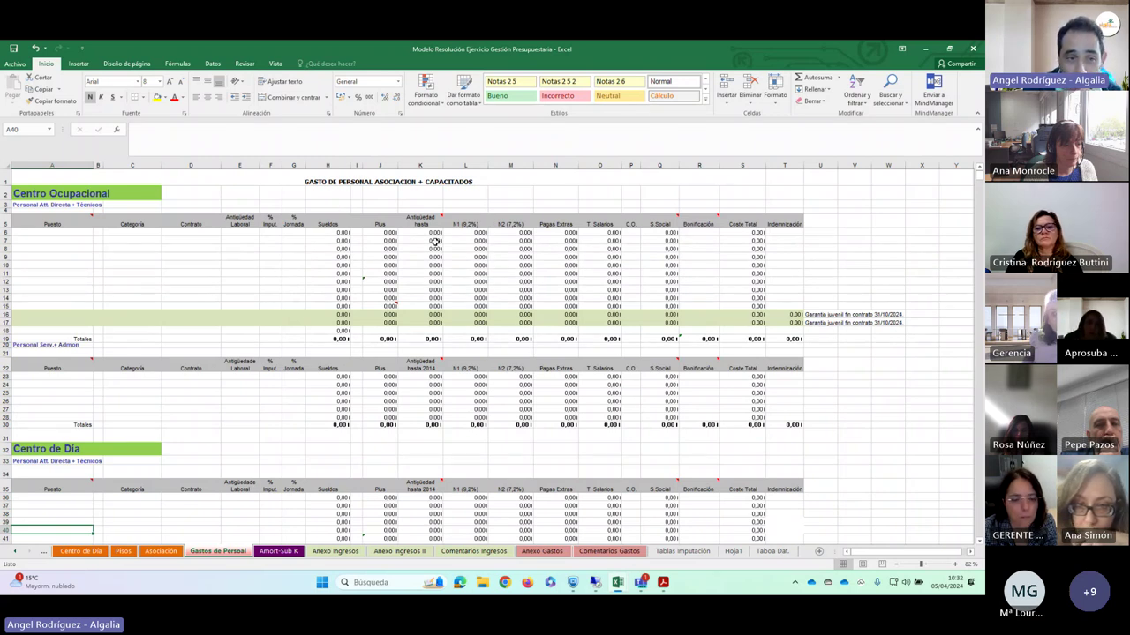
# - Examine the blank Centro Ocupacional entry cells from Puesto, Categoría and Contrato through Antigüedad Laboral, % Imput. and % Jornada
pyautogui.click(54, 231)
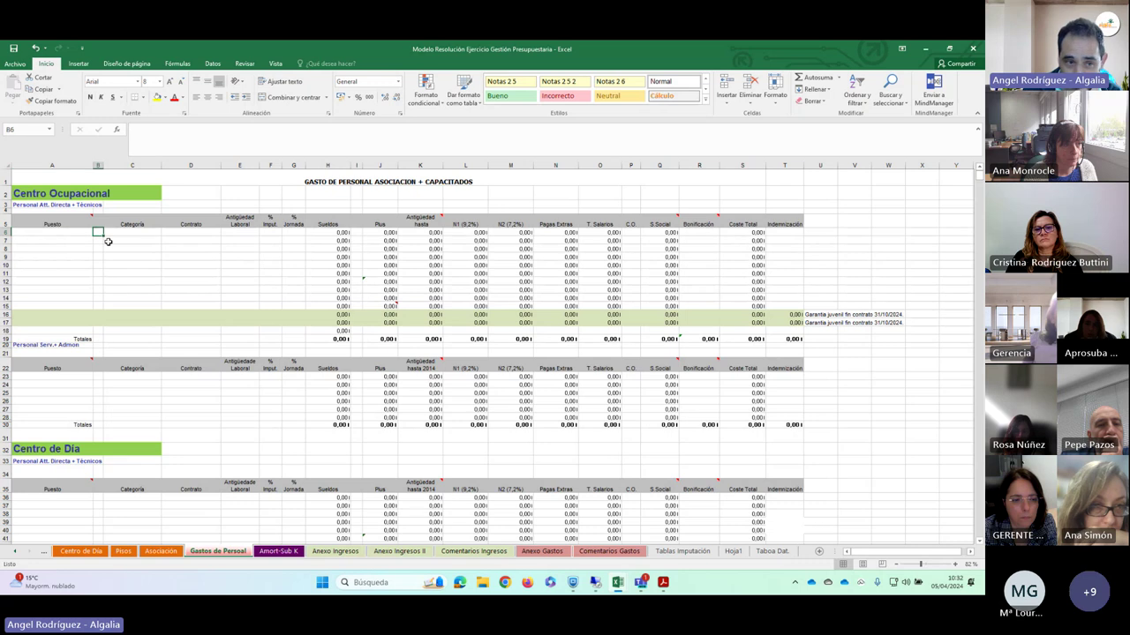
pyautogui.click(129, 232)
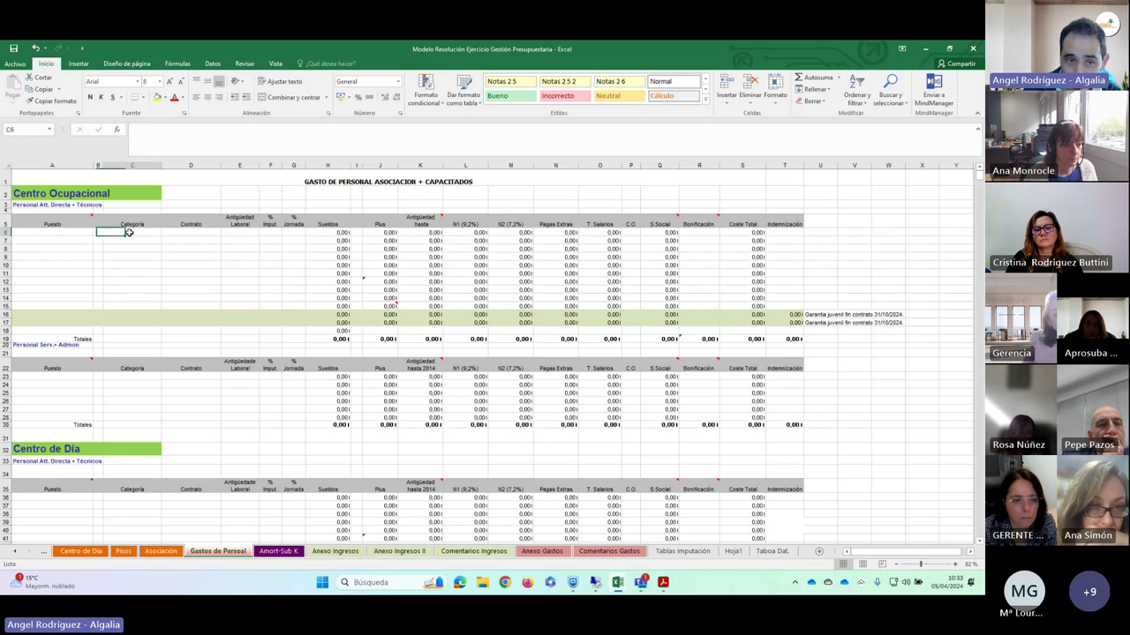
pyautogui.click(212, 231)
pyautogui.click(247, 234)
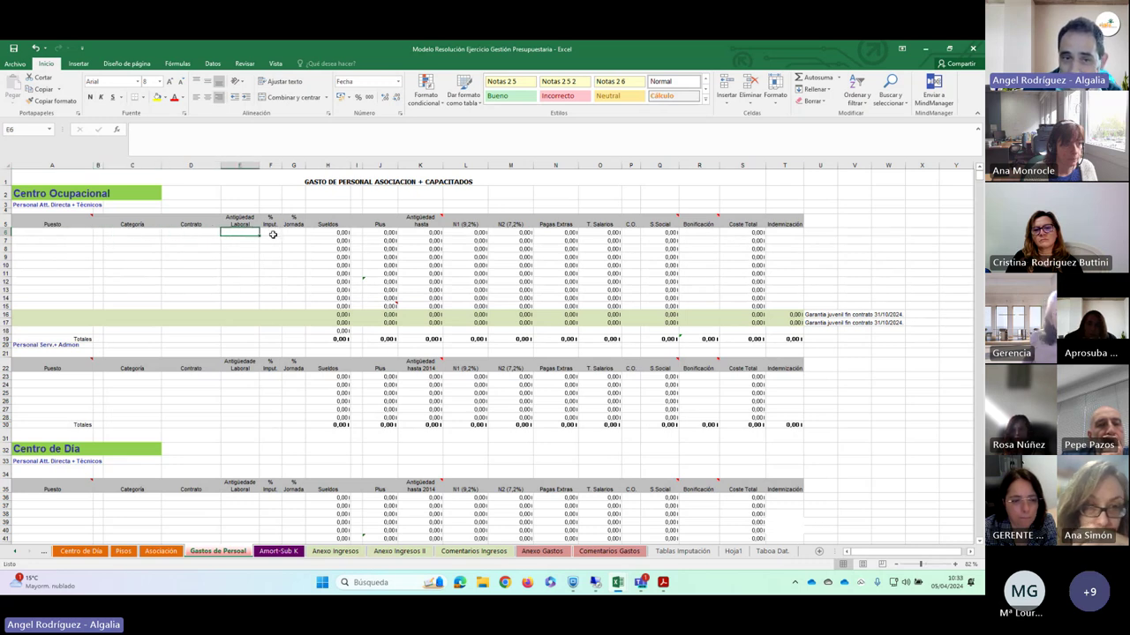
pyautogui.click(273, 234)
pyautogui.click(300, 232)
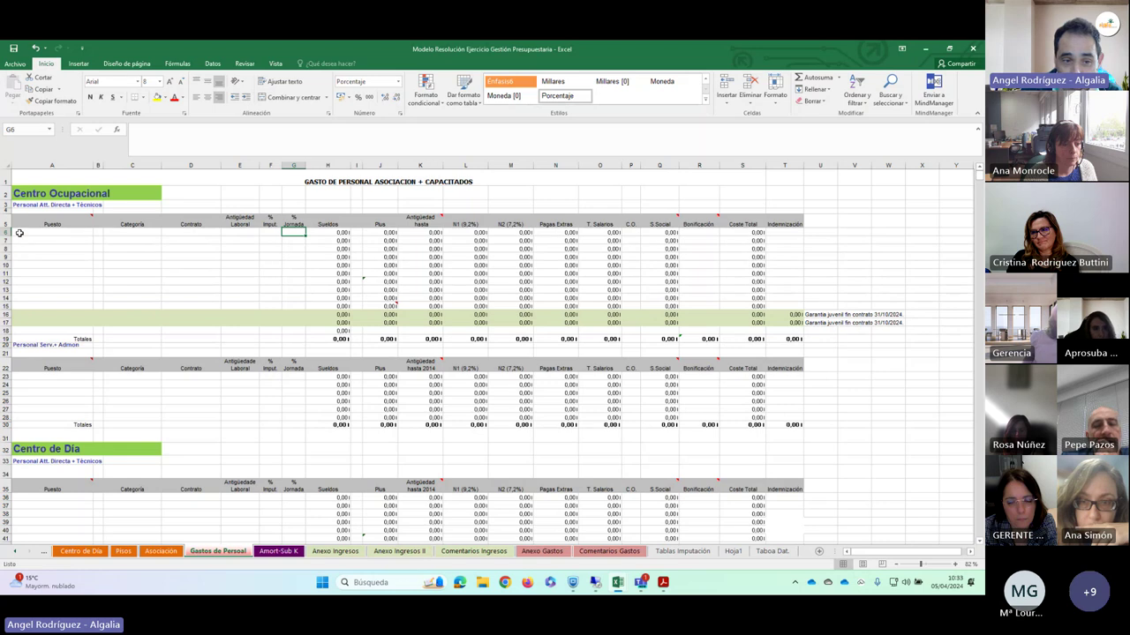
pyautogui.moveTo(19, 234); pyautogui.dragTo(304, 326)
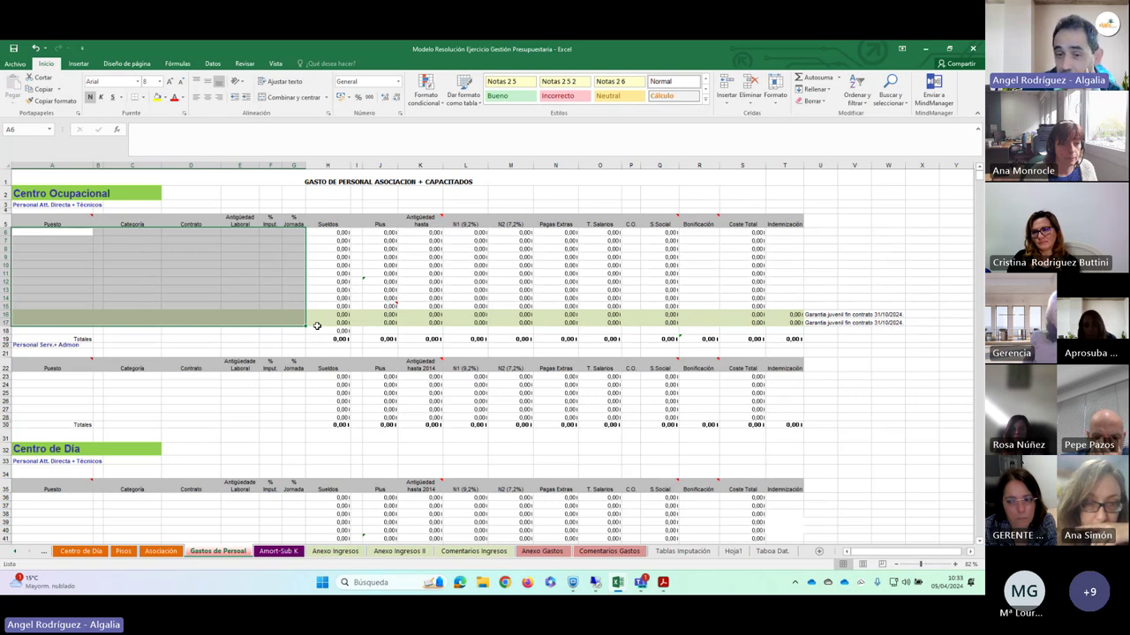
pyautogui.click(261, 193)
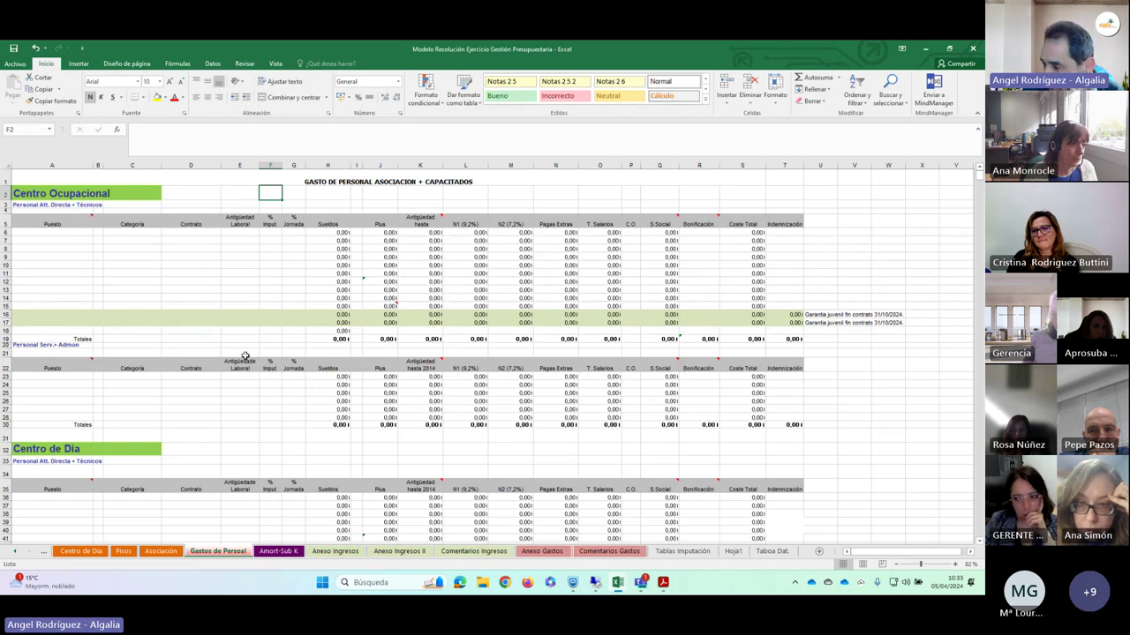
# - Review how the personnel sheet repeats the staff tables for Centro de Día and Pisos down to the Total General ENTIDAD row
pyautogui.scroll(-1, 245, 356)
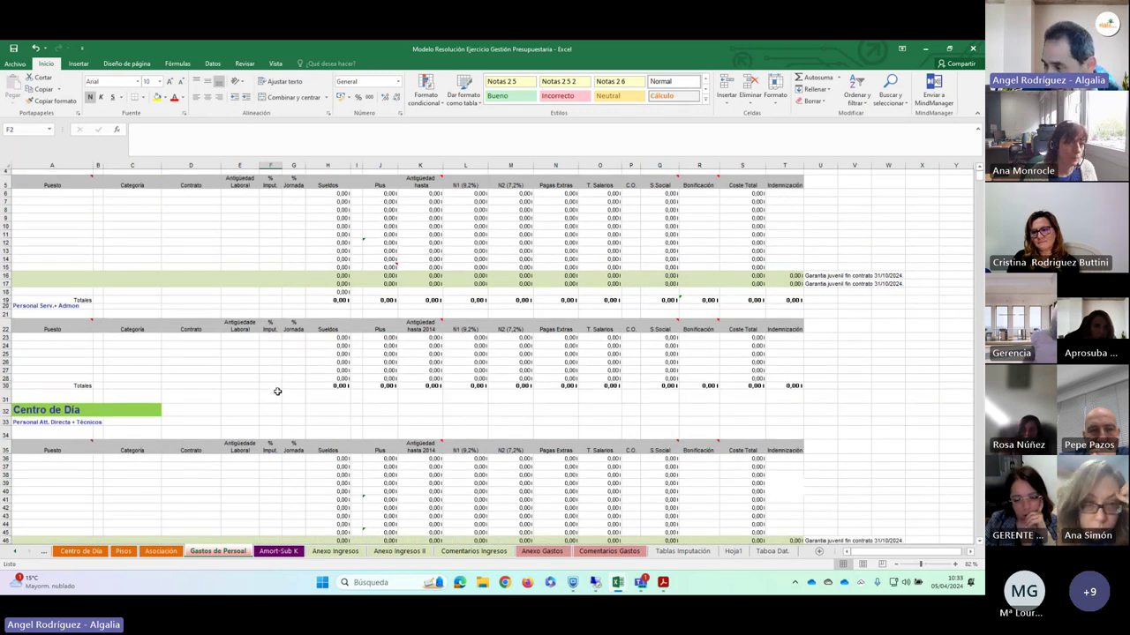
pyautogui.scroll(1, 278, 389)
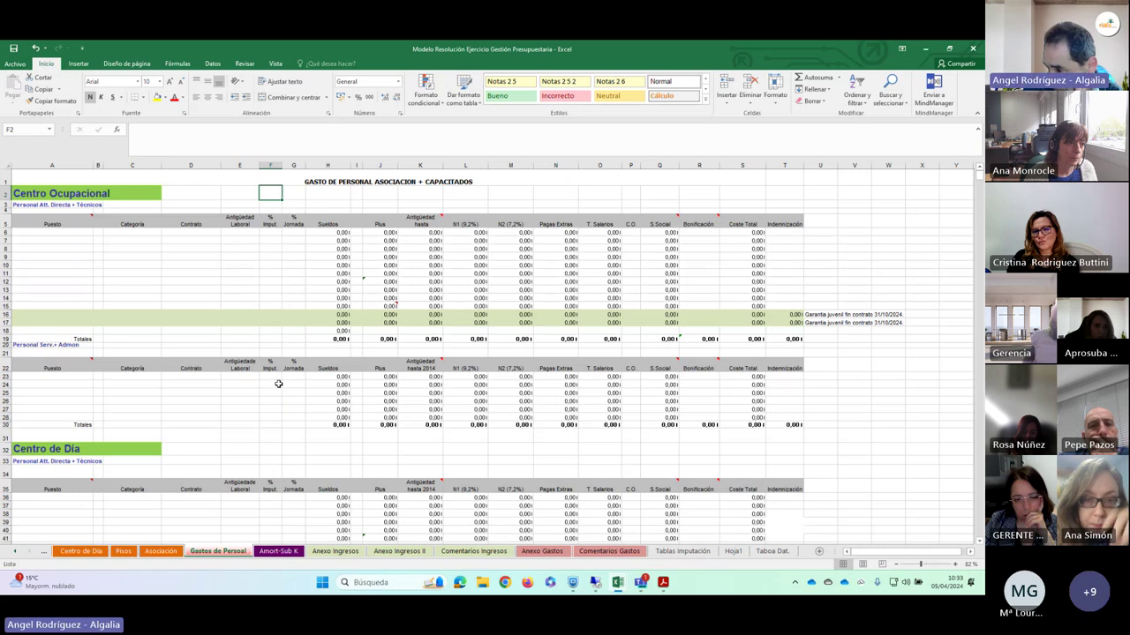
pyautogui.scroll(-6, 275, 382)
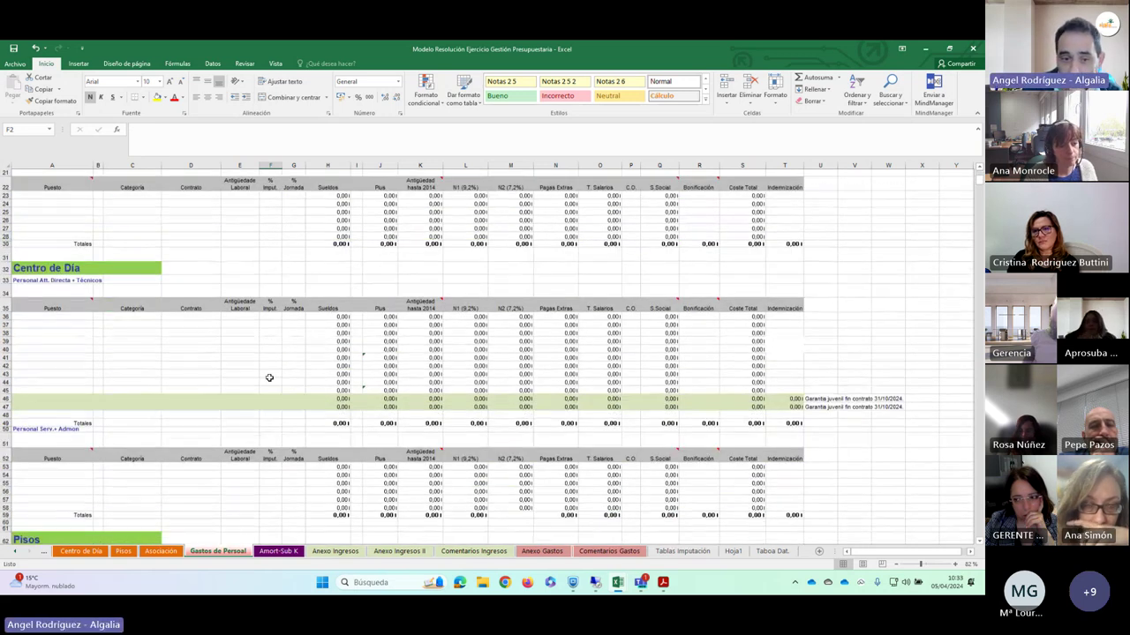
pyautogui.scroll(-1, 269, 377)
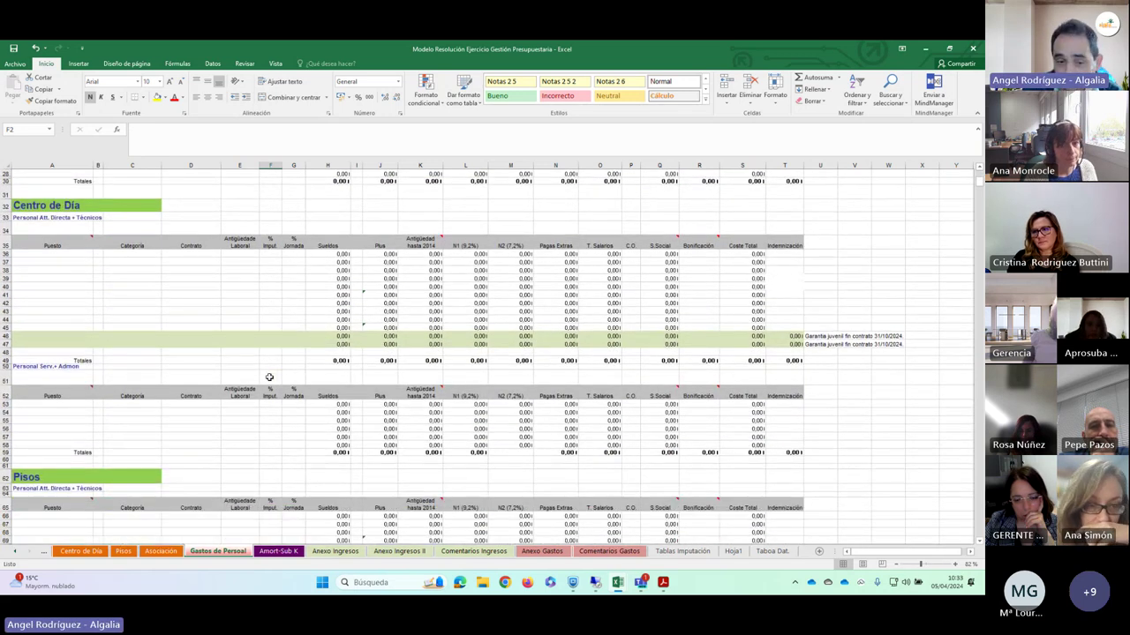
pyautogui.scroll(-7, 269, 377)
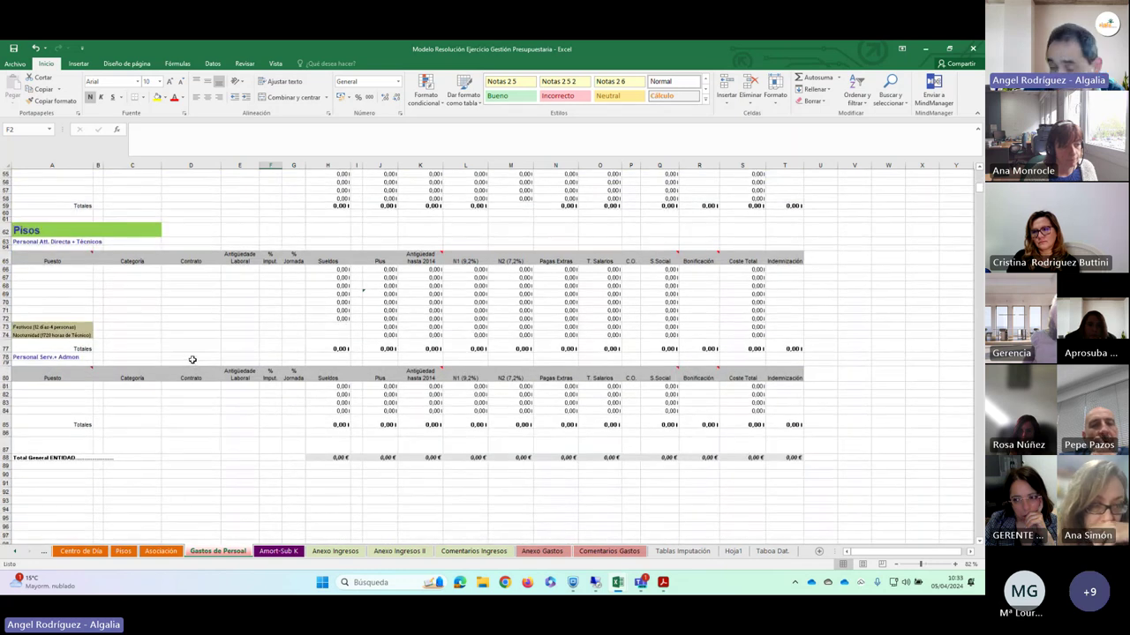
pyautogui.scroll(7, 194, 357)
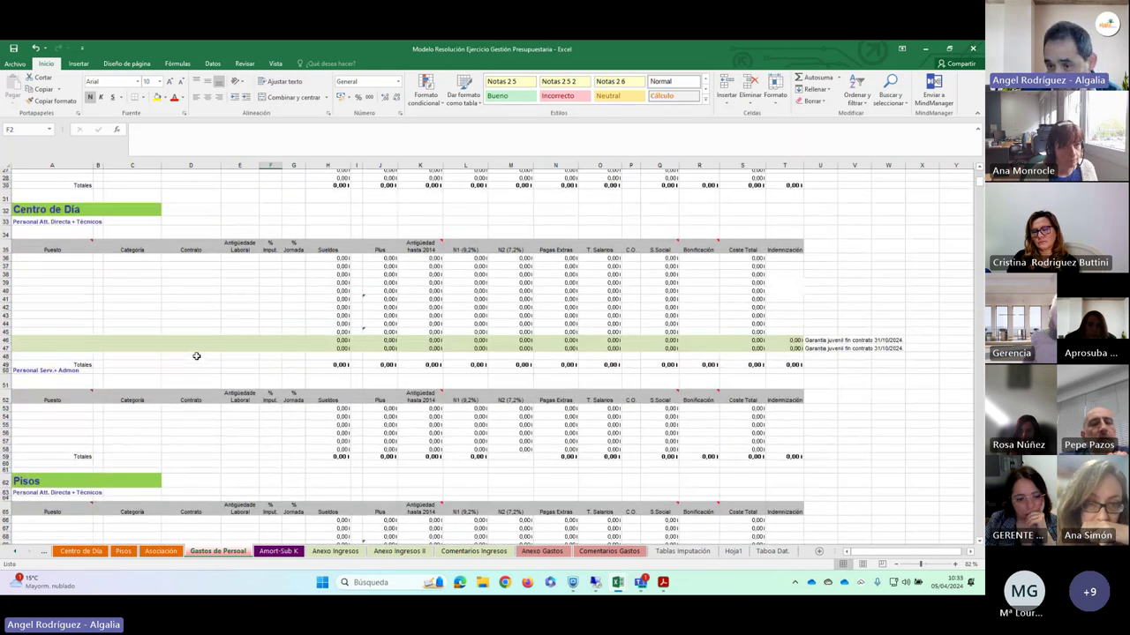
pyautogui.scroll(7, 196, 355)
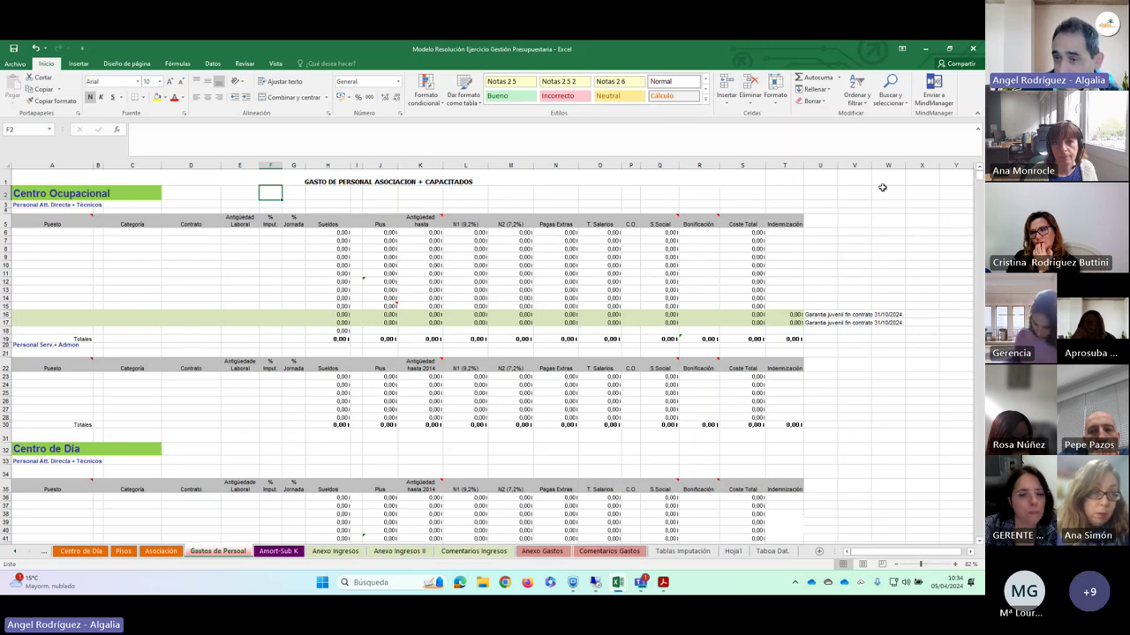
pyautogui.click(854, 193)
pyautogui.click(883, 176)
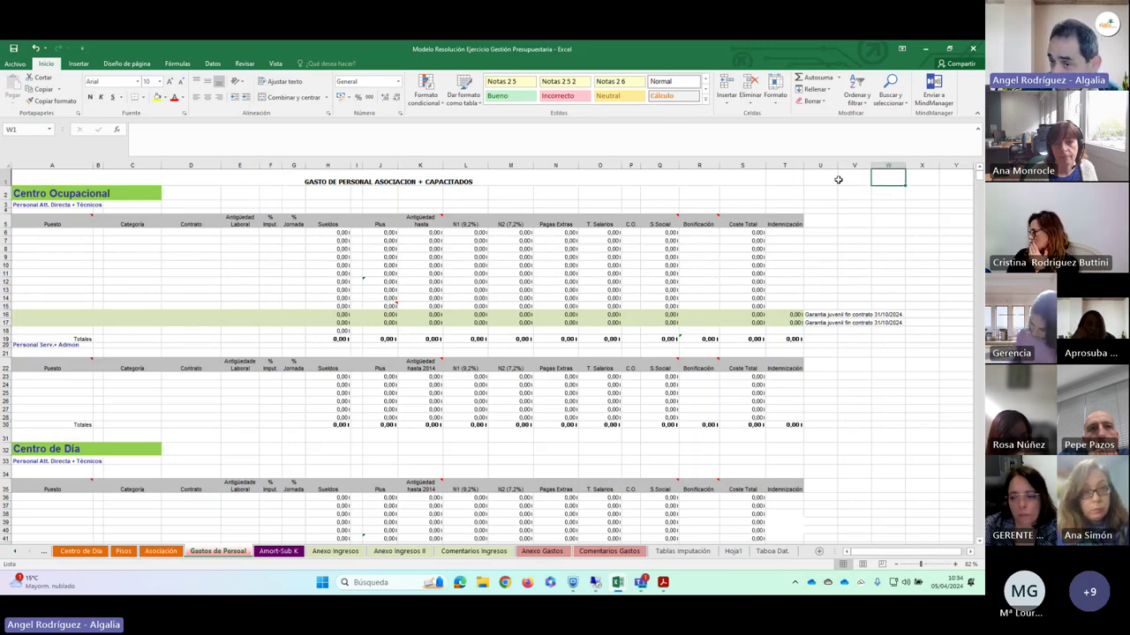
pyautogui.click(853, 180)
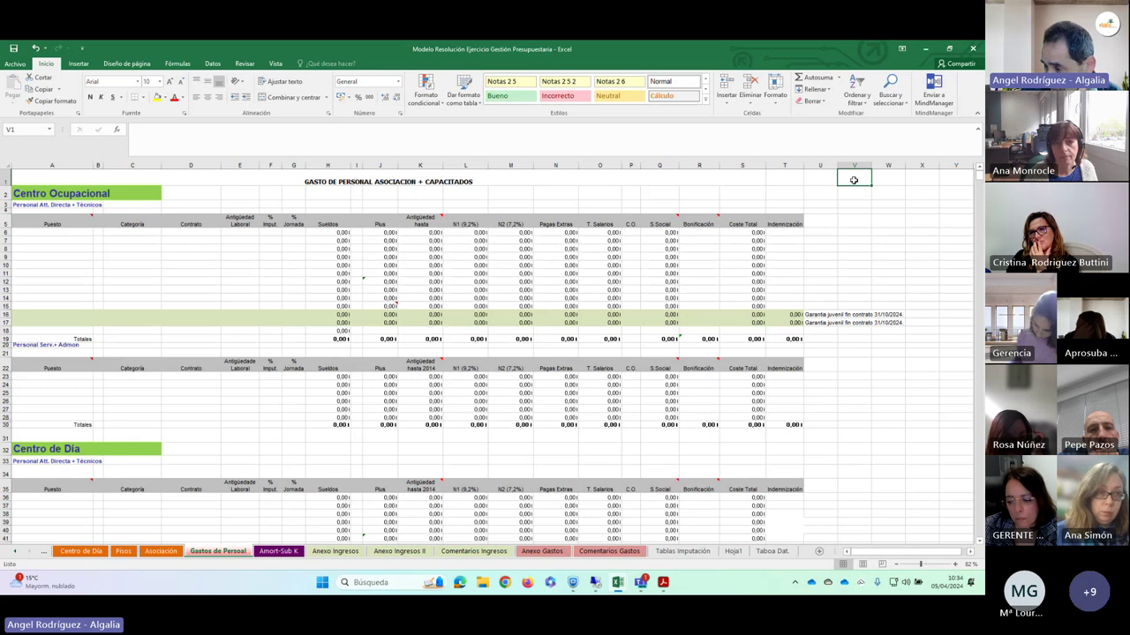